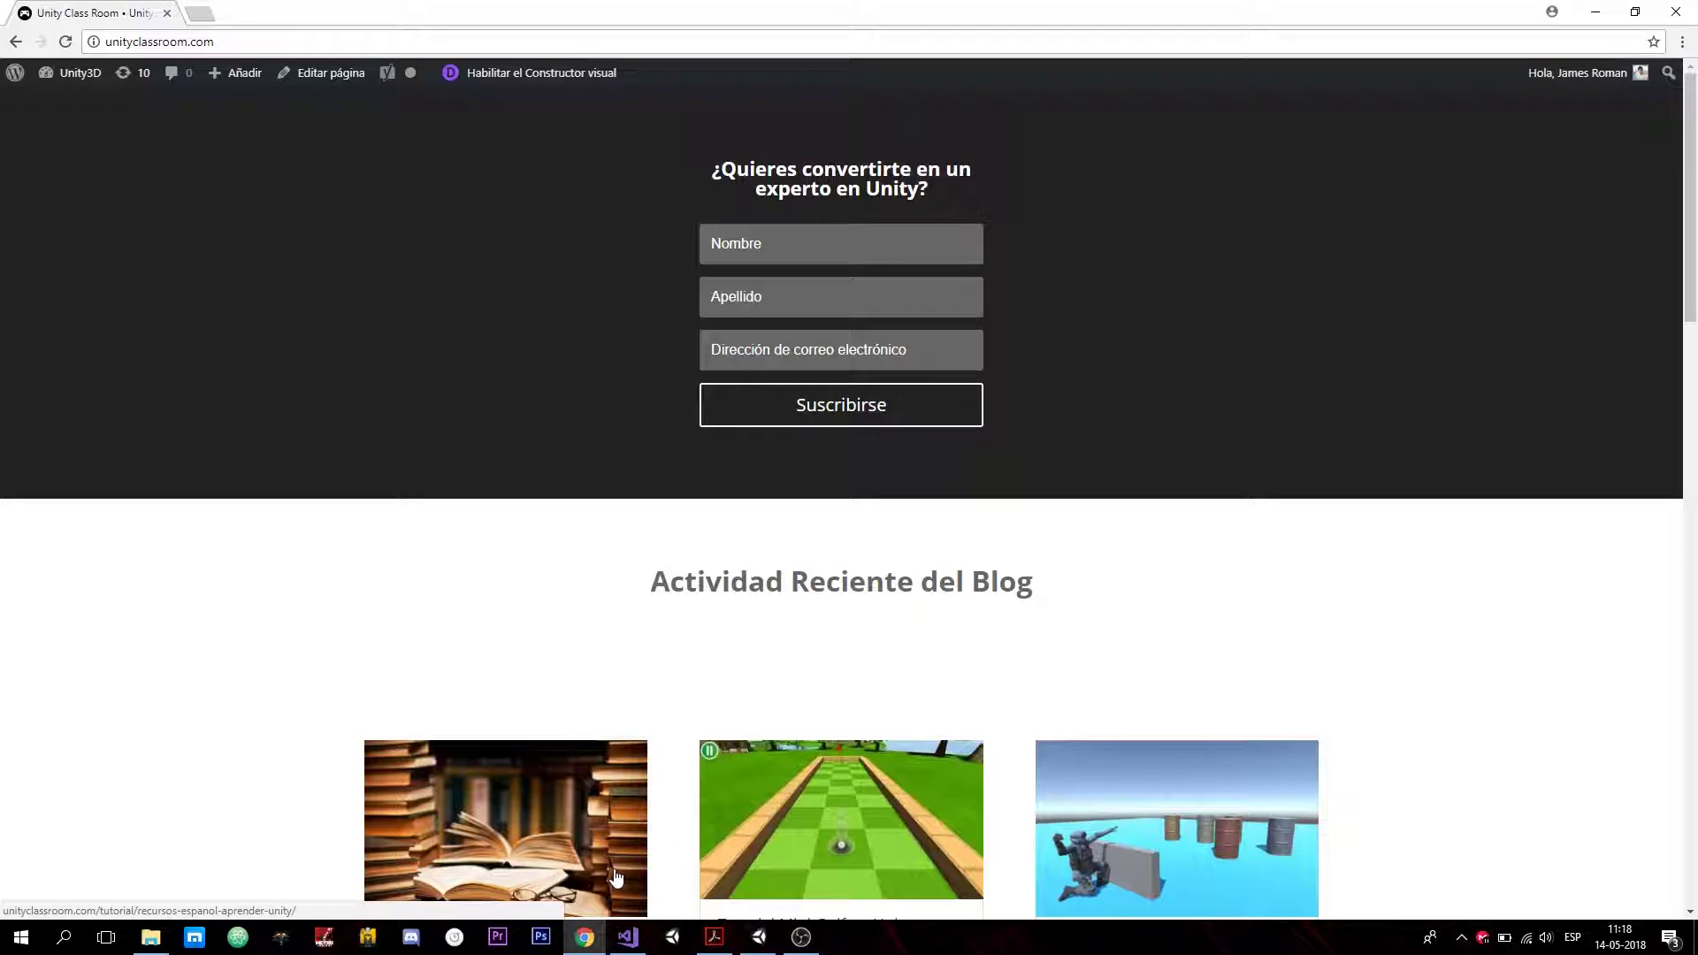
Switch from the browser to the Unity editor showing the MisilAutoDirigido scene.
{"action": "left_click", "coordinate": [758, 937]}
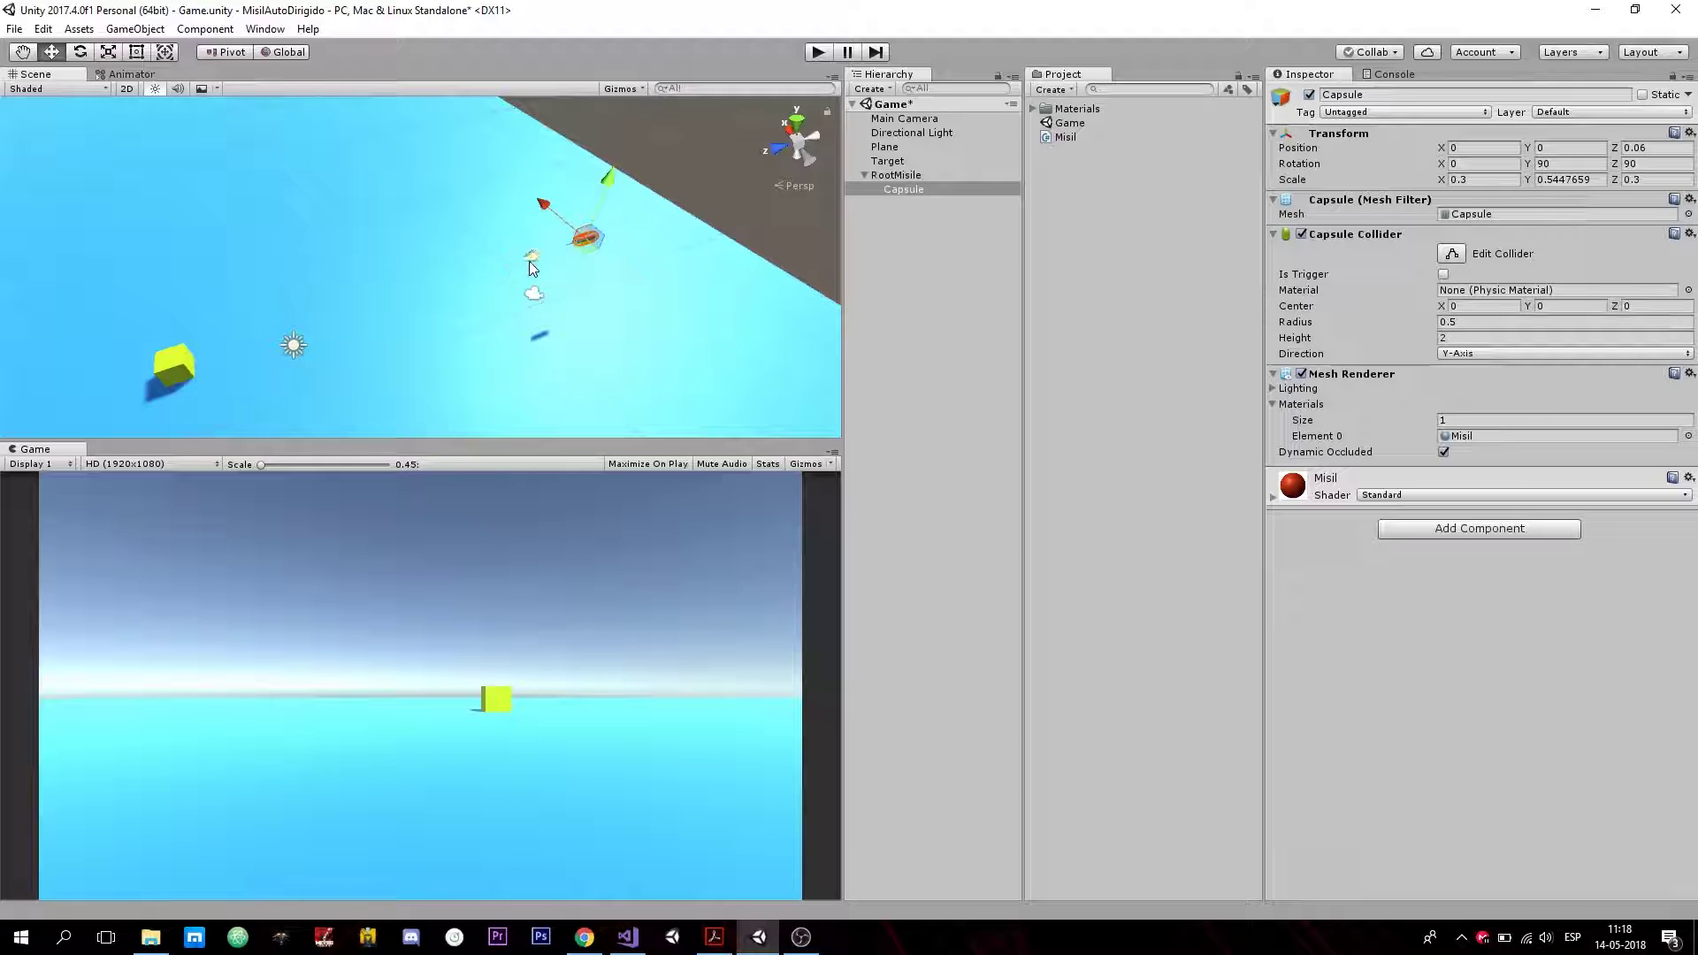
Move the missile capsule along Z, then preview the Misil script's default code in the Inspector.
{"action": "left_click_drag", "start_coordinate": [528, 258], "coordinate": [321, 348]}
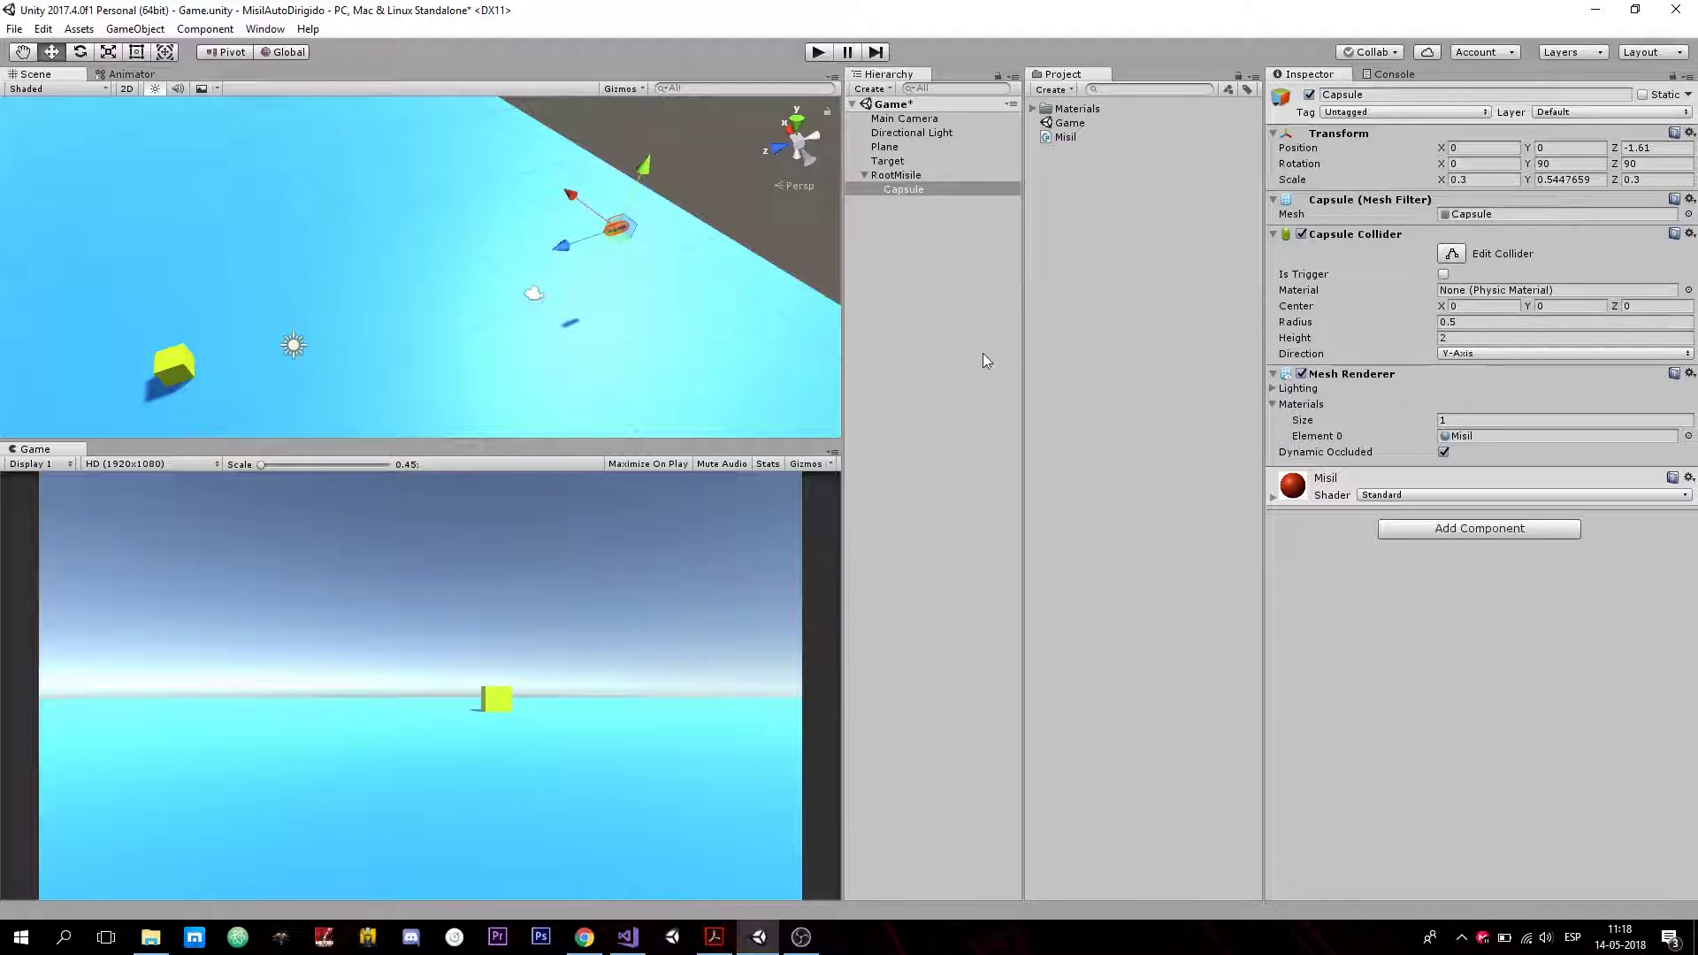
{"action": "left_click", "coordinate": [913, 303]}
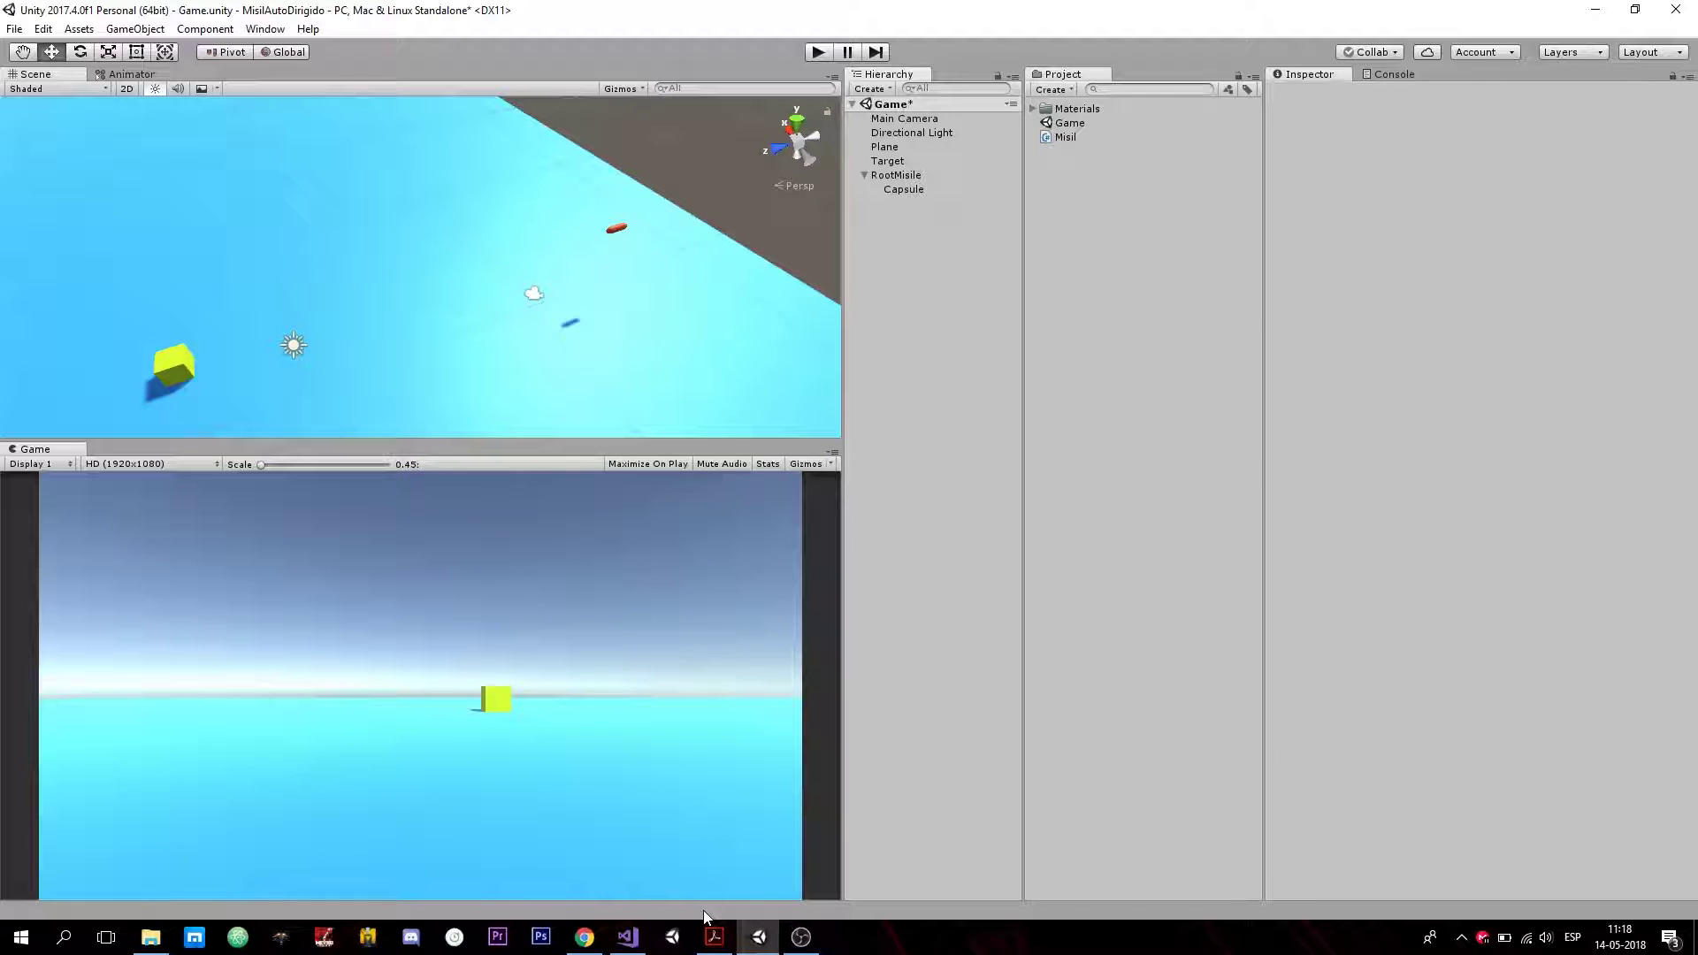
{"action": "left_click", "coordinate": [582, 940]}
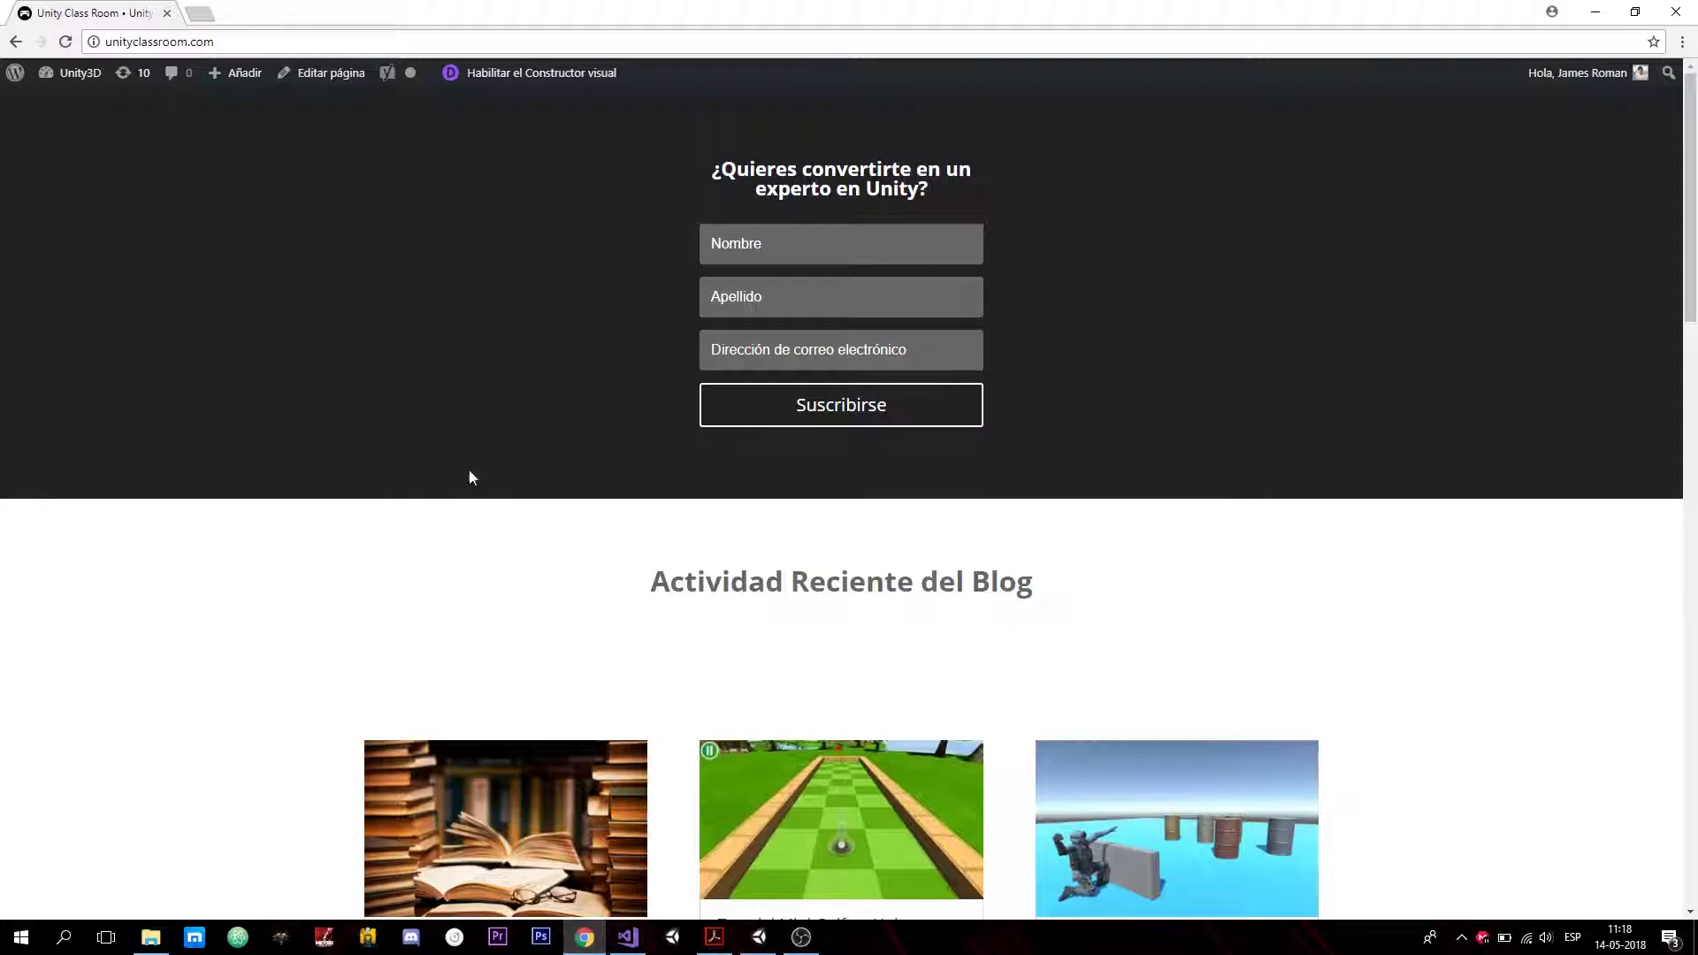
{"action": "left_click", "coordinate": [579, 942]}
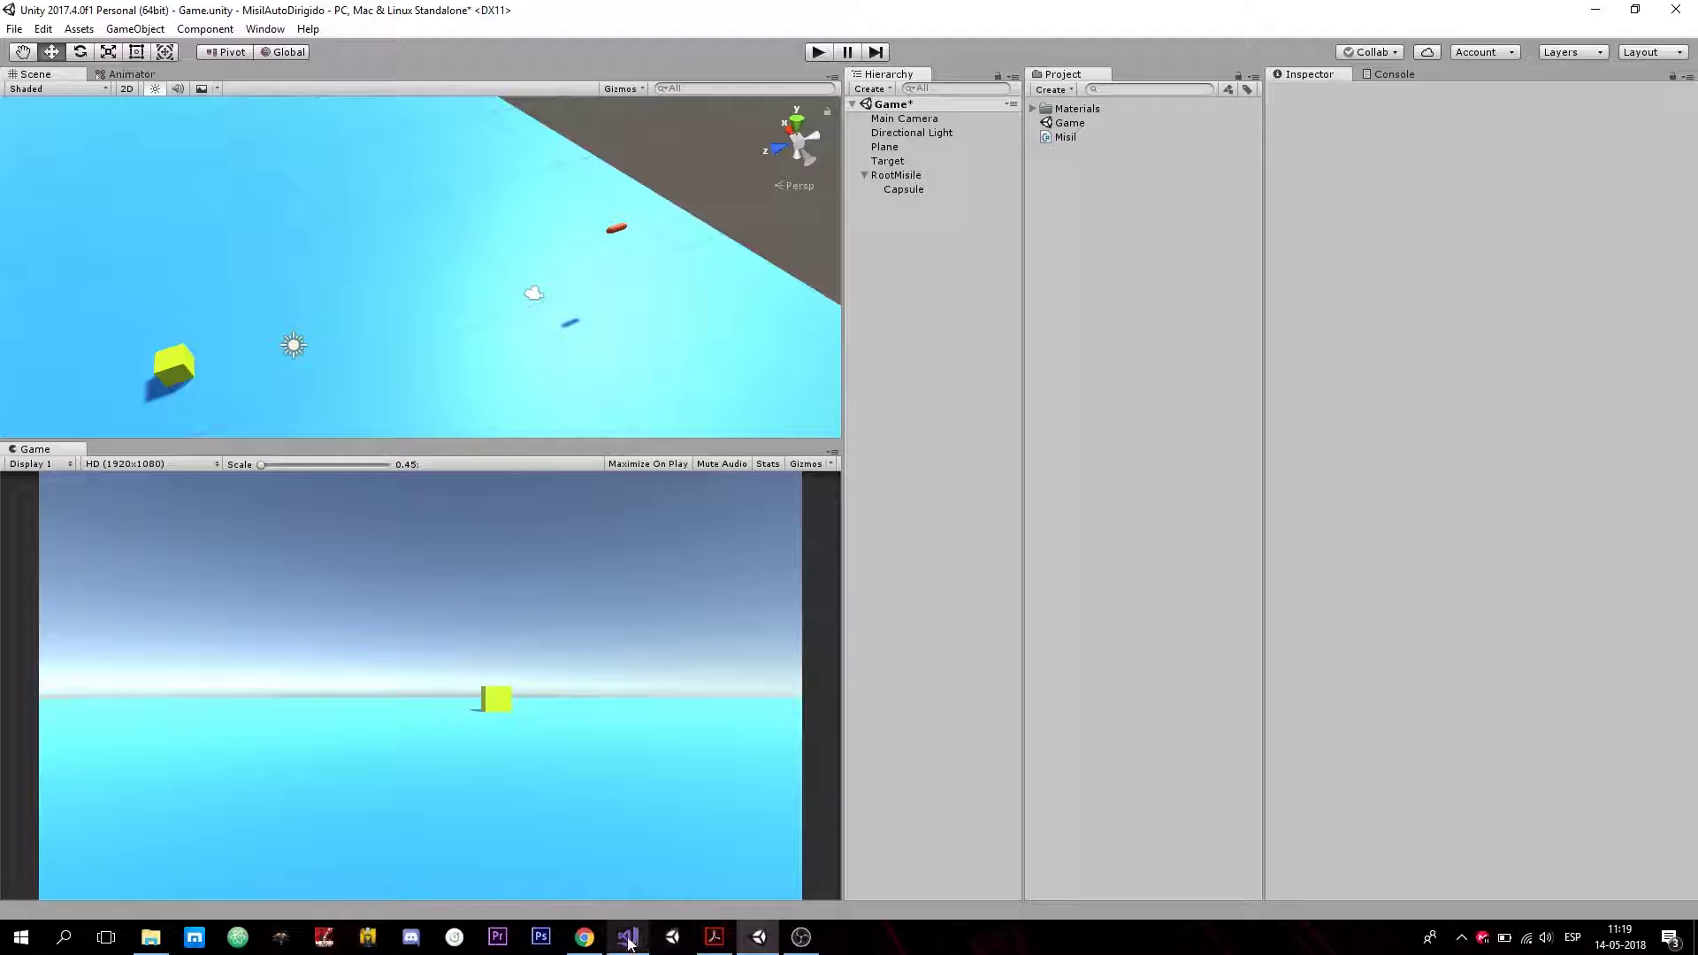
{"action": "left_click", "coordinate": [1058, 138]}
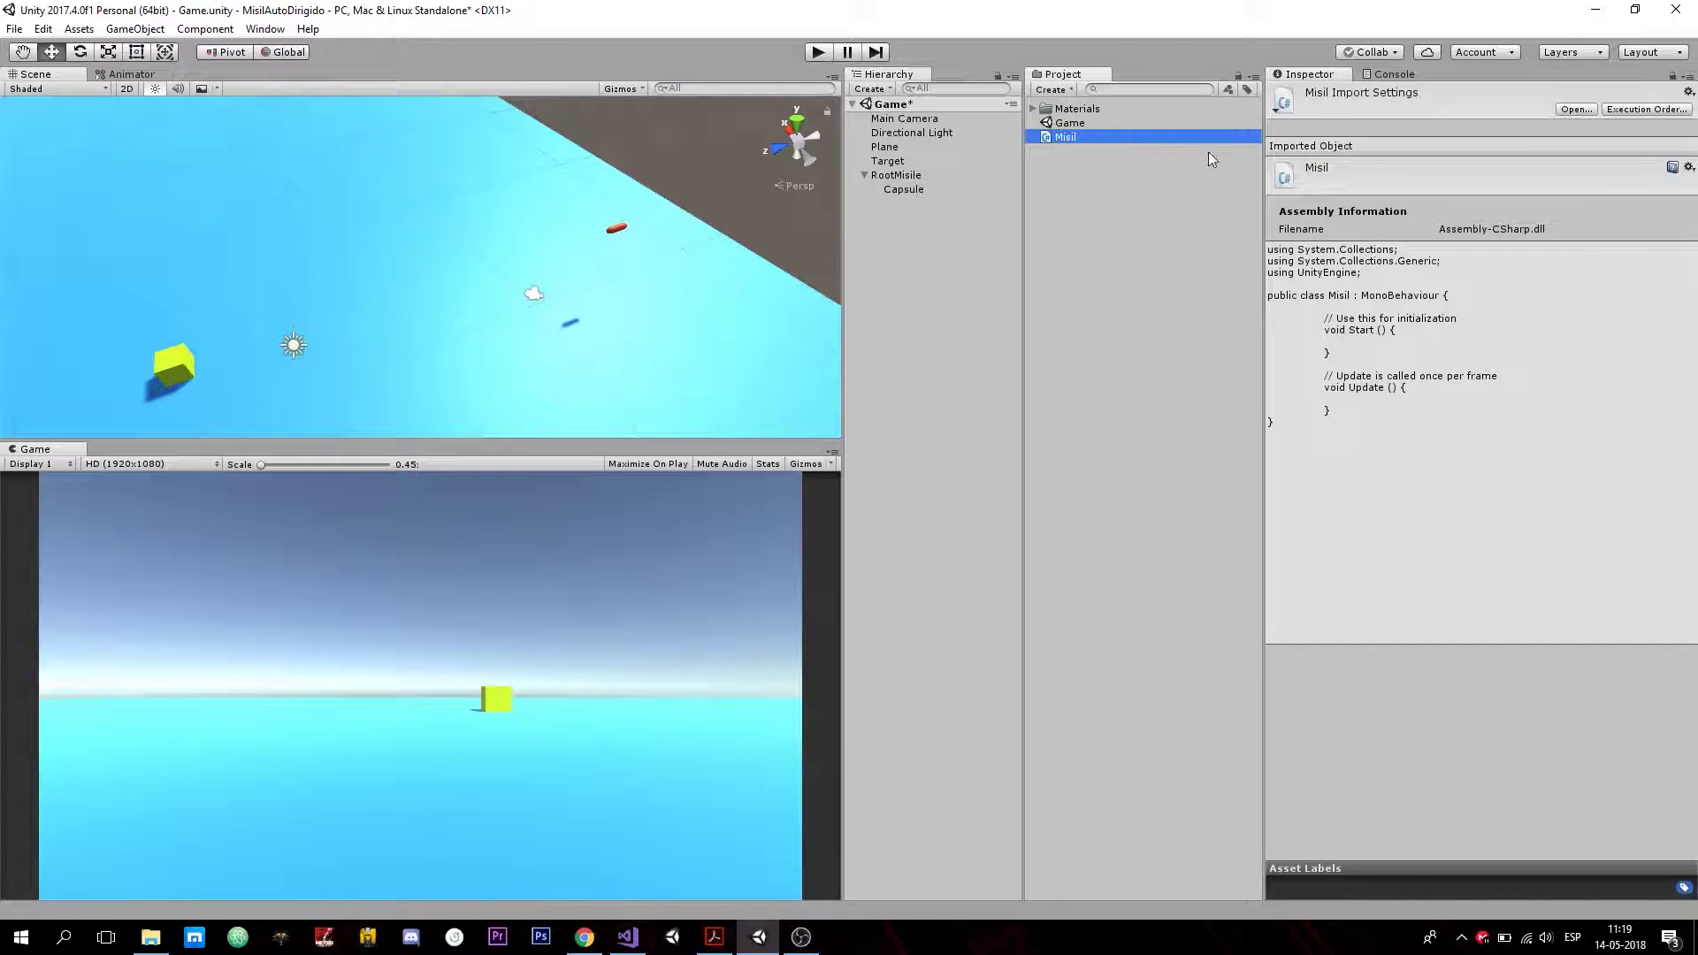
In Misil.cs, declare [SerializeField] private Transform m_target = null;.
{"action": "left_click", "coordinate": [632, 945]}
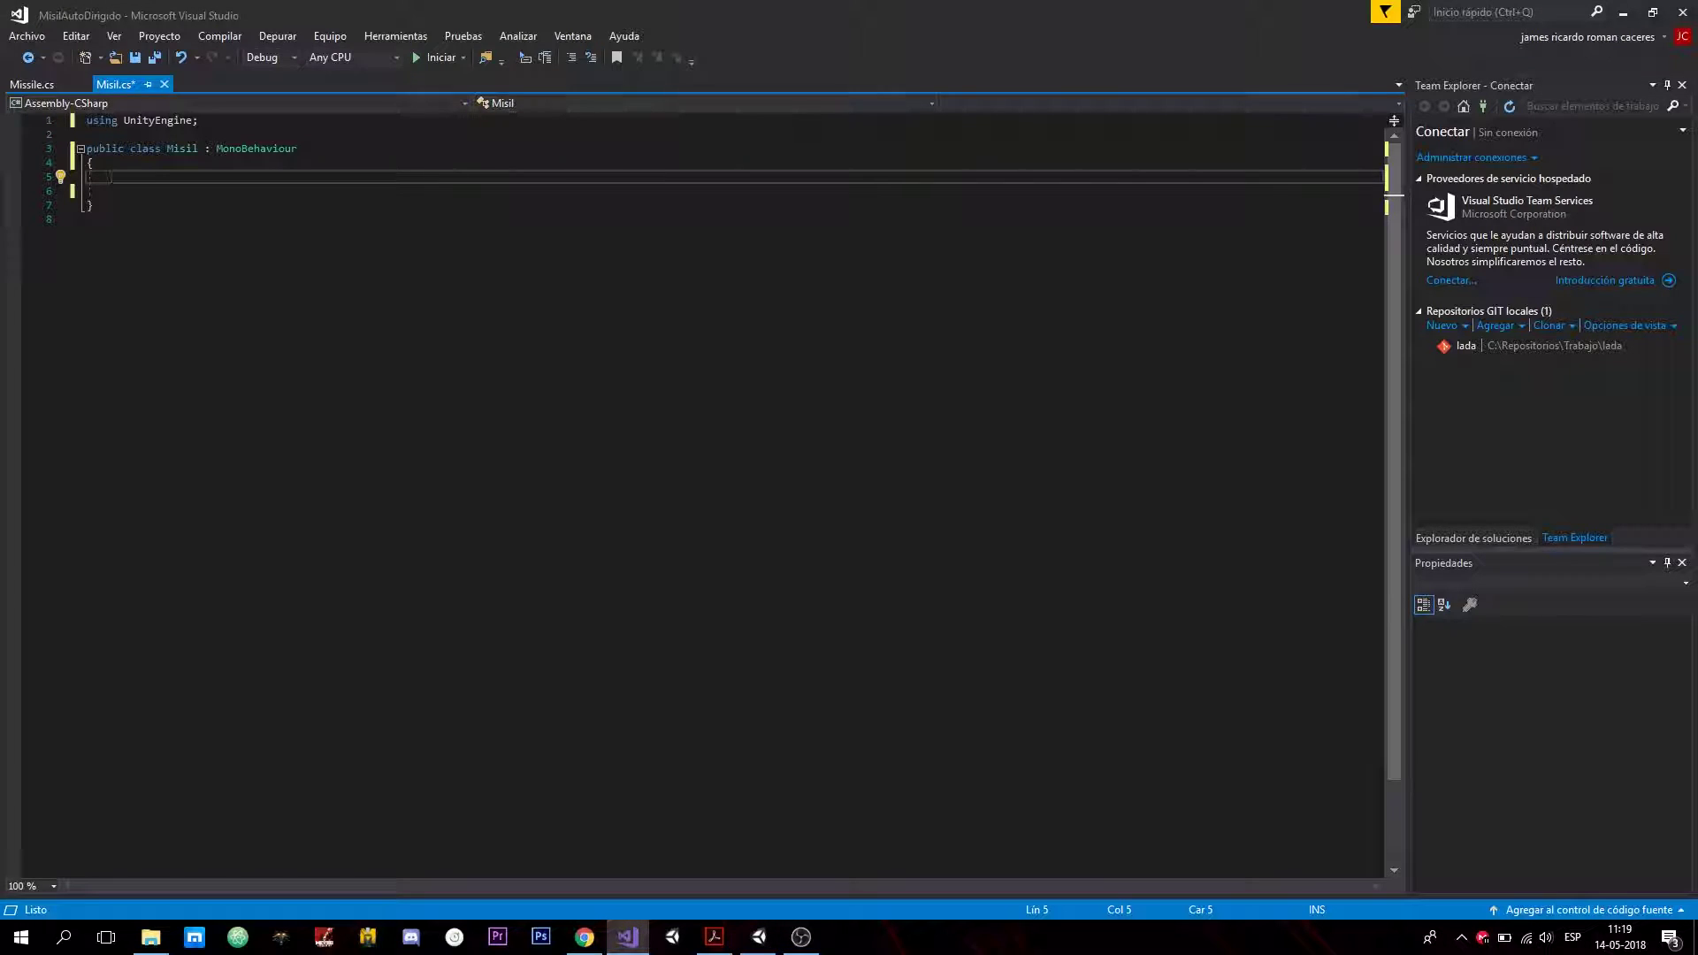
{"action": "type", "text": "["}
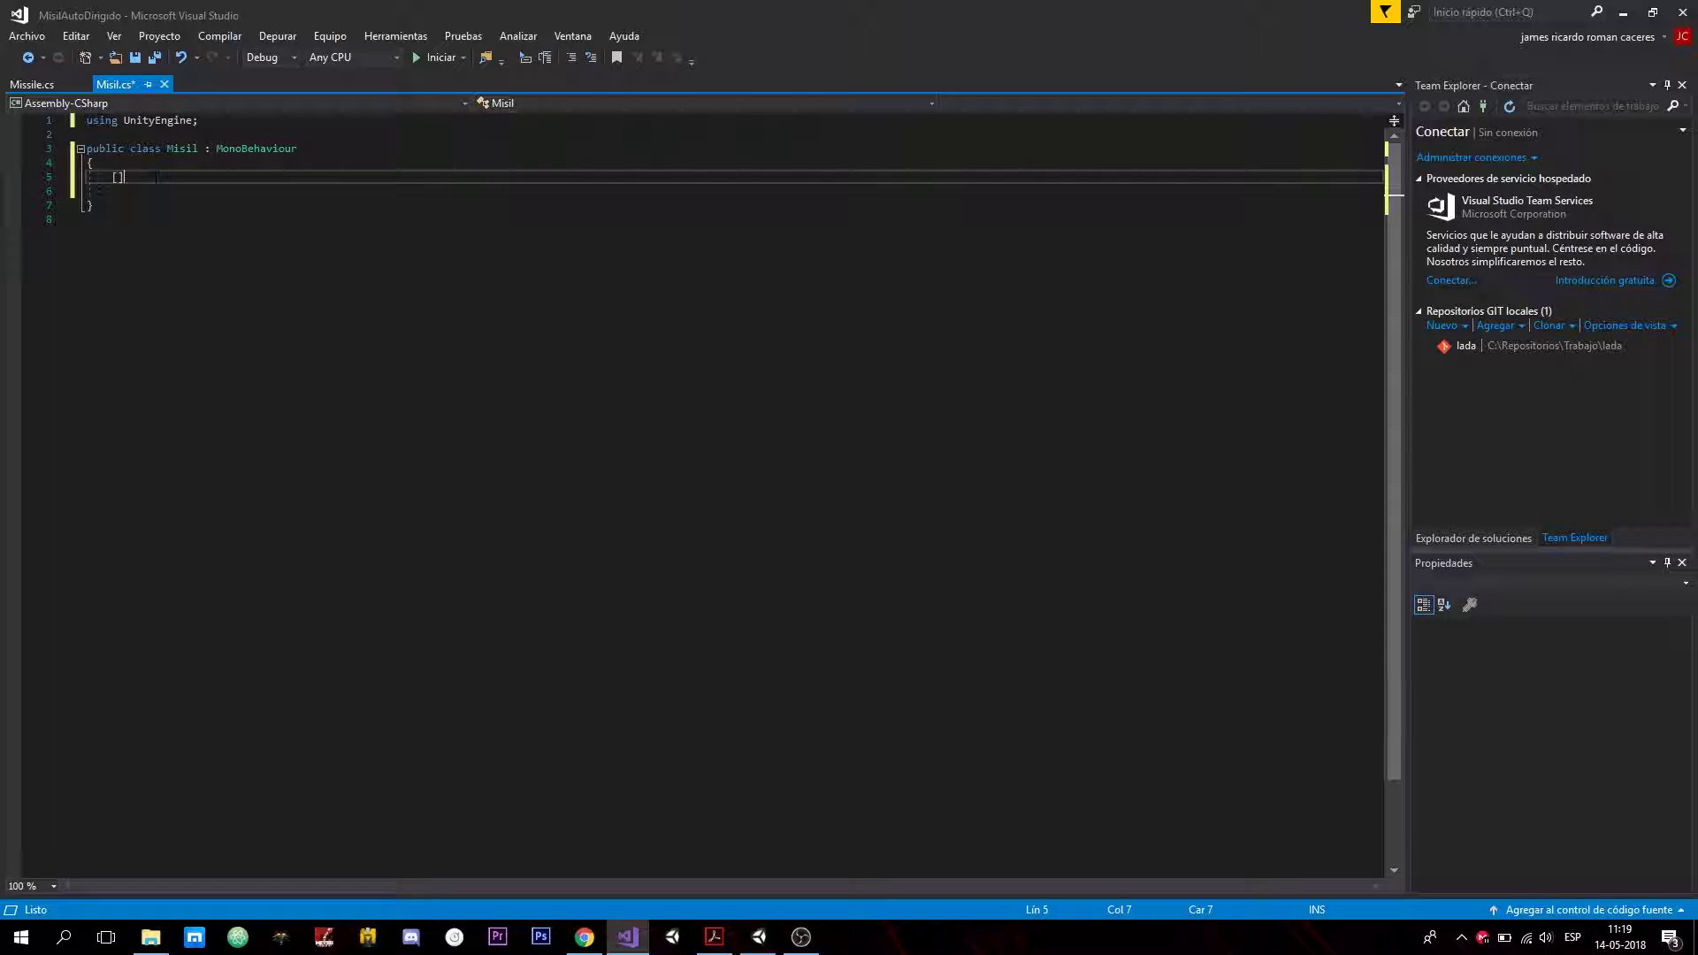
{"action": "type", "text": "seri"}
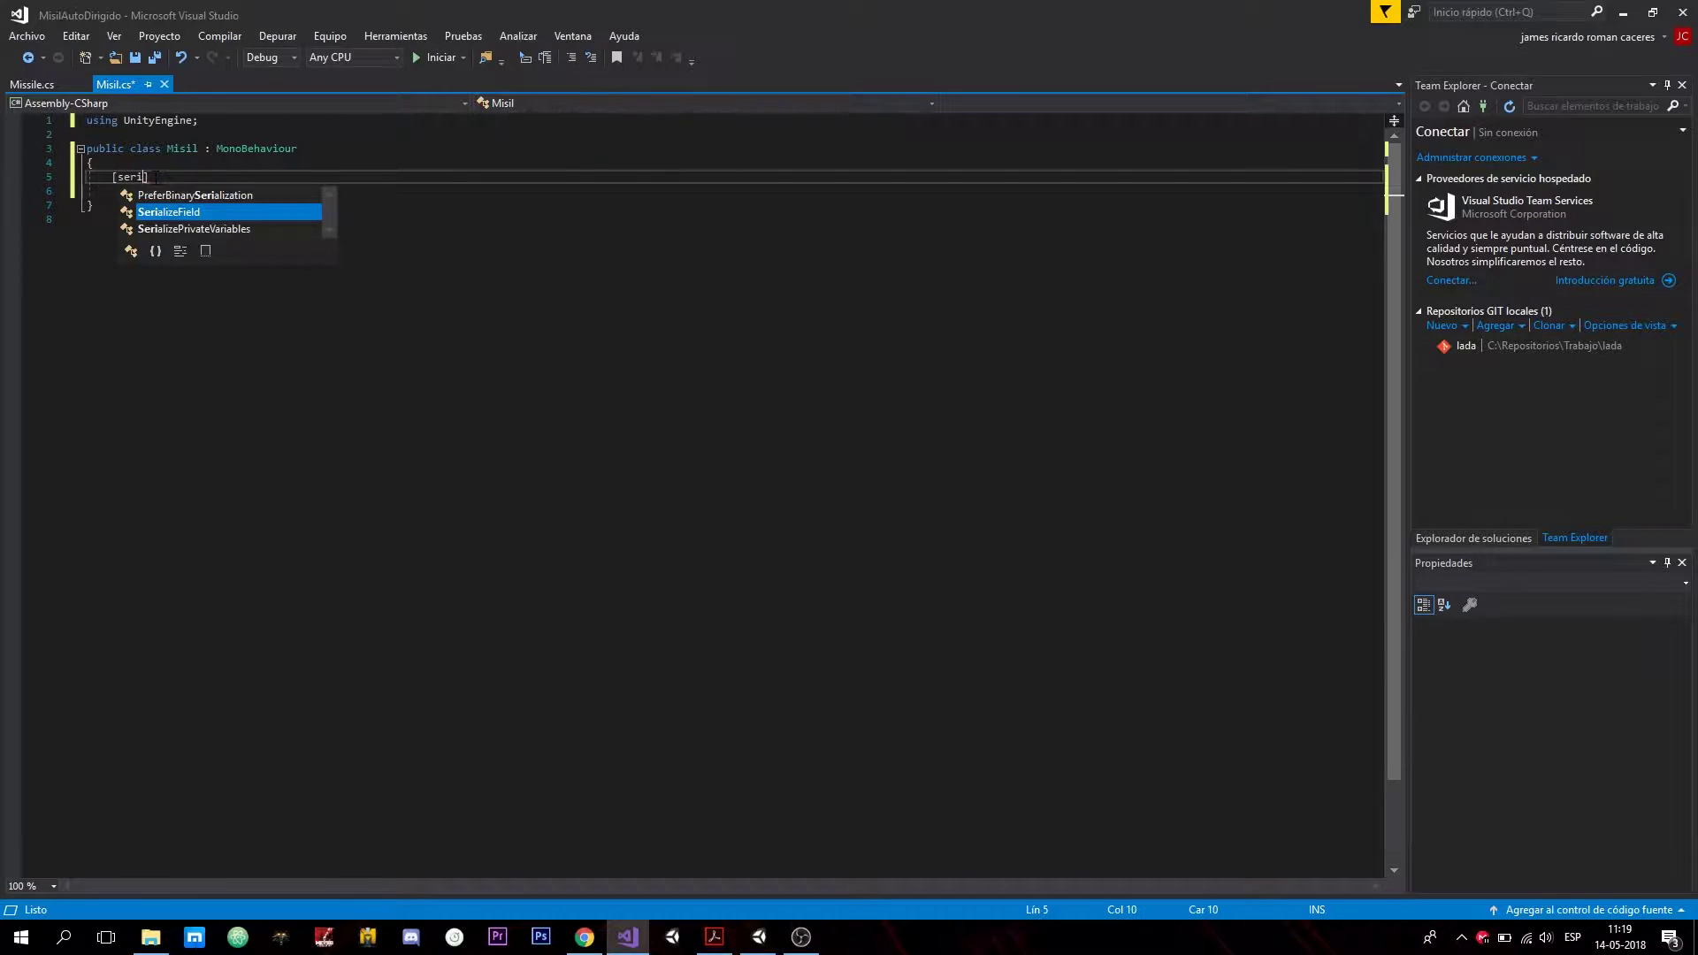
{"action": "key", "text": "Tab"}
{"action": "type", "text": "] pri"}
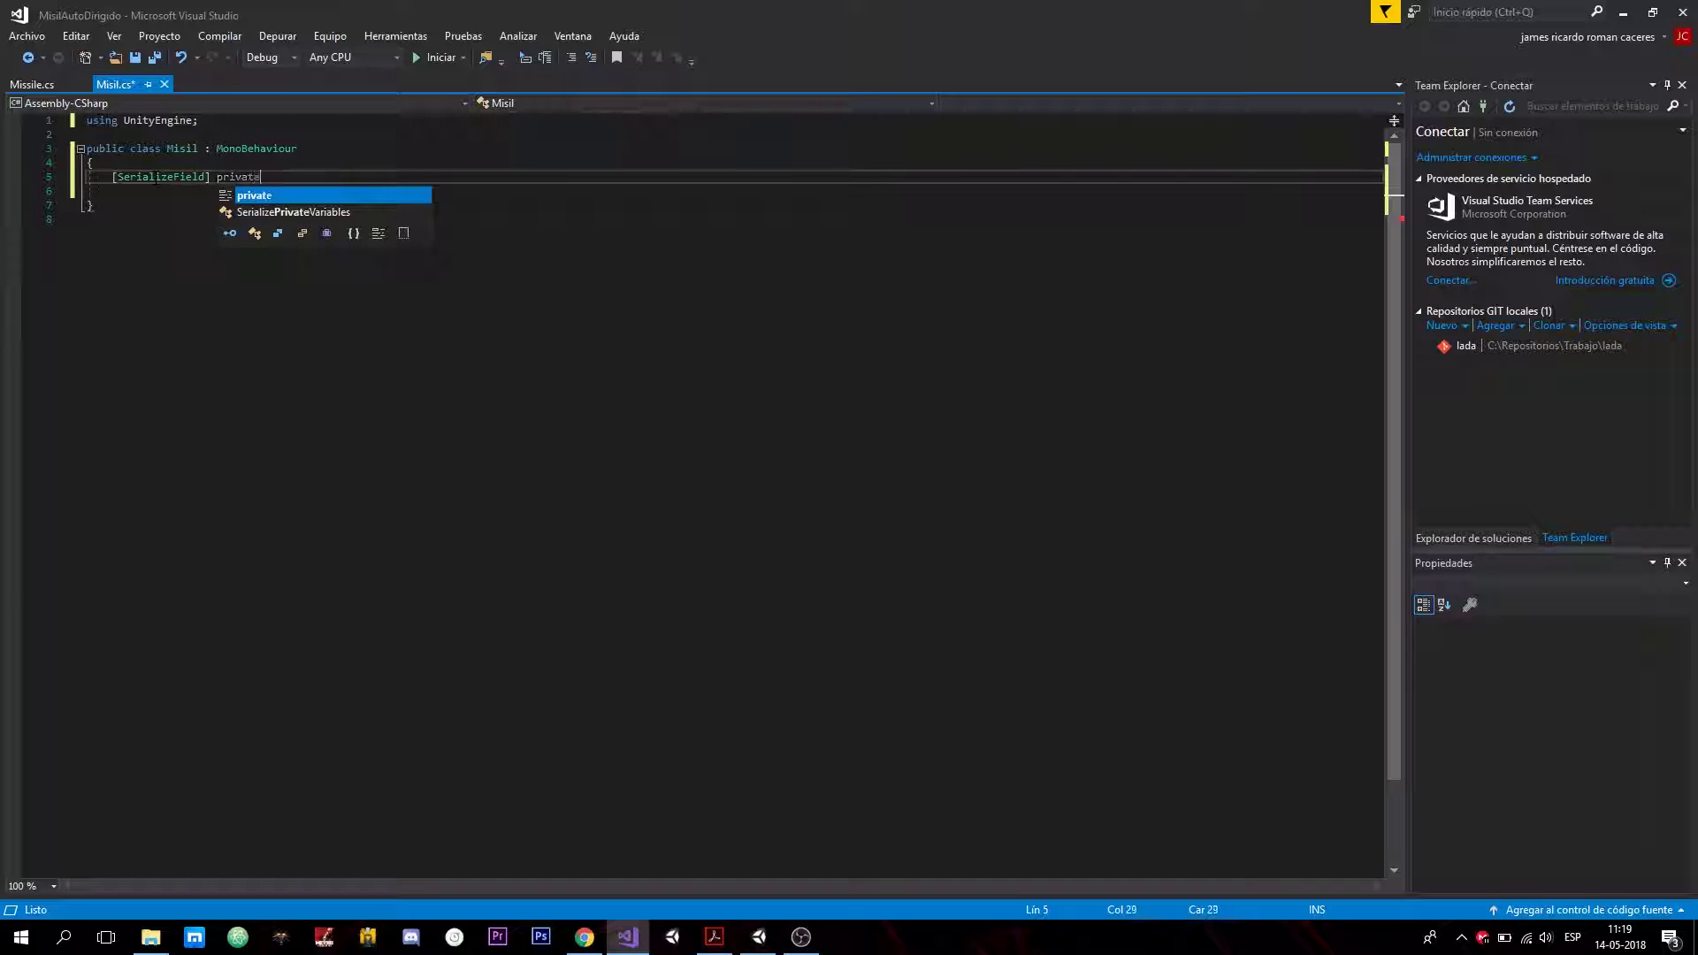
{"action": "key", "text": "Tab"}
{"action": "type", "text": "Tr"}
{"action": "key", "text": "Tab"}
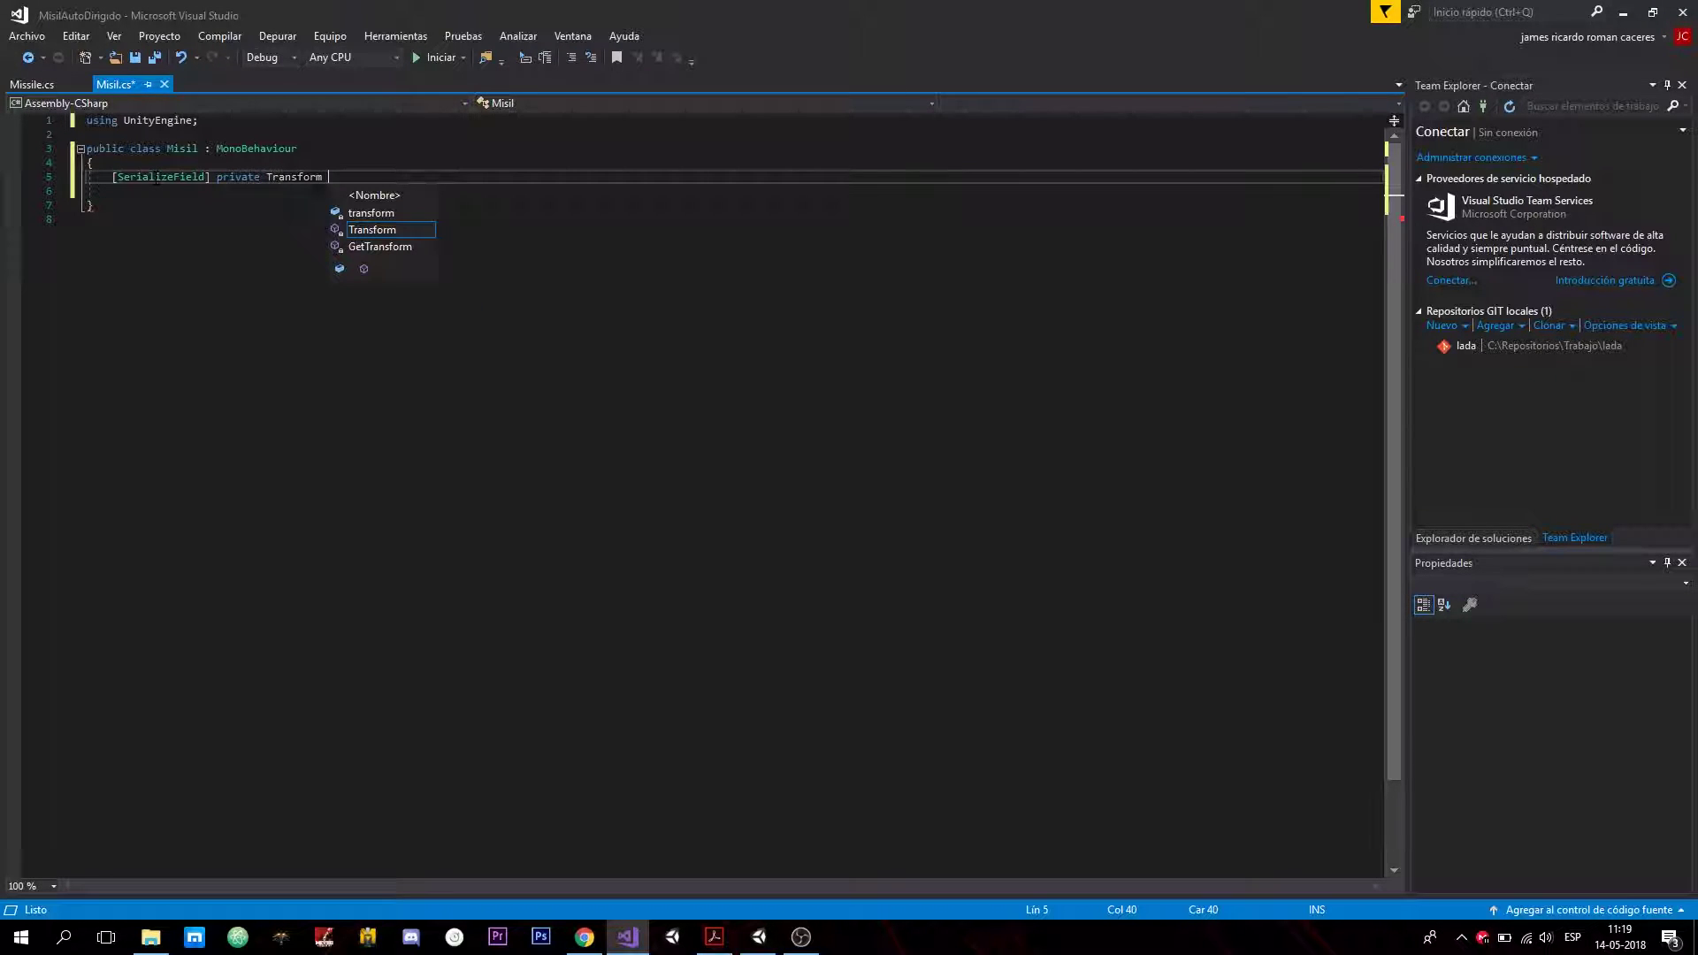
{"action": "type", "text": "m_tar"}
{"action": "type", "text": "get"}
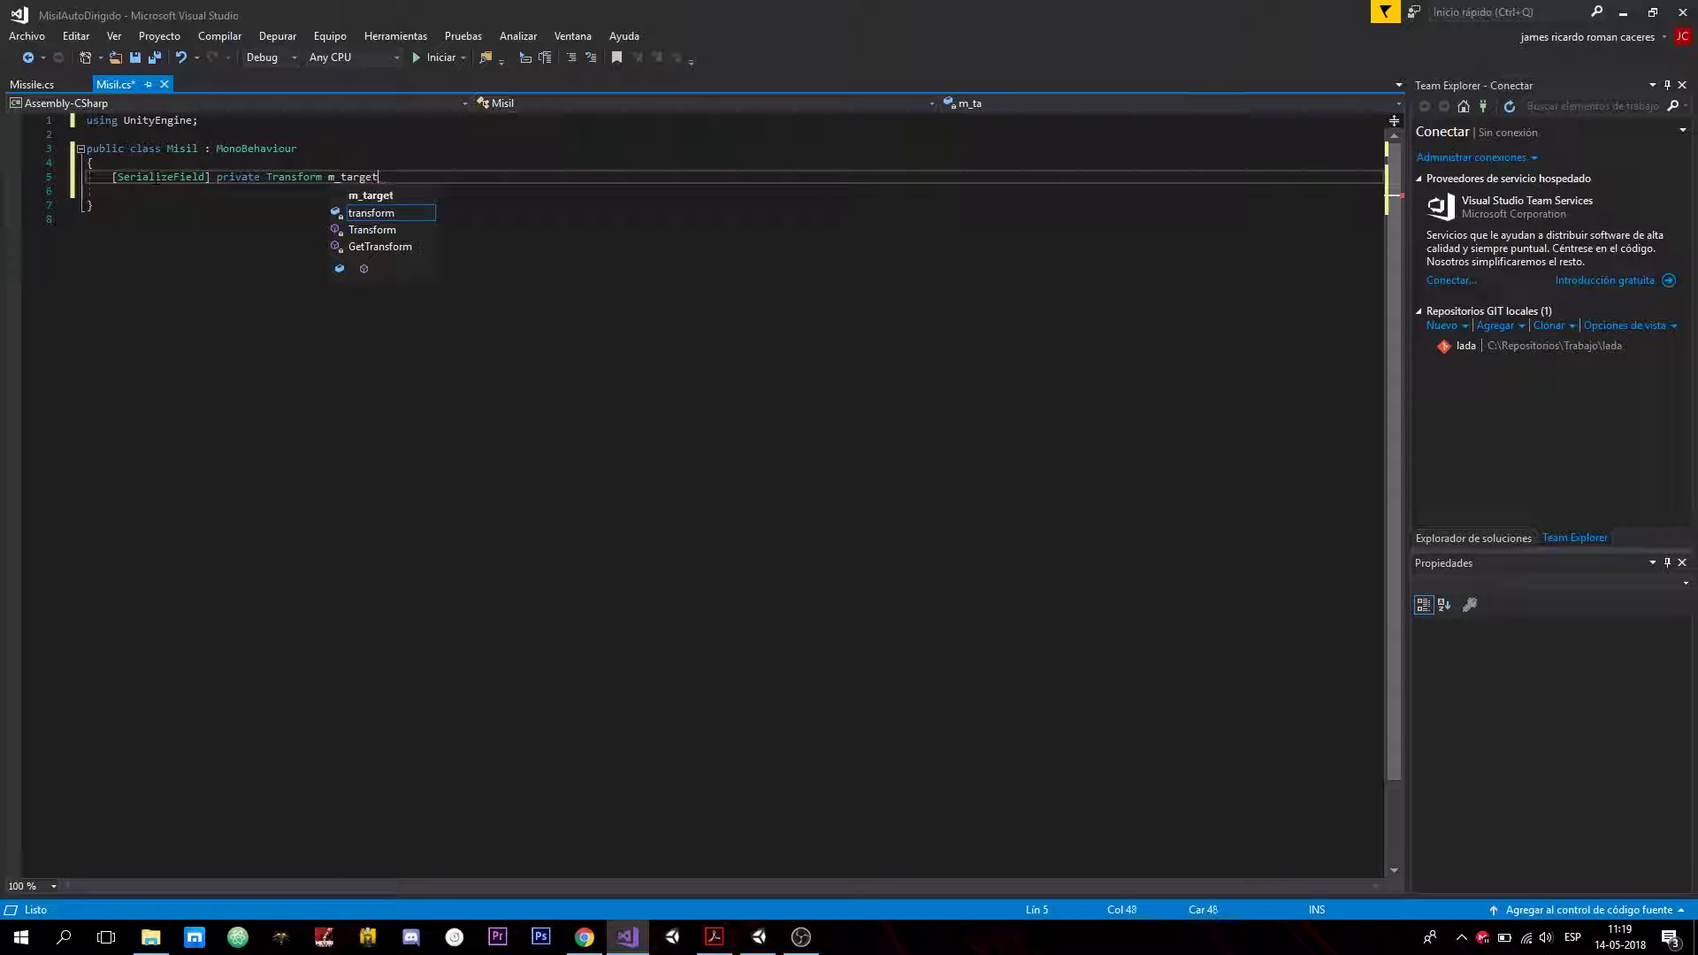
{"action": "type", "text": " = null;"}
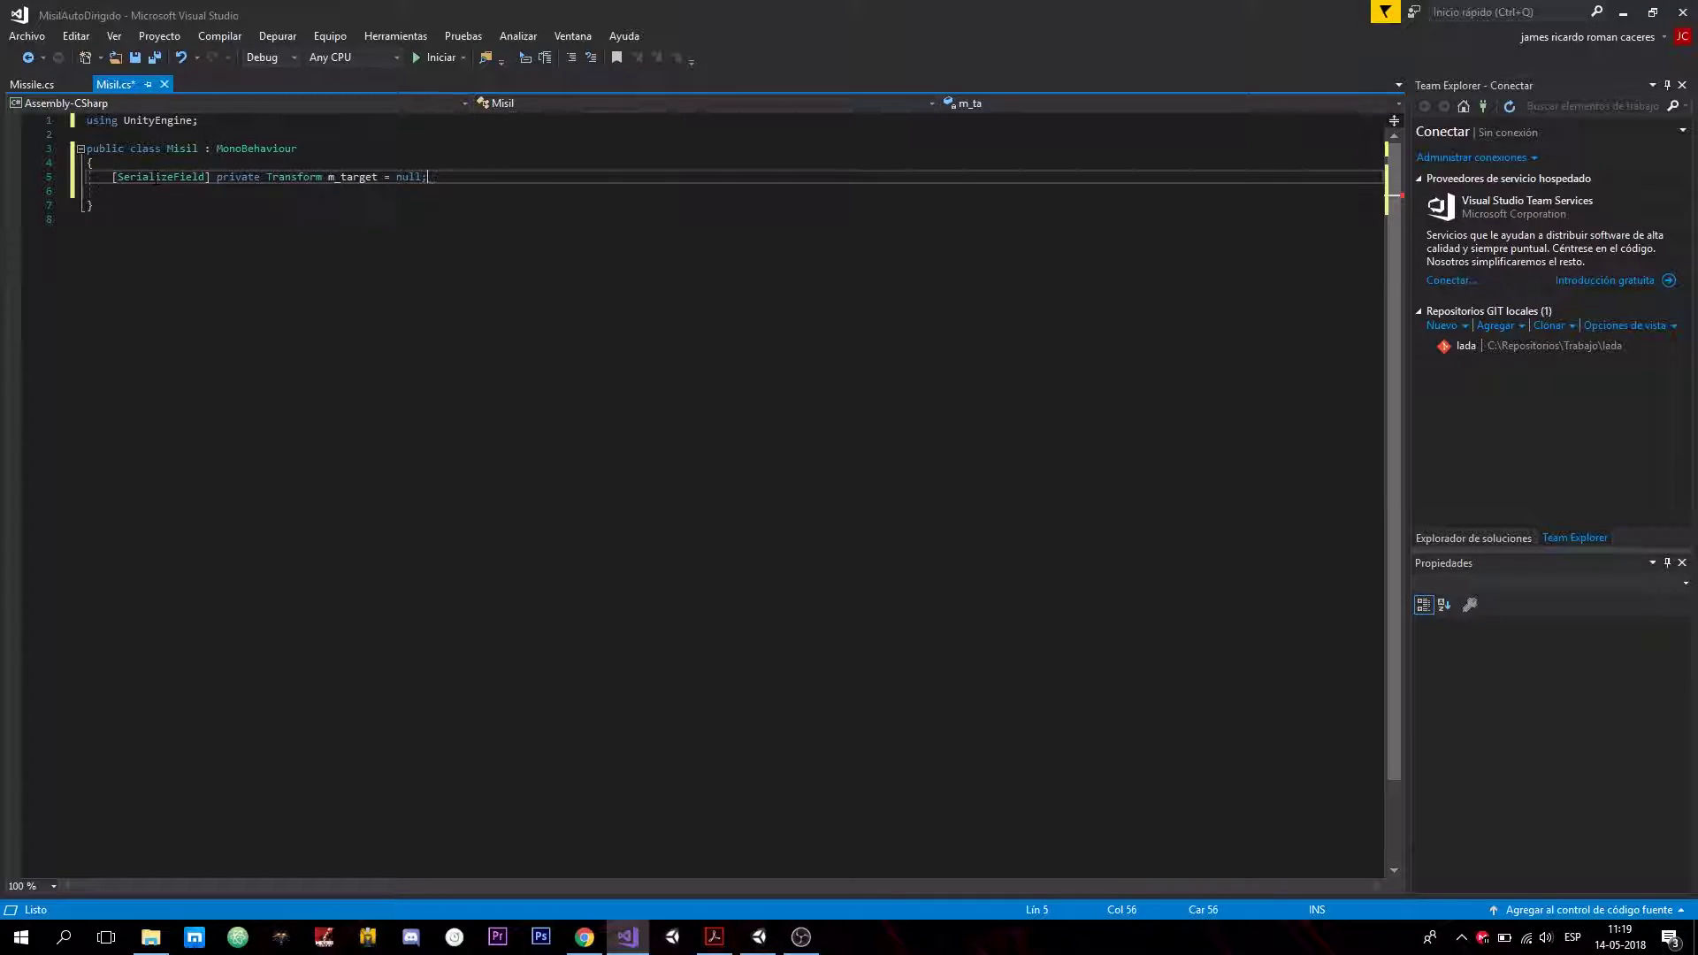
{"action": "key", "text": "Return"}
Add [SerializeField] private float m_speed = 0.0f; aligned under m_target.
{"action": "type", "text": "[Ser"}
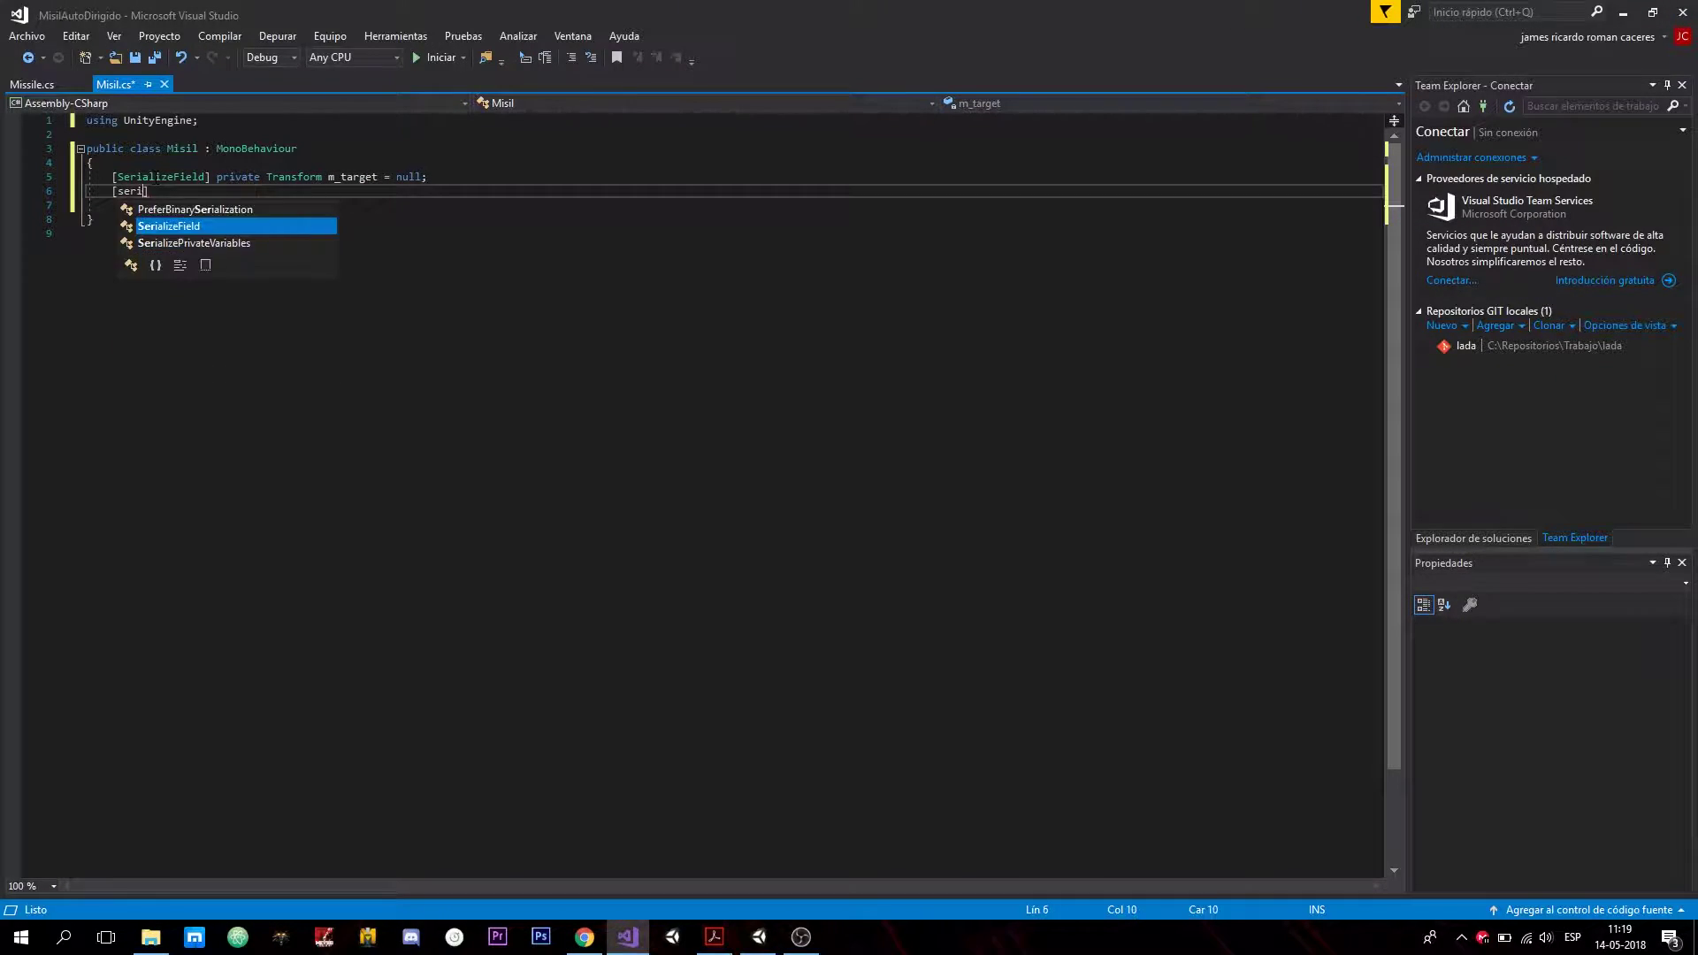
{"action": "key", "text": "Tab"}
{"action": "type", "text": "] private "}
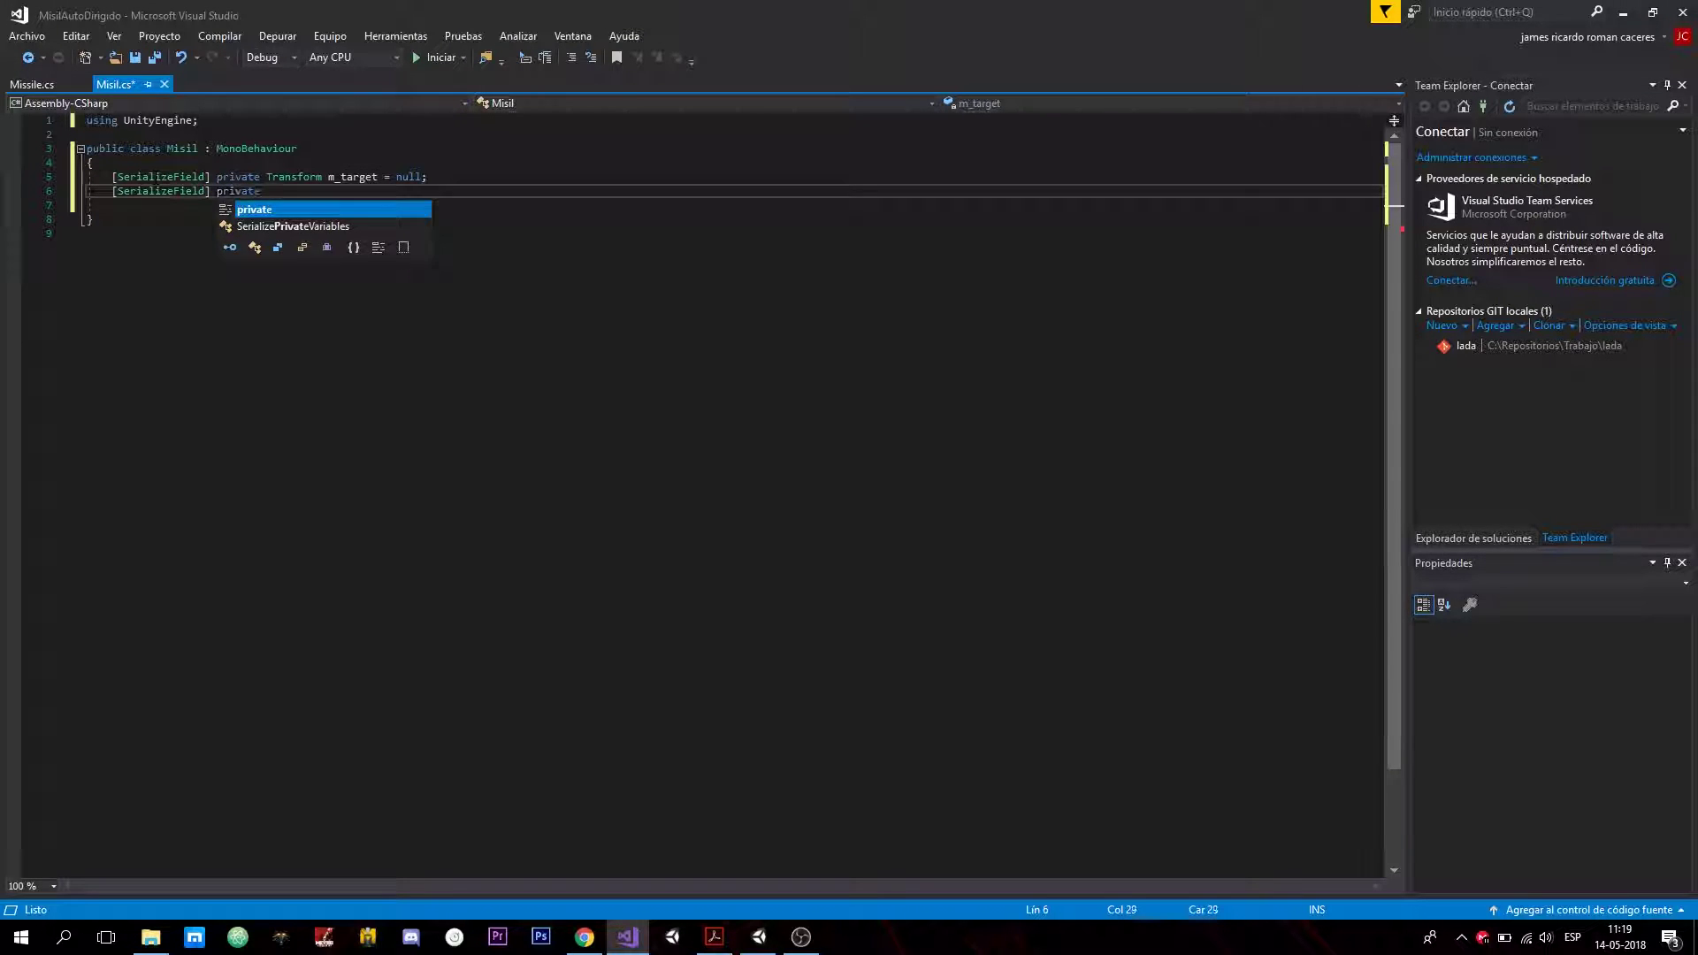
{"action": "type", "text": "float"}
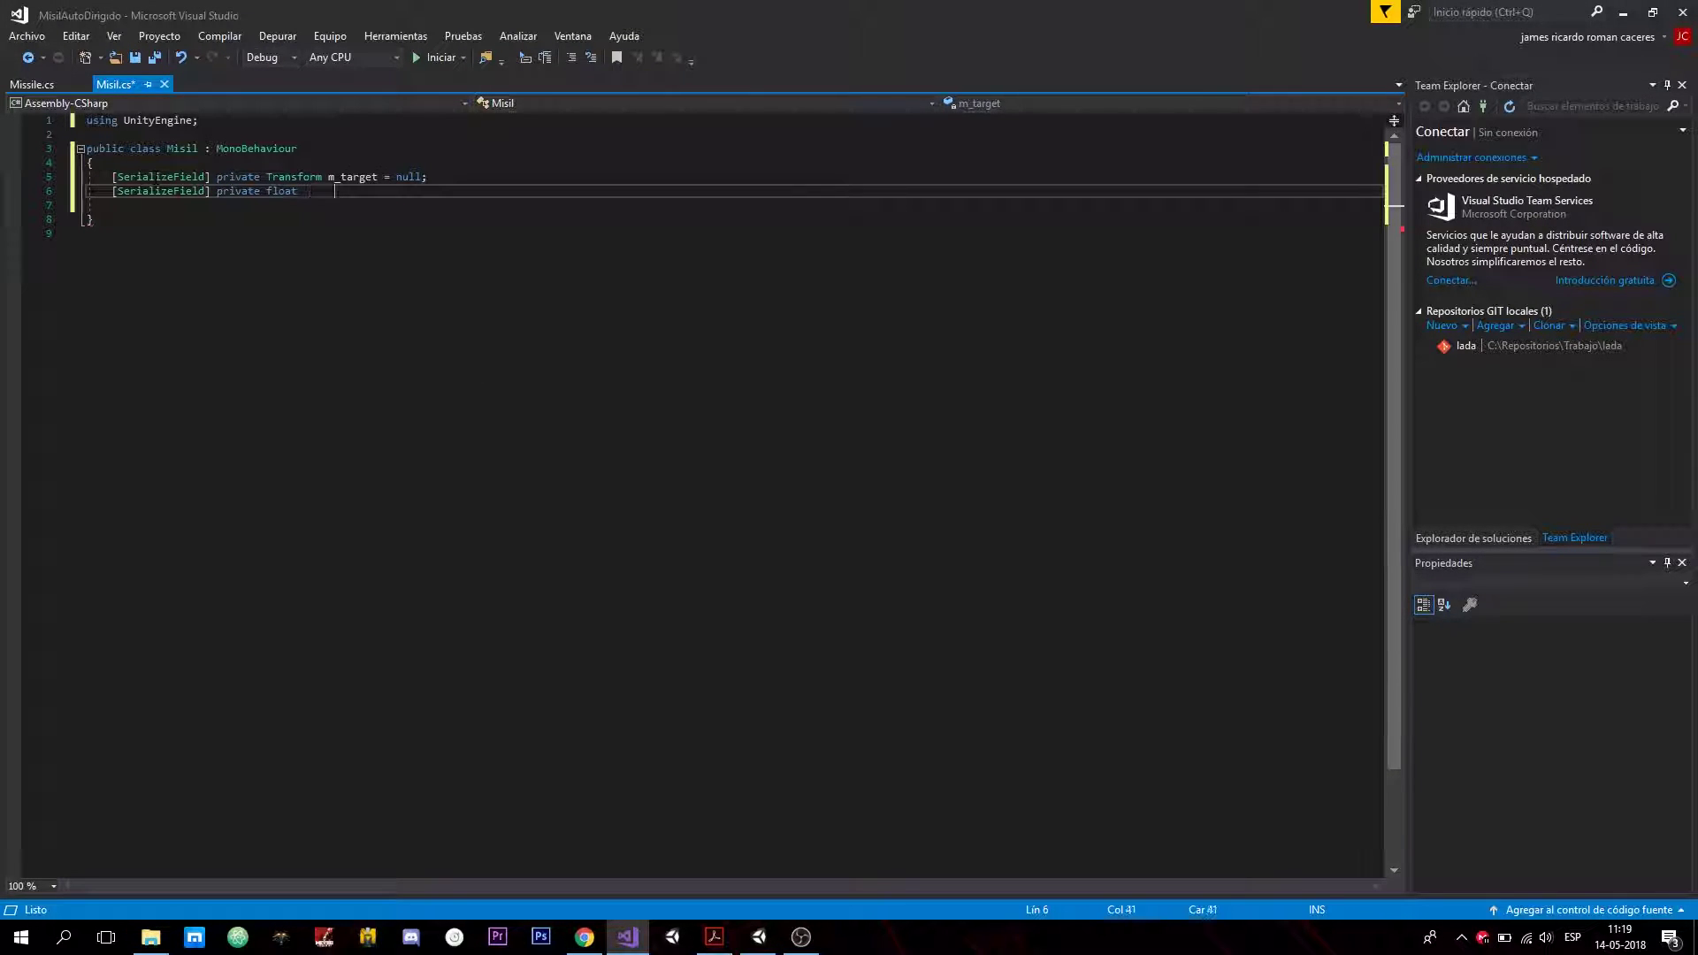
{"action": "key", "text": "Tab"}
{"action": "type", "text": "m"}
{"action": "type", "text": "_speed"}
{"action": "key", "text": "Up"}
{"action": "key", "text": "Tab"}
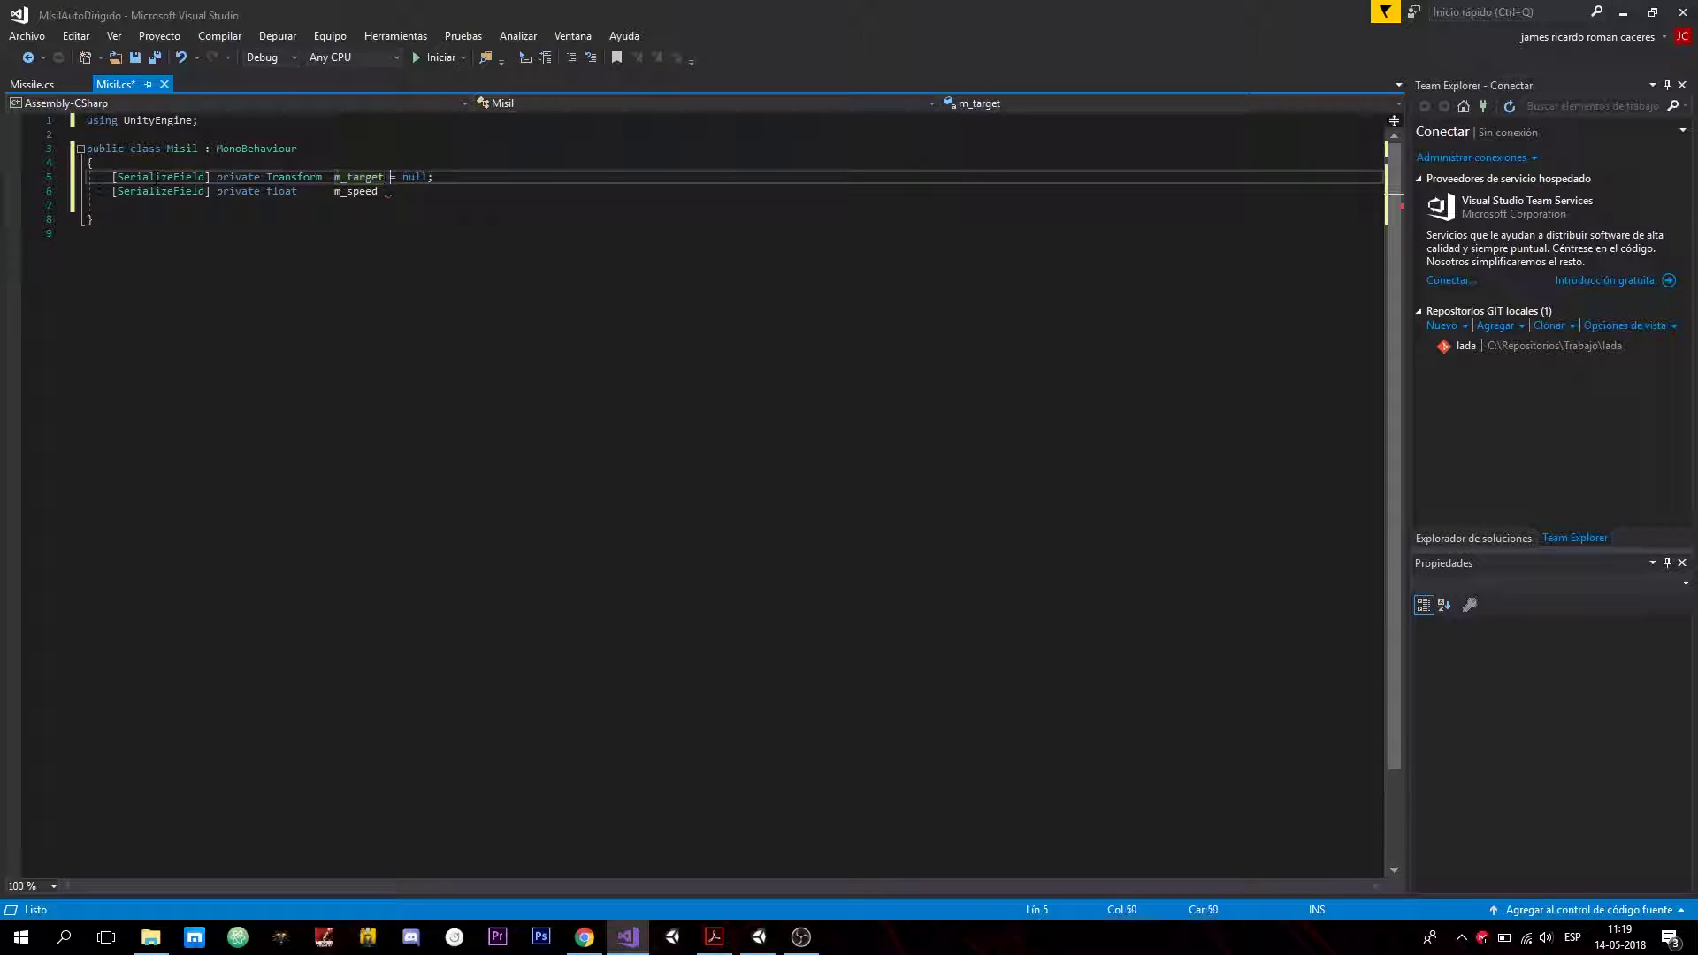
{"action": "key", "text": "Down"}
{"action": "key", "text": "Tab"}
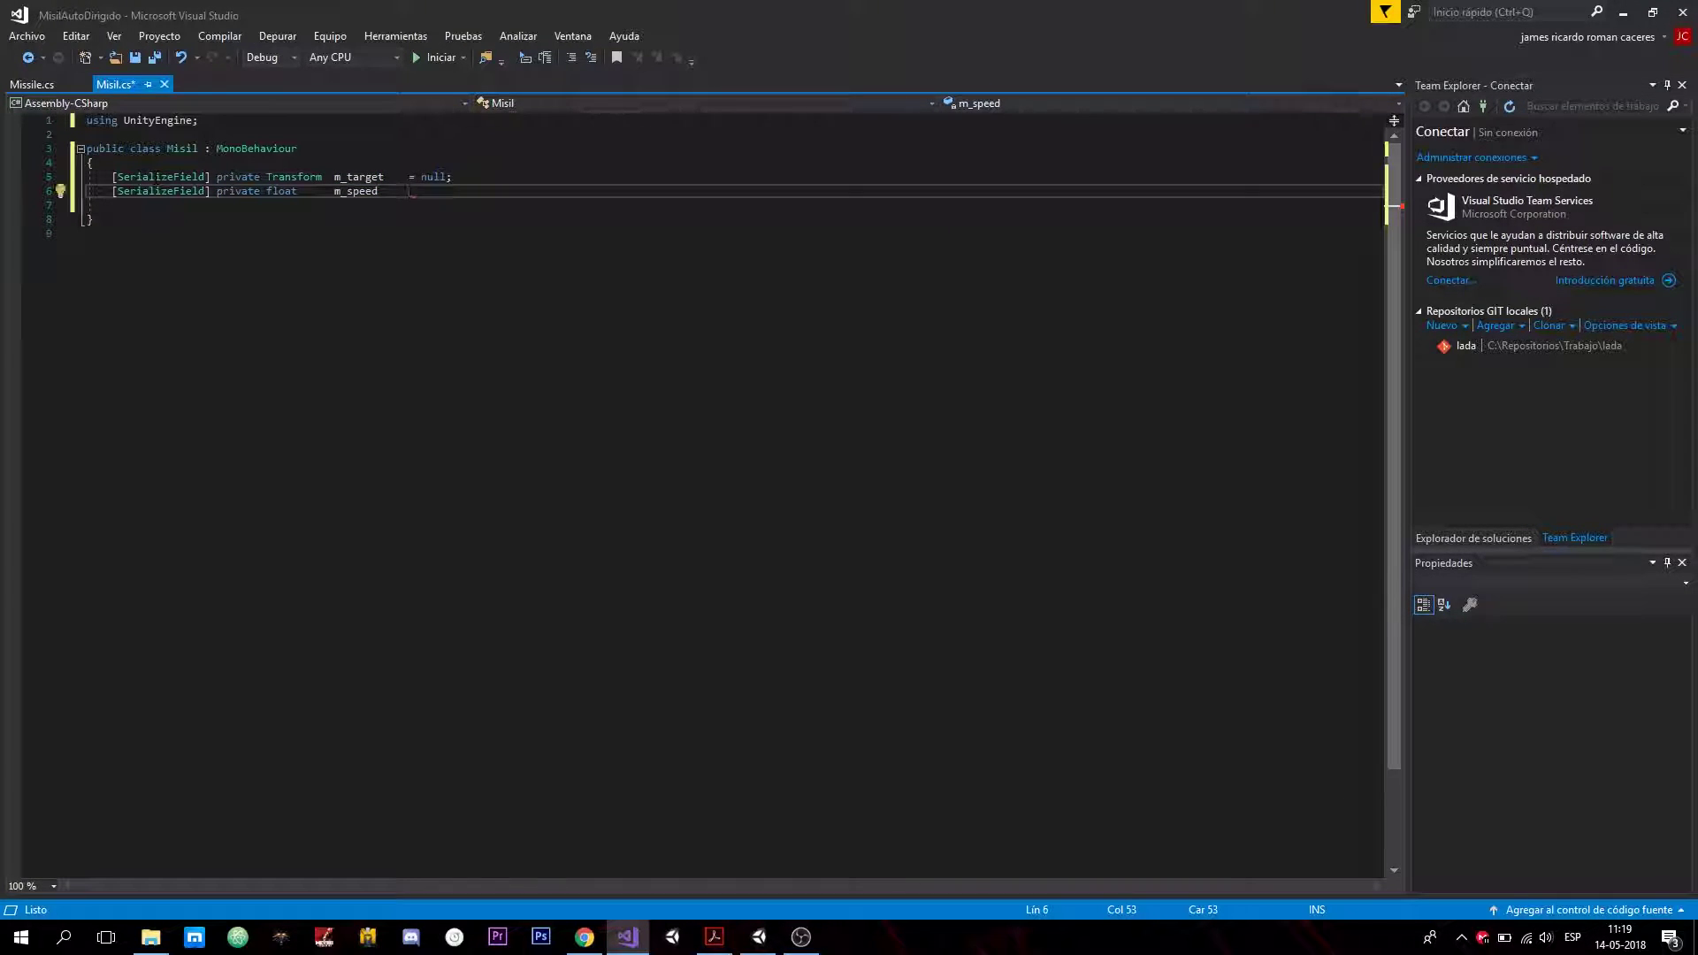
{"action": "type", "text": "= s"}
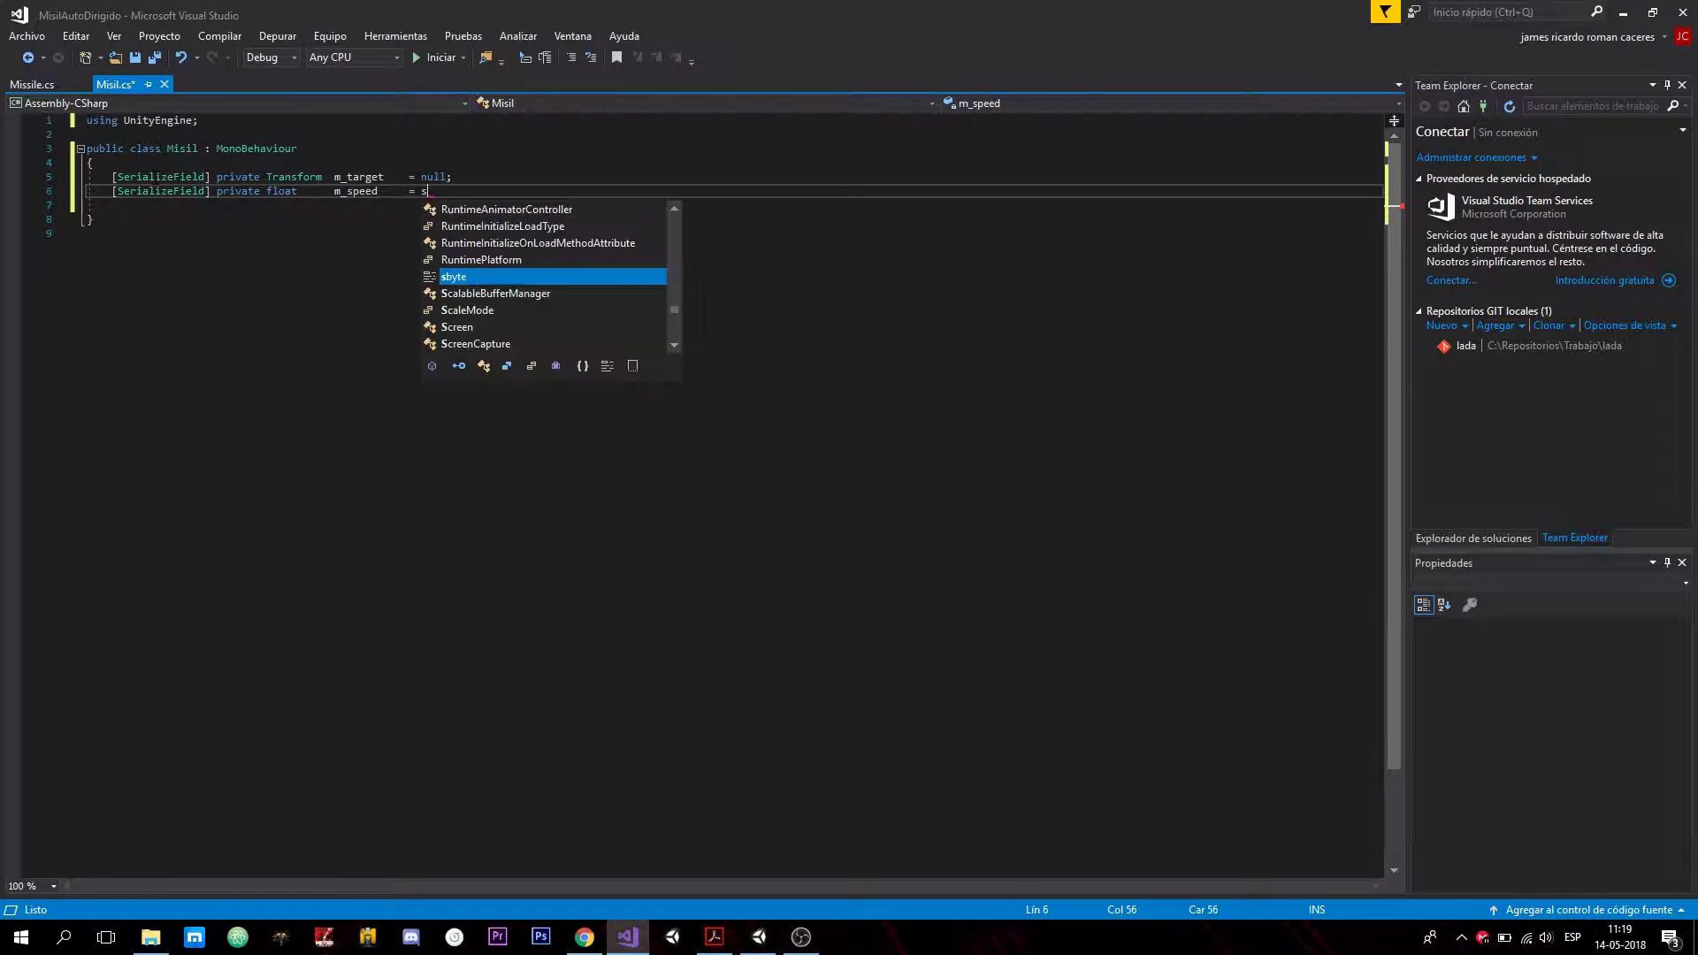
{"action": "key", "text": "BackSpace"}
{"action": "type", "text": "0.0f;"}
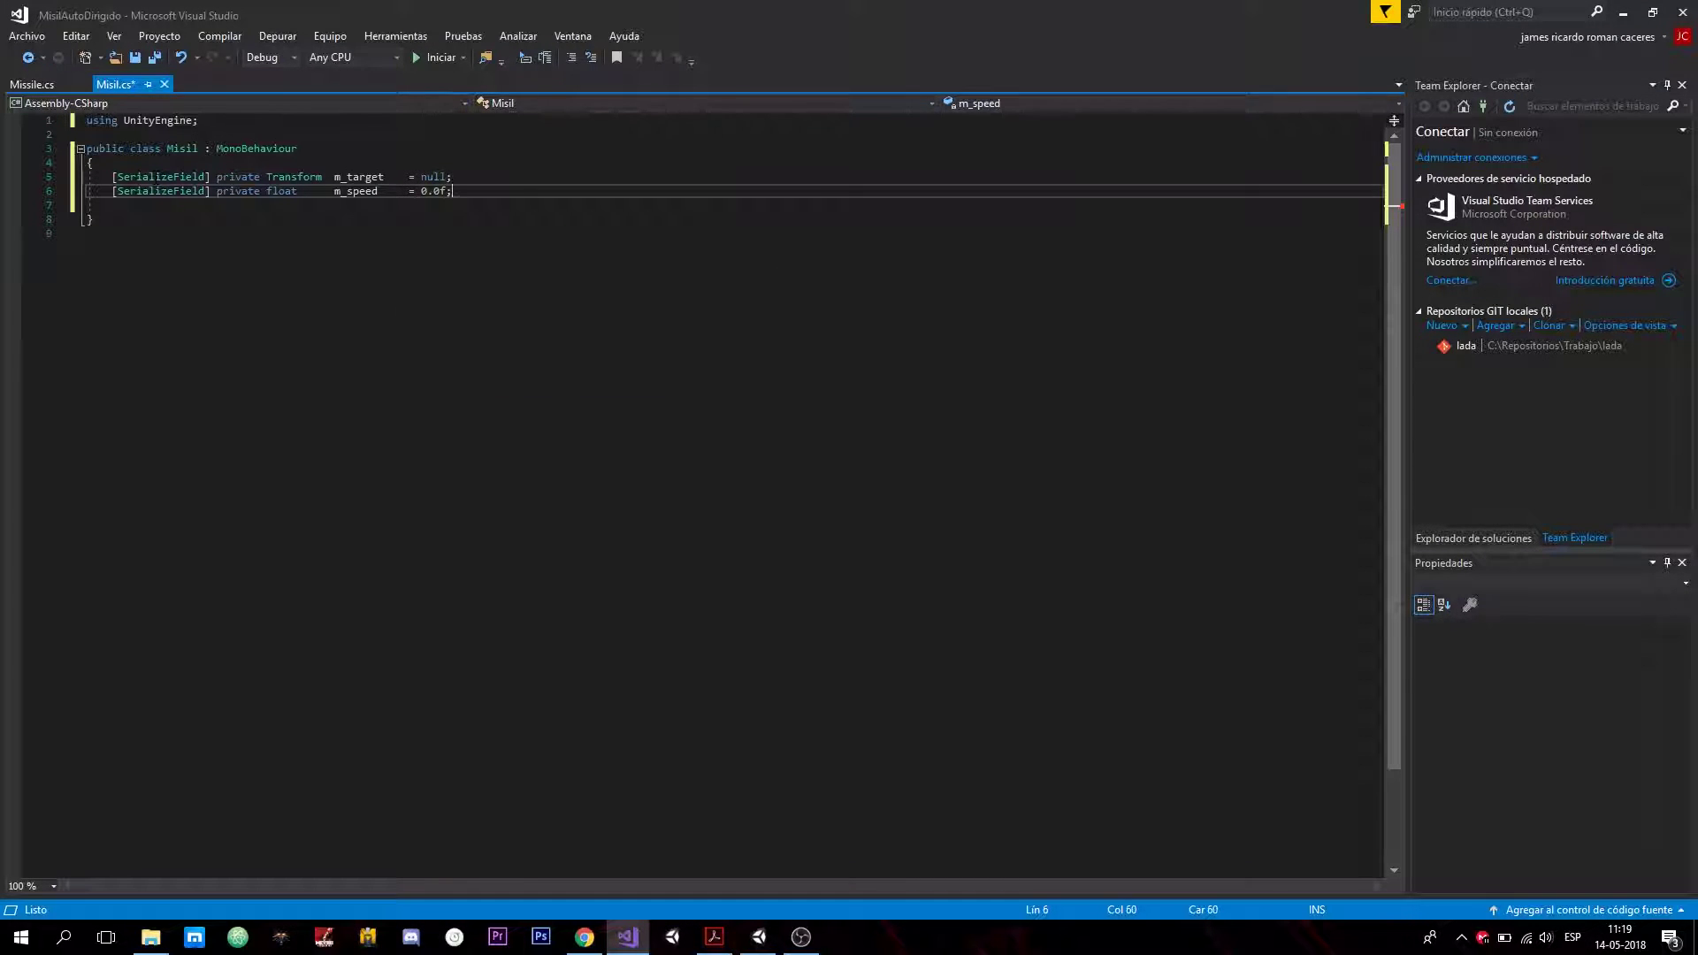
{"action": "key", "text": "Return"}
Declare a third field, [SerializeField] private float m_followRate.
{"action": "type", "text": "[Se"}
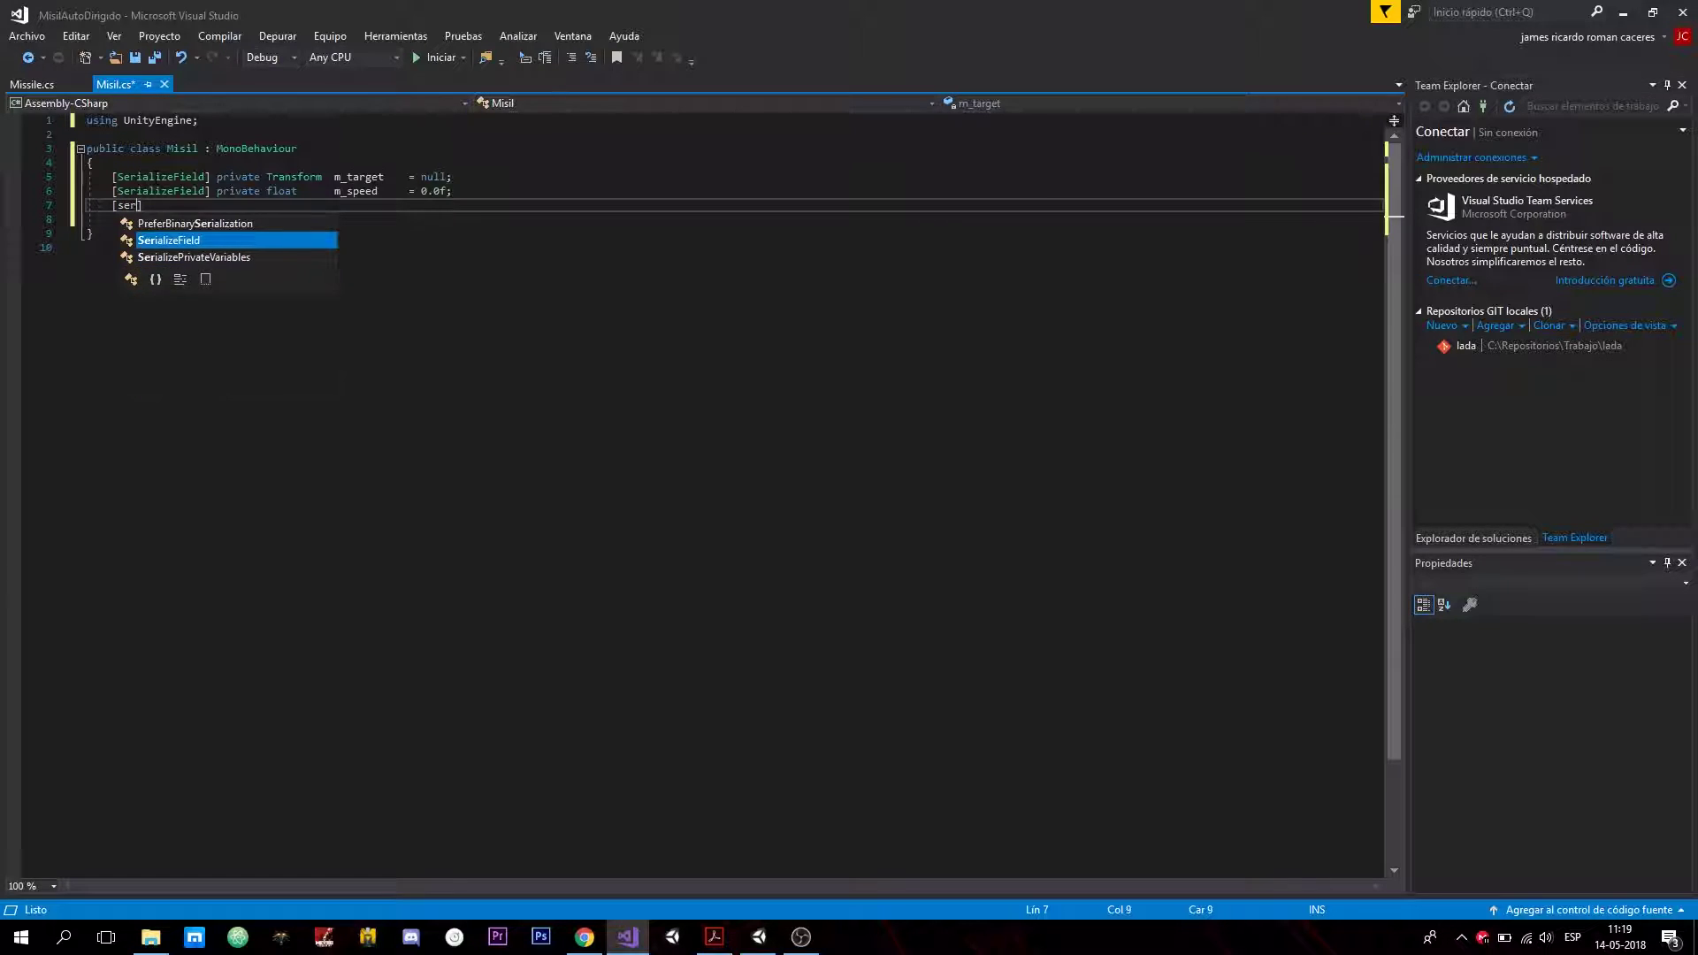
{"action": "key", "text": "Tab"}
{"action": "type", "text": "] pr"}
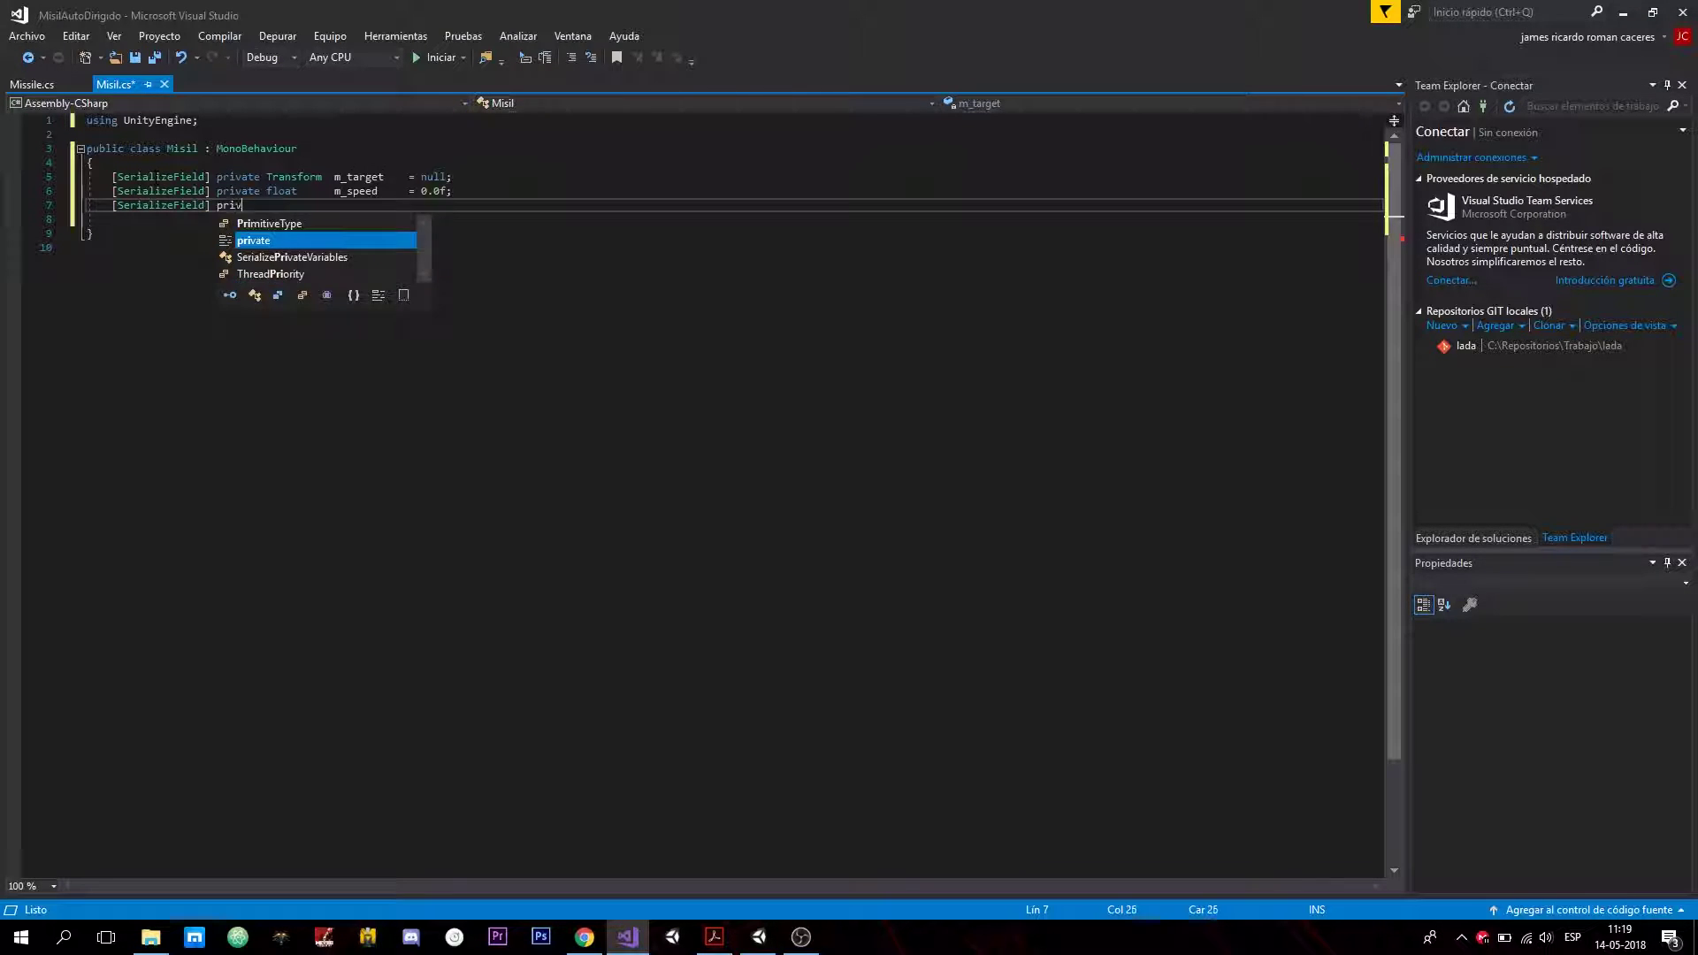
{"action": "key", "text": "Tab"}
{"action": "type", "text": "fl"}
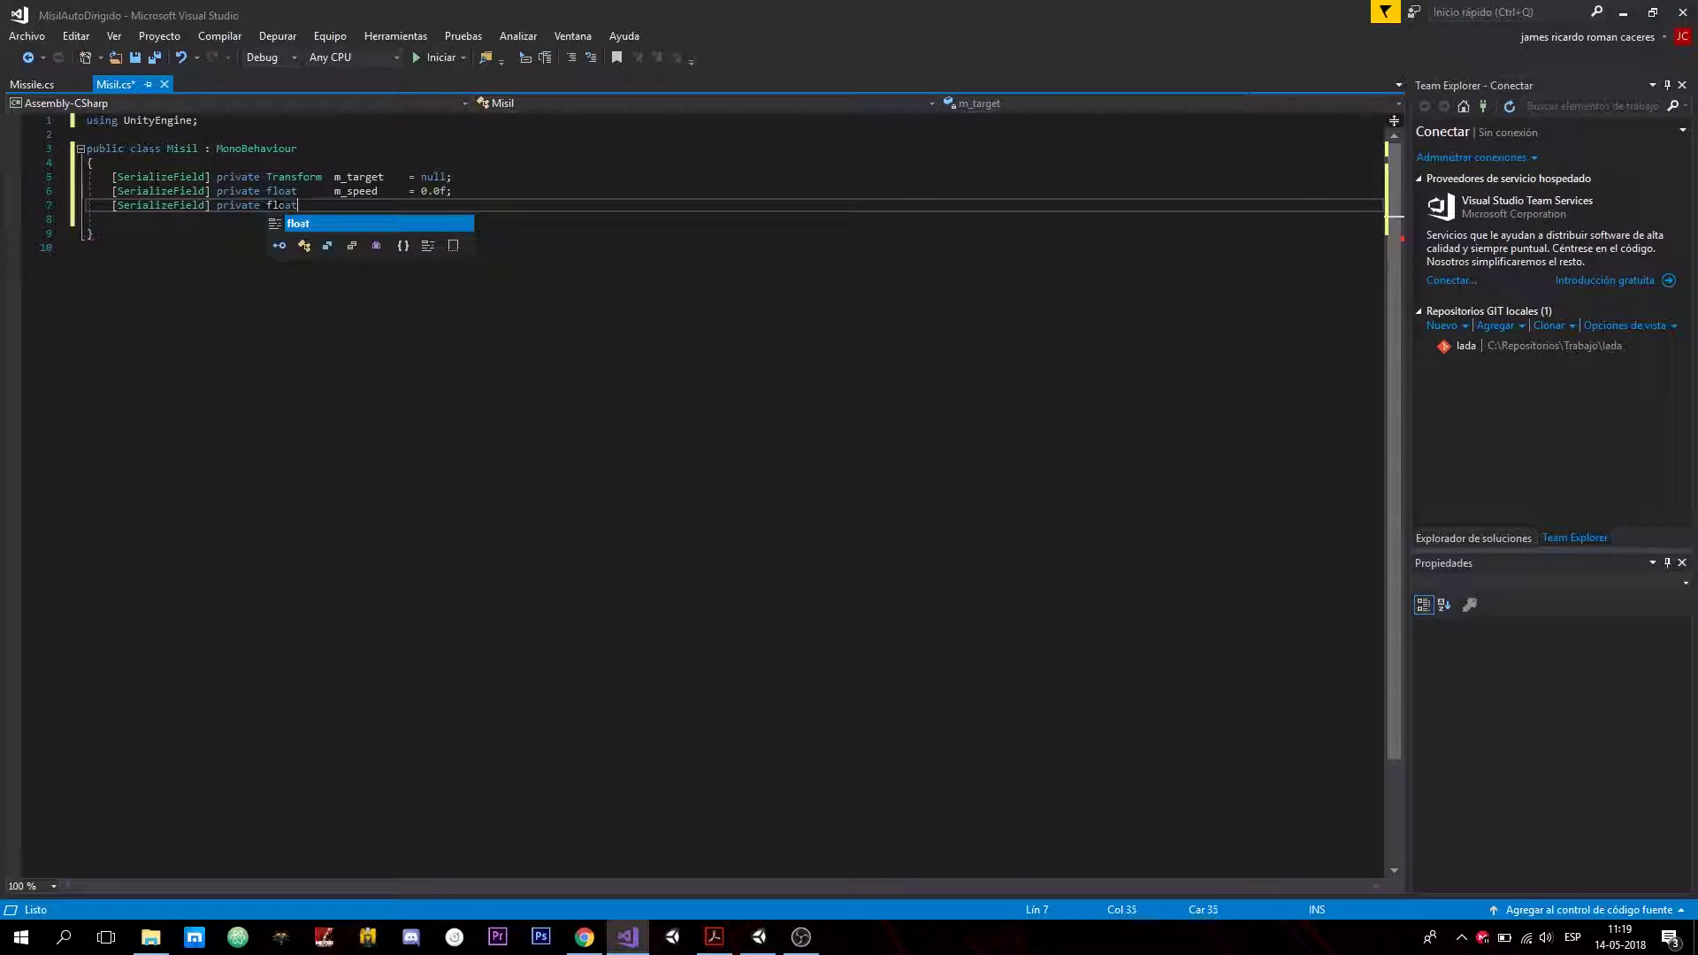
{"action": "key", "text": "Tab"}
{"action": "key", "text": "Tab"}
{"action": "key", "text": "Tab"}
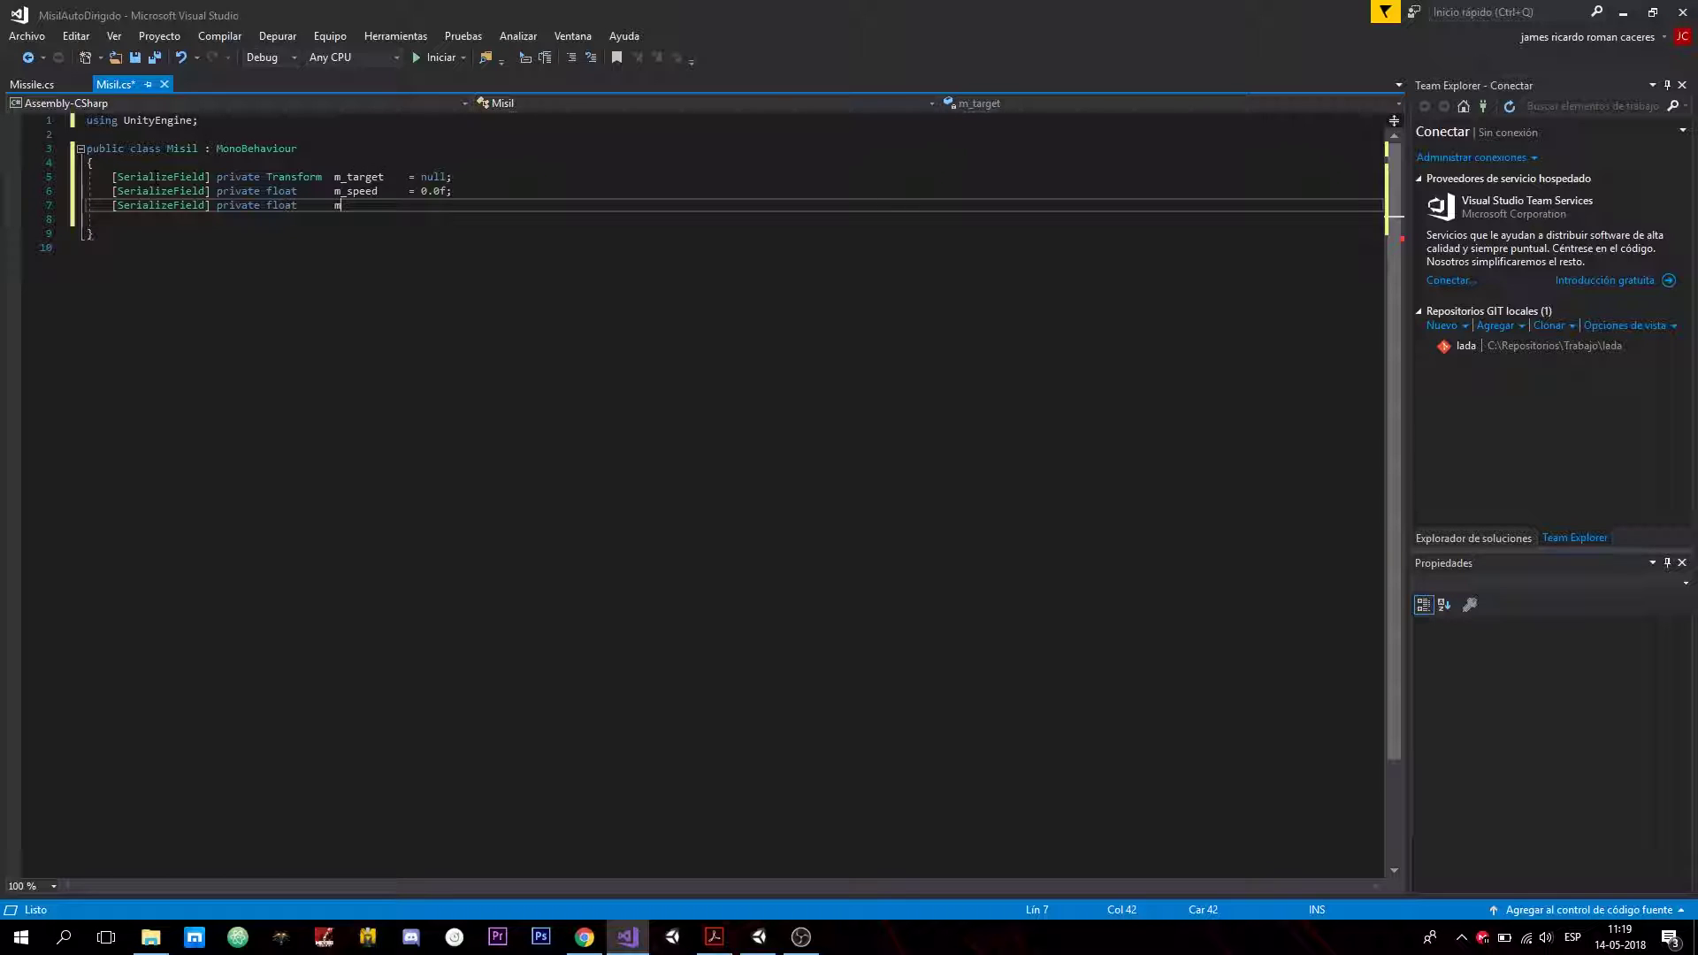
{"action": "type", "text": "_"}
{"action": "type", "text": "fo"}
{"action": "key", "text": "BackSpace"}
{"action": "key", "text": "BackSpace"}
{"action": "type", "text": "follow"}
{"action": "type", "text": "Rate"}
Align all three fields' initializers and give m_followRate the value 0.0f.
{"action": "key", "text": "Up"}
{"action": "key", "text": "Tab"}
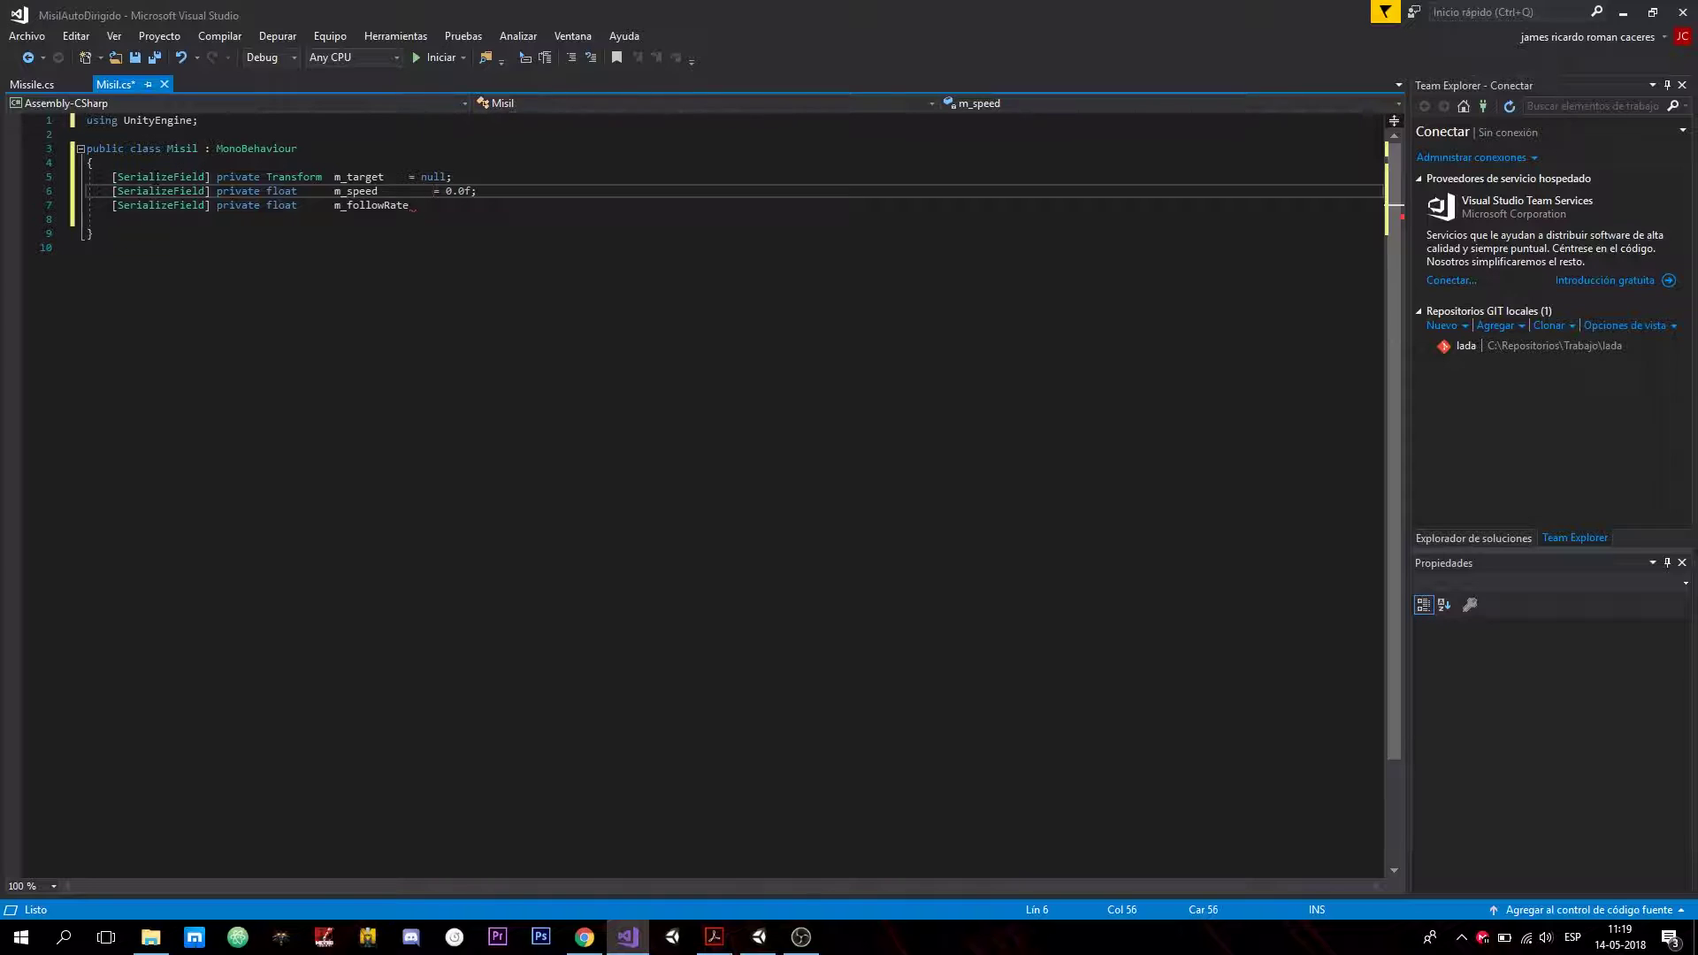
{"action": "key", "text": "Up"}
{"action": "key", "text": "Left"}
{"action": "key", "text": "Left"}
{"action": "key", "text": "Tab"}
{"action": "key", "text": "Down"}
{"action": "key", "text": "Down"}
{"action": "key", "text": "Tab"}
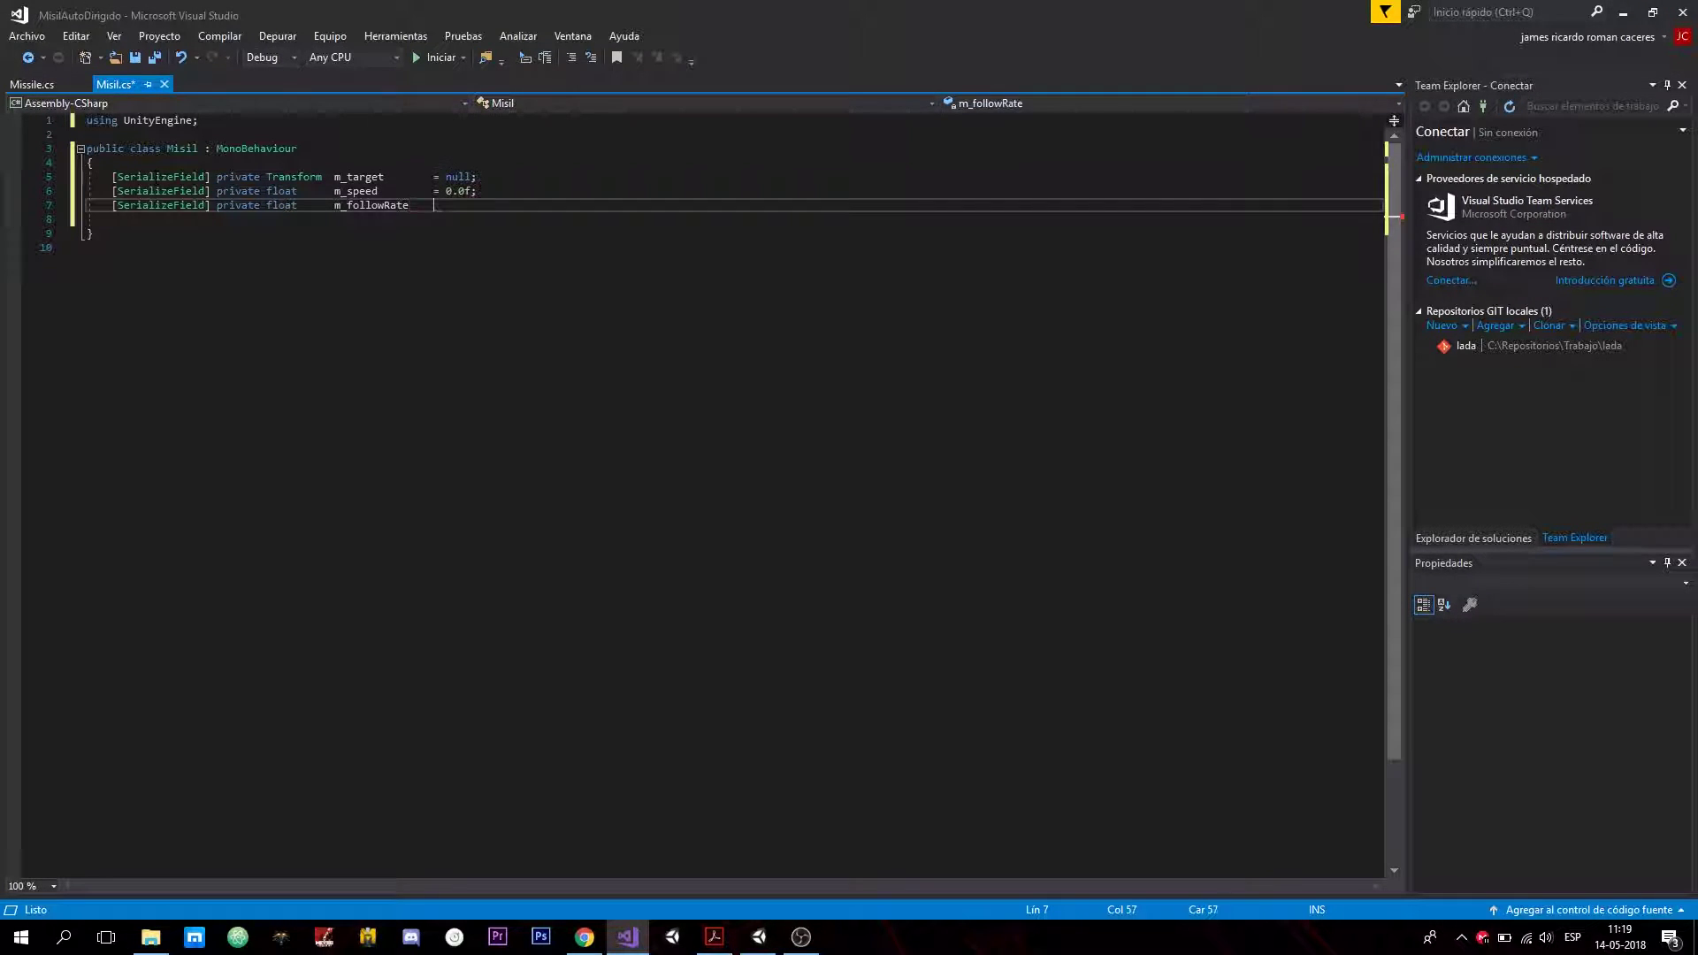
{"action": "type", "text": "="}
{"action": "type", "text": "10."}
{"action": "key", "text": "BackSpace"}
{"action": "key", "text": "BackSpace"}
{"action": "key", "text": "BackSpace"}
{"action": "type", "text": "0.0"}
{"action": "type", "text": ";"}
{"action": "key", "text": "BackSpace"}
{"action": "type", "text": "f;"}
Begin a private void Update() method below the fields.
{"action": "key", "text": "Return"}
{"action": "key", "text": "Return"}
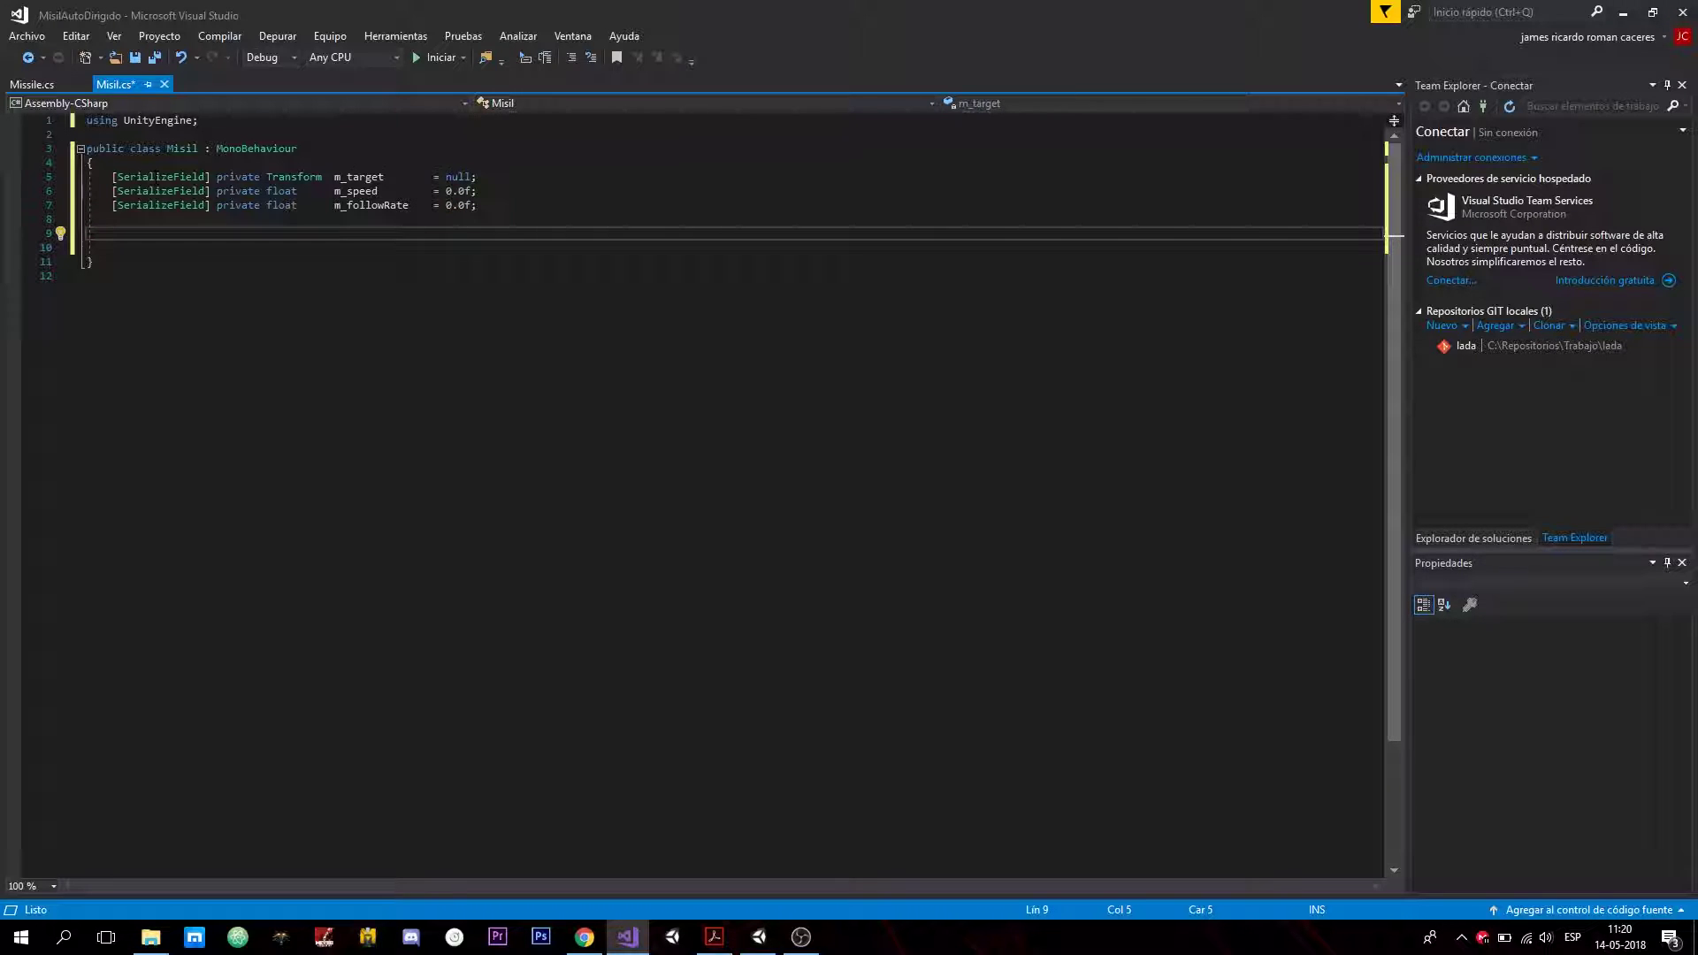
{"action": "type", "text": "private"}
{"action": "type", "text": " void "}
{"action": "type", "text": "Update()"}
Open the Update() body and type 'Quaternion desireRotation =' on line 11.
{"action": "key", "text": "Return"}
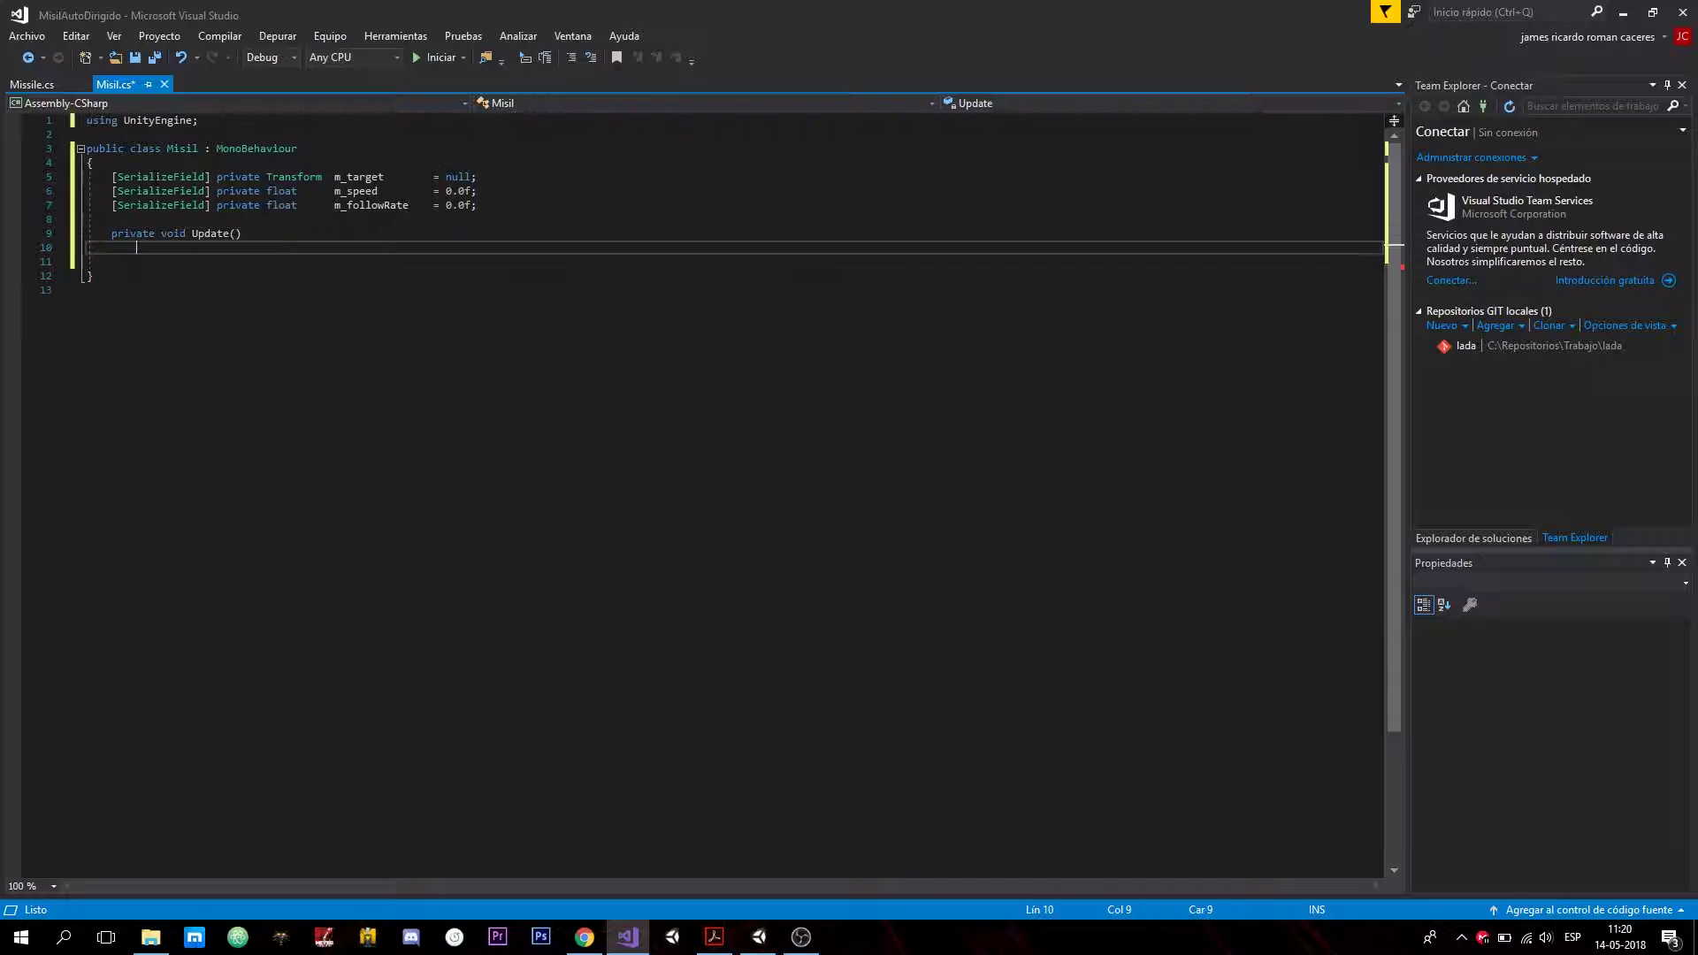
{"action": "type", "text": "{"}
{"action": "key", "text": "Return"}
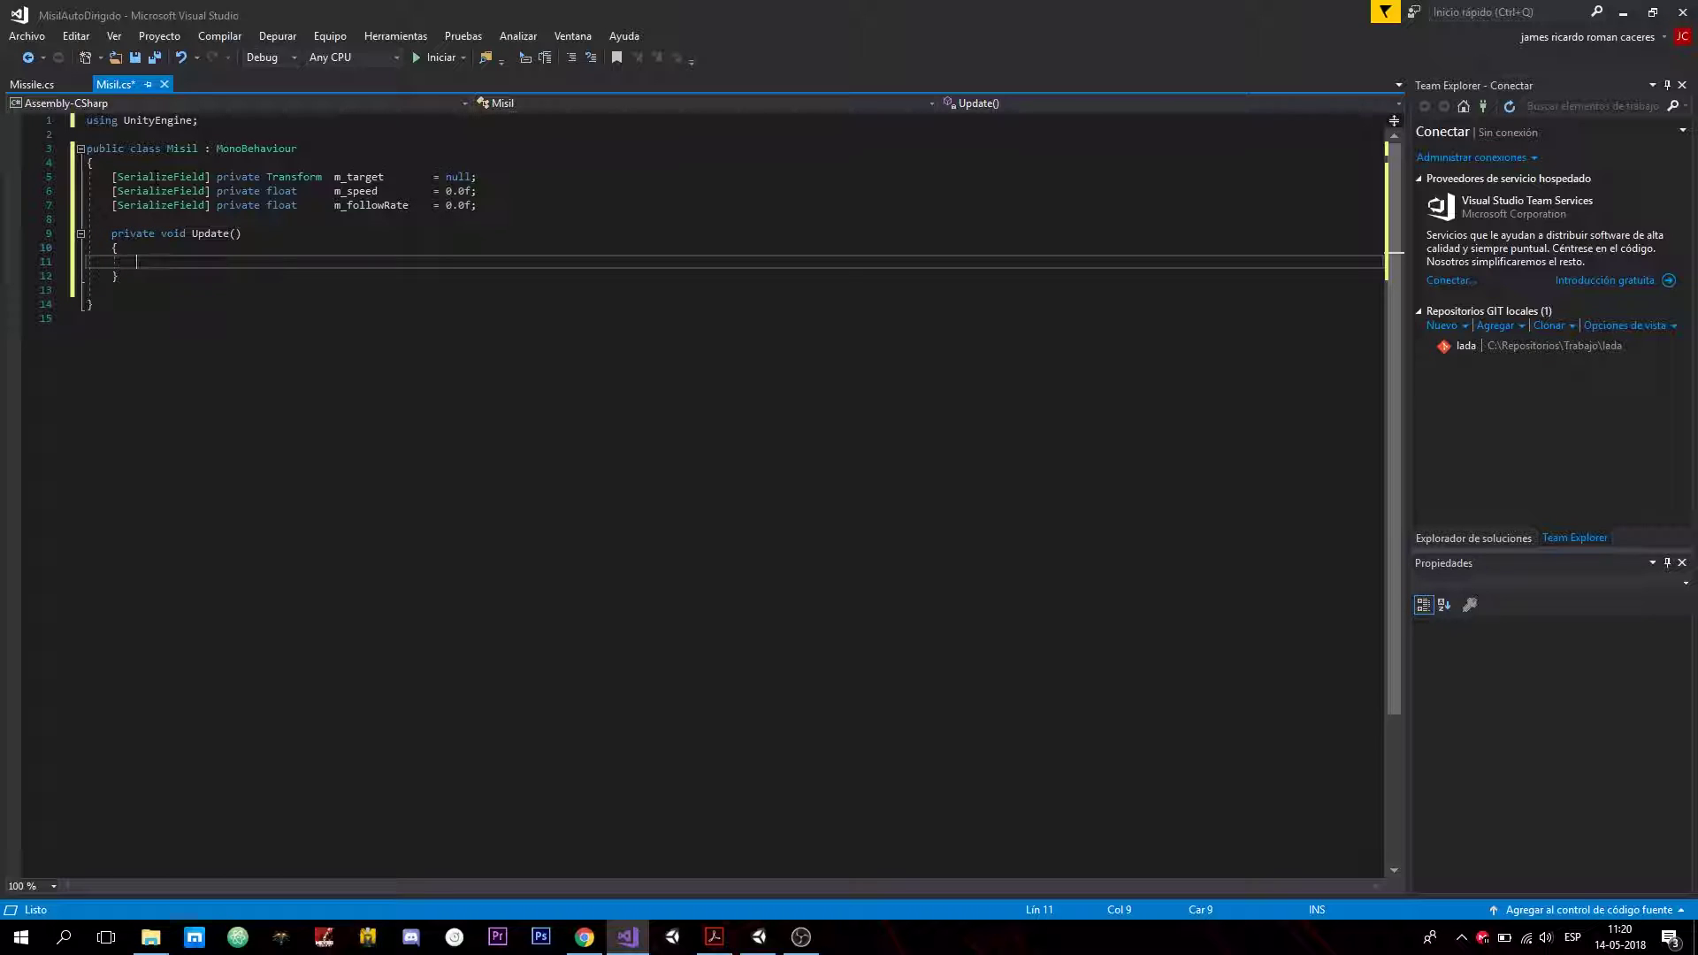
{"action": "type", "text": "Qu"}
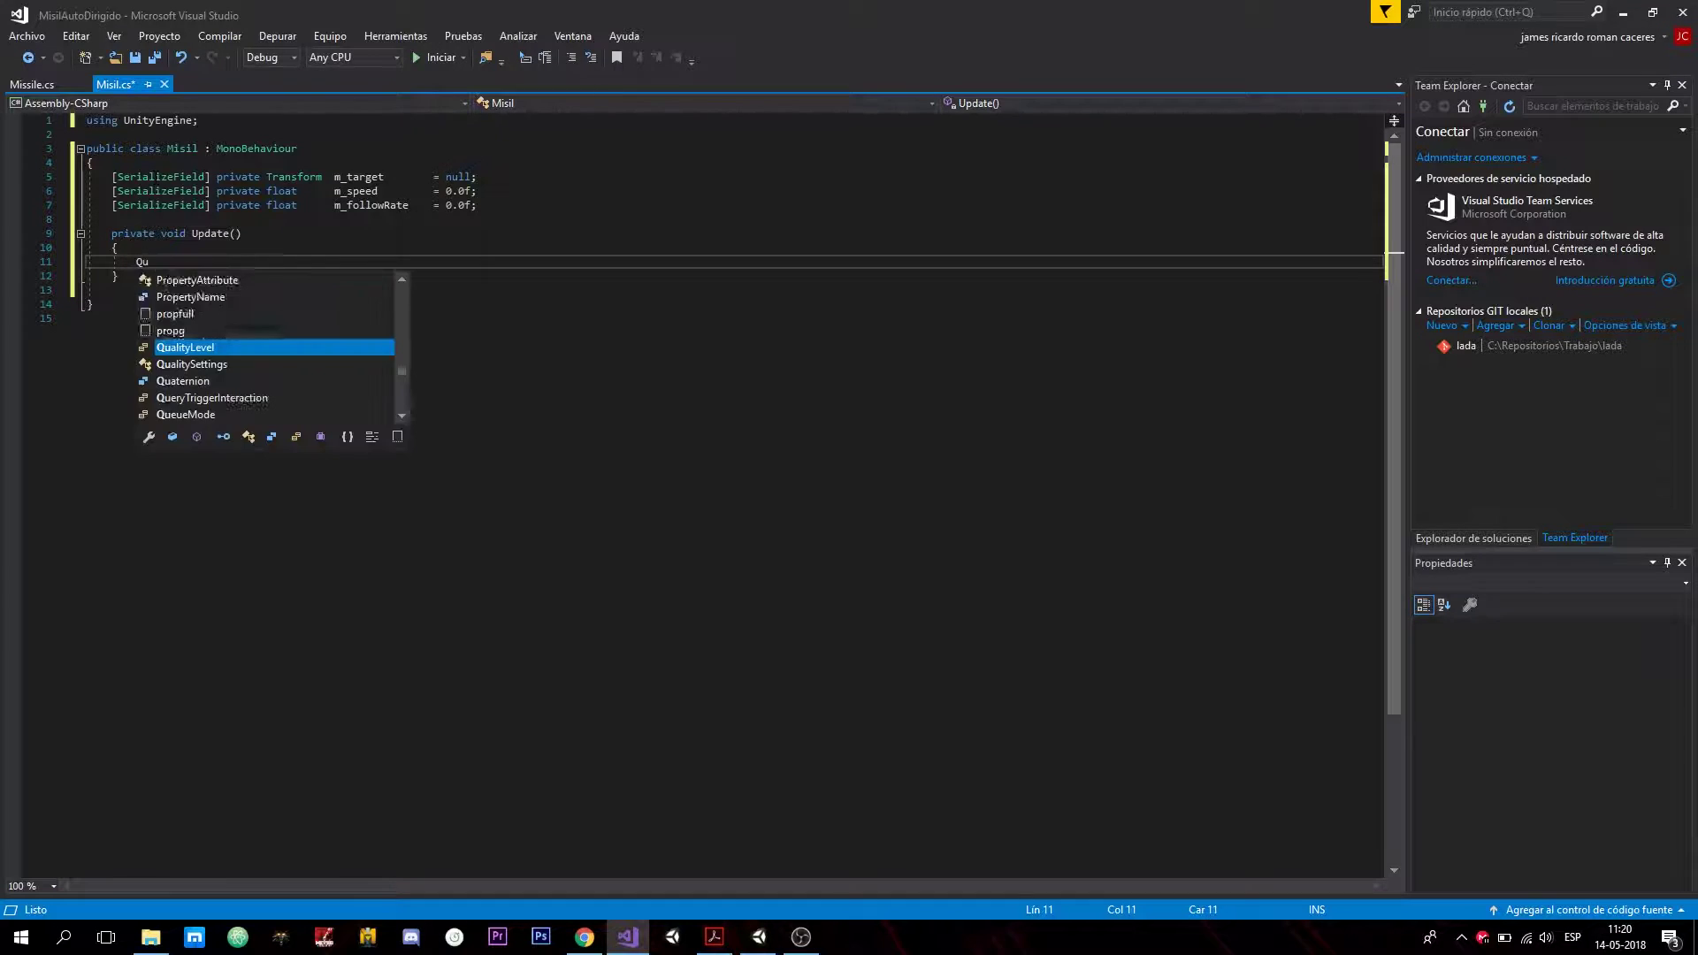
{"action": "type", "text": "a"}
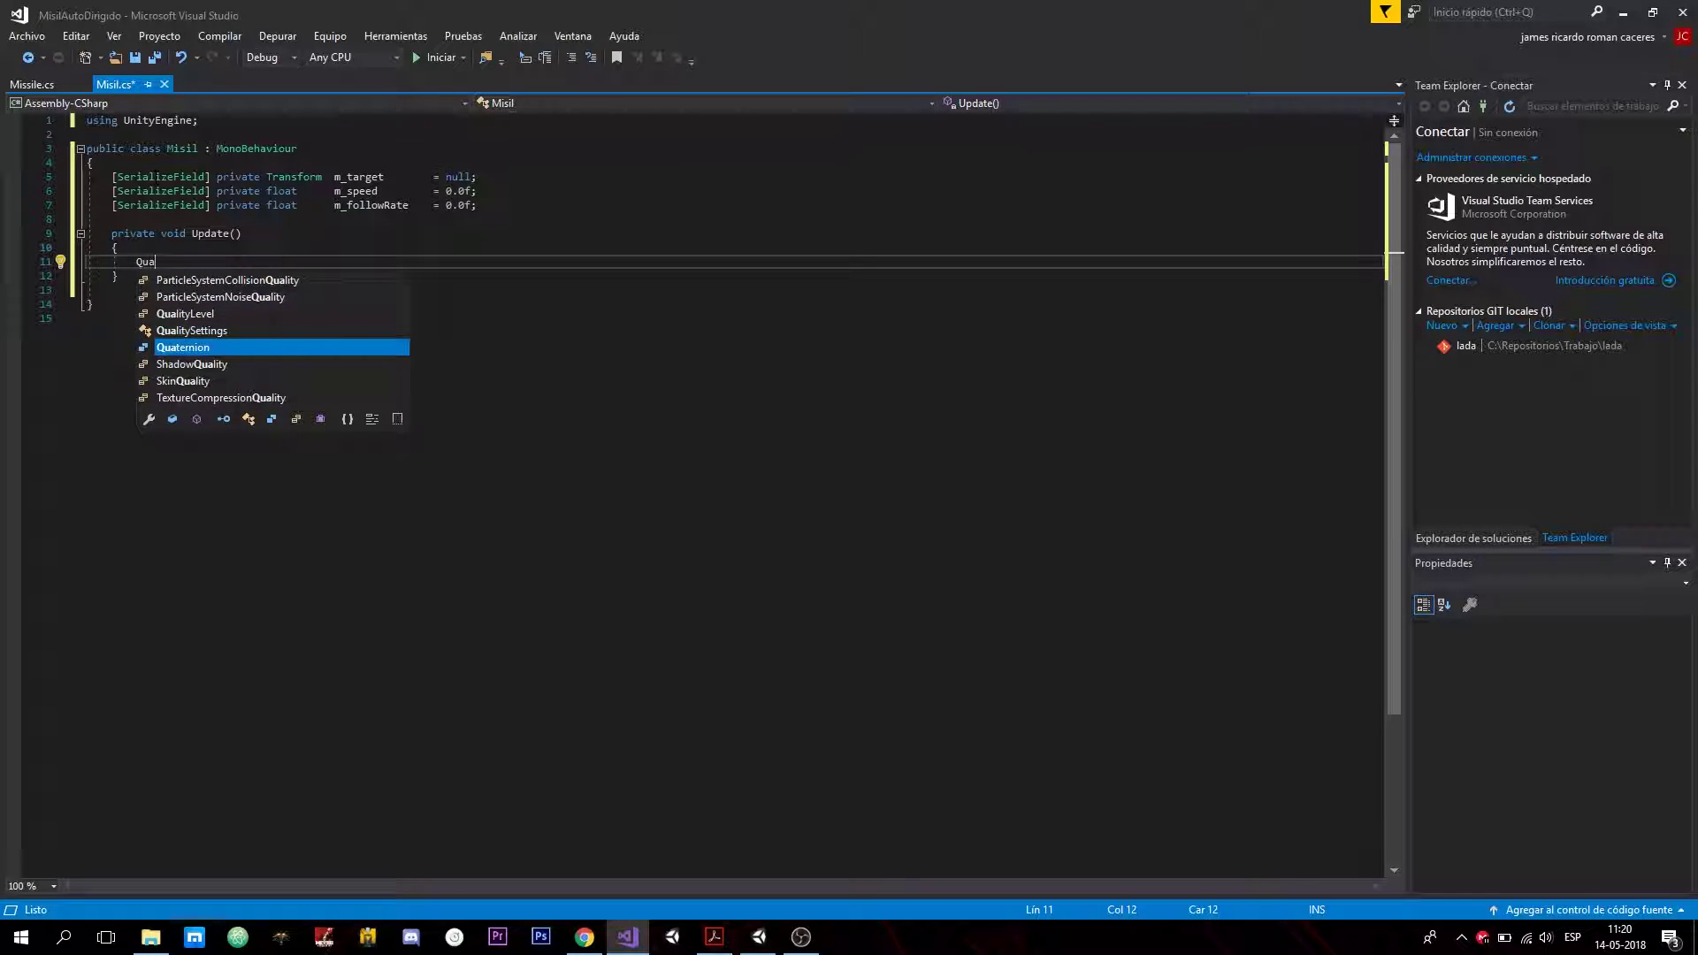
{"action": "key", "text": "space"}
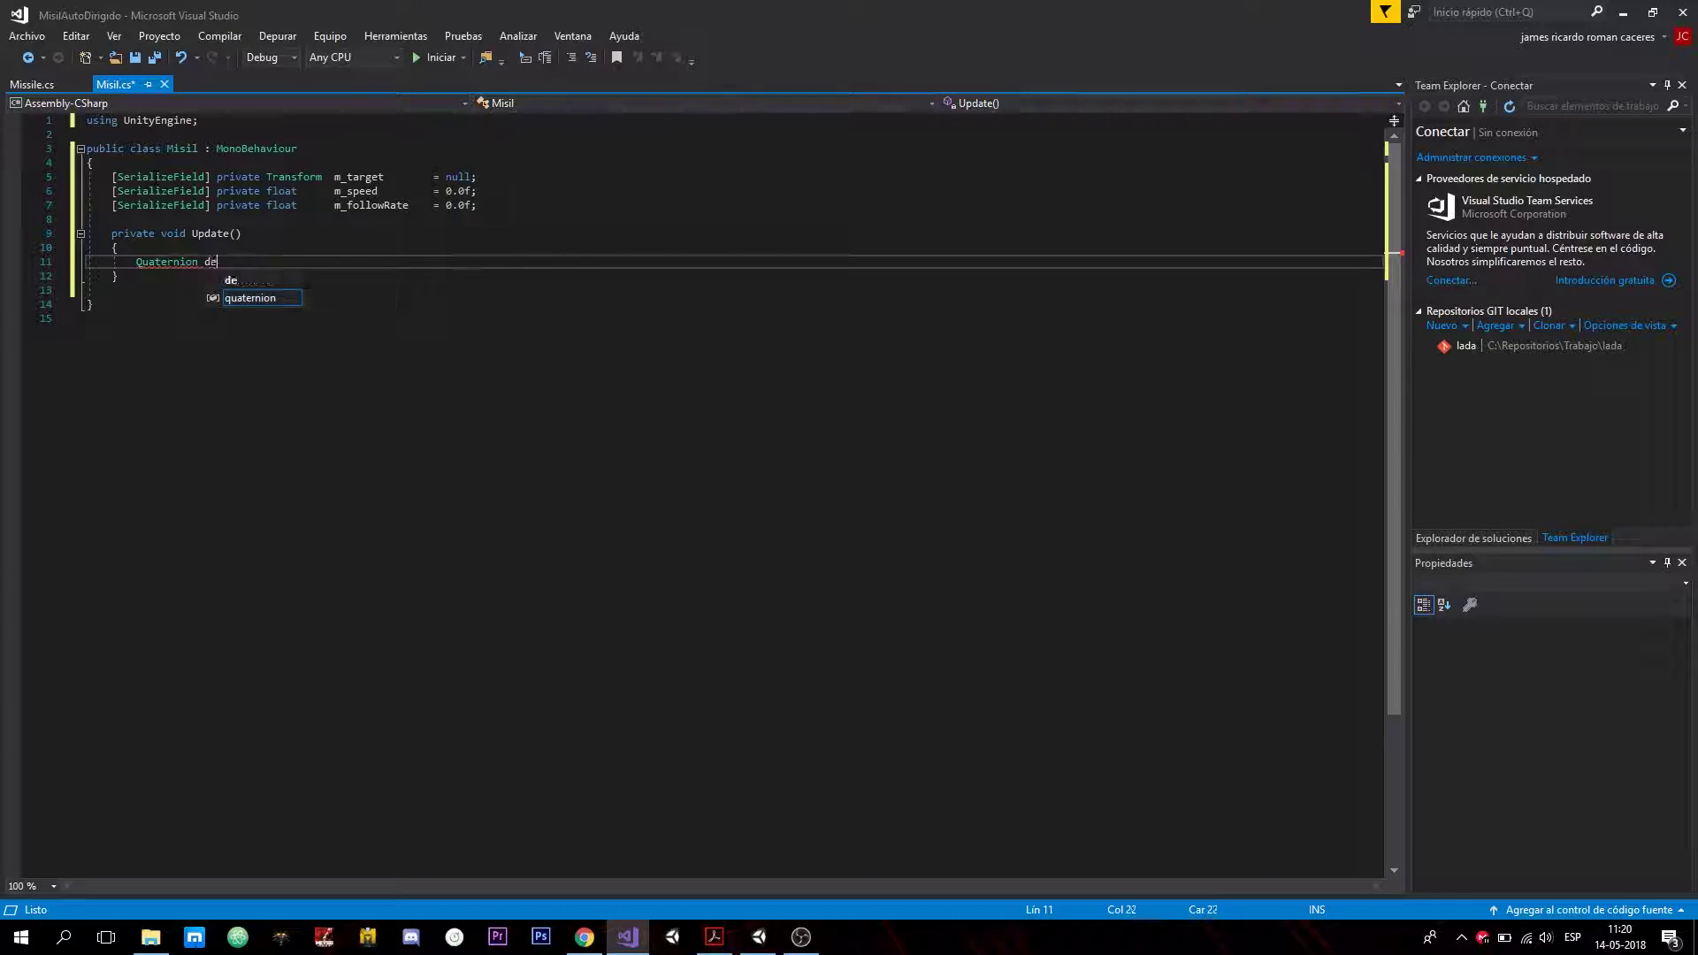
{"action": "type", "text": "desireRo"}
{"action": "type", "text": "tation ="}
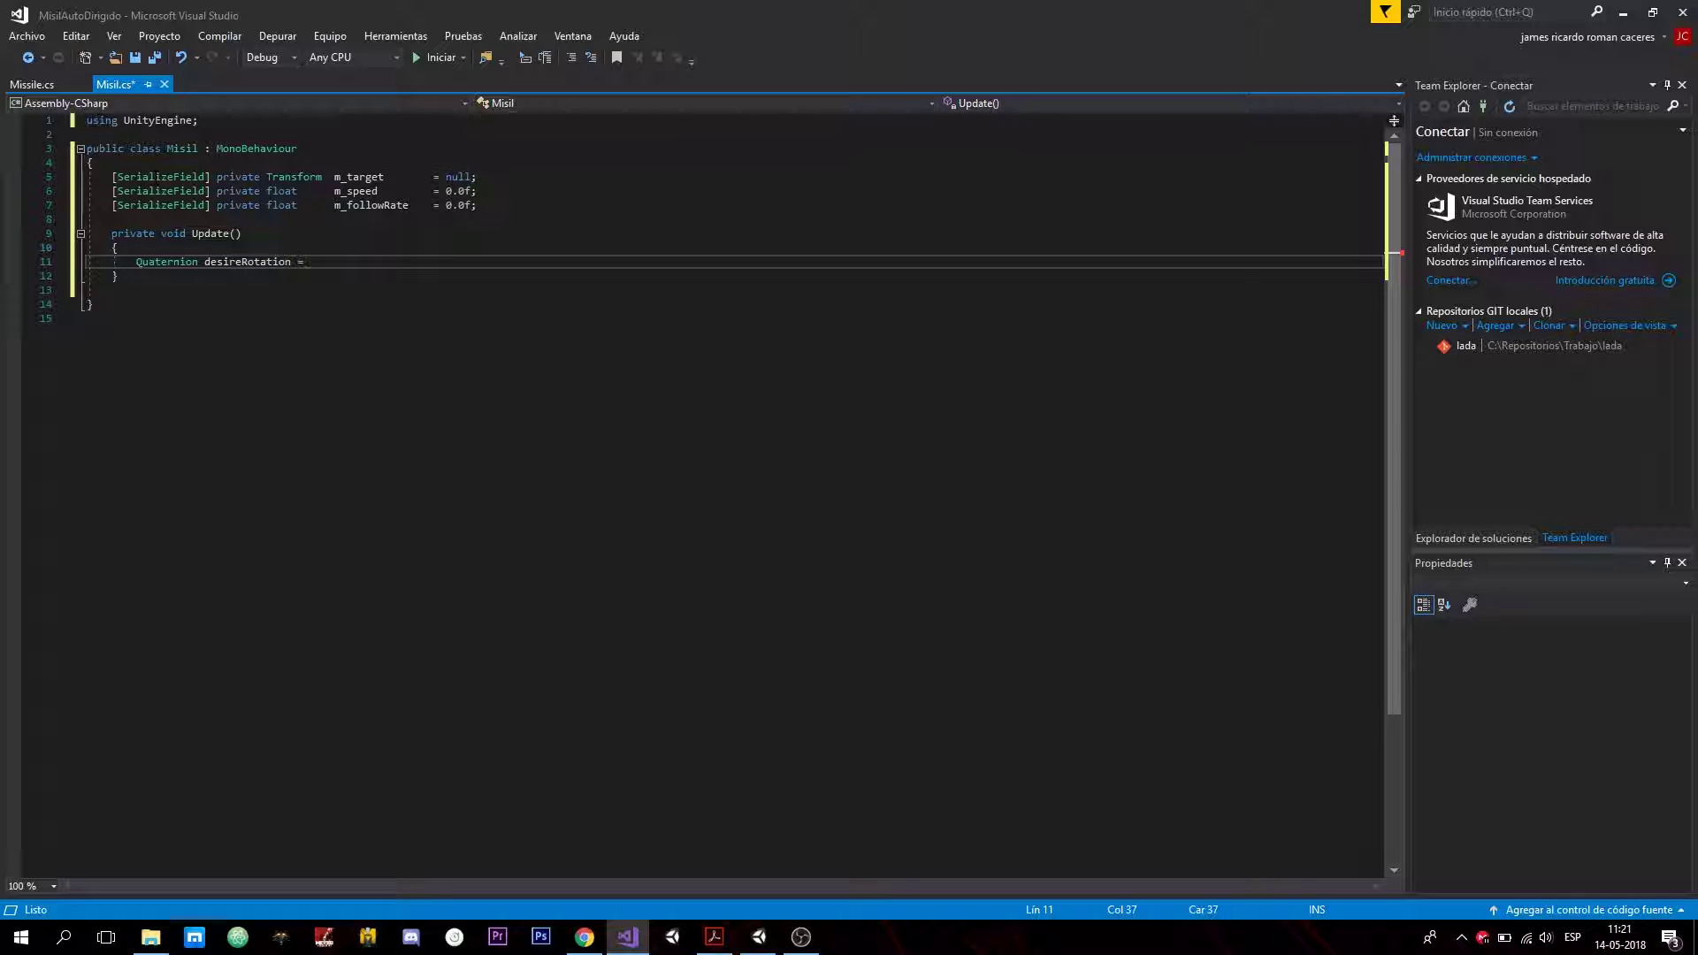
{"action": "mouse_move", "coordinate": [176, 177]}
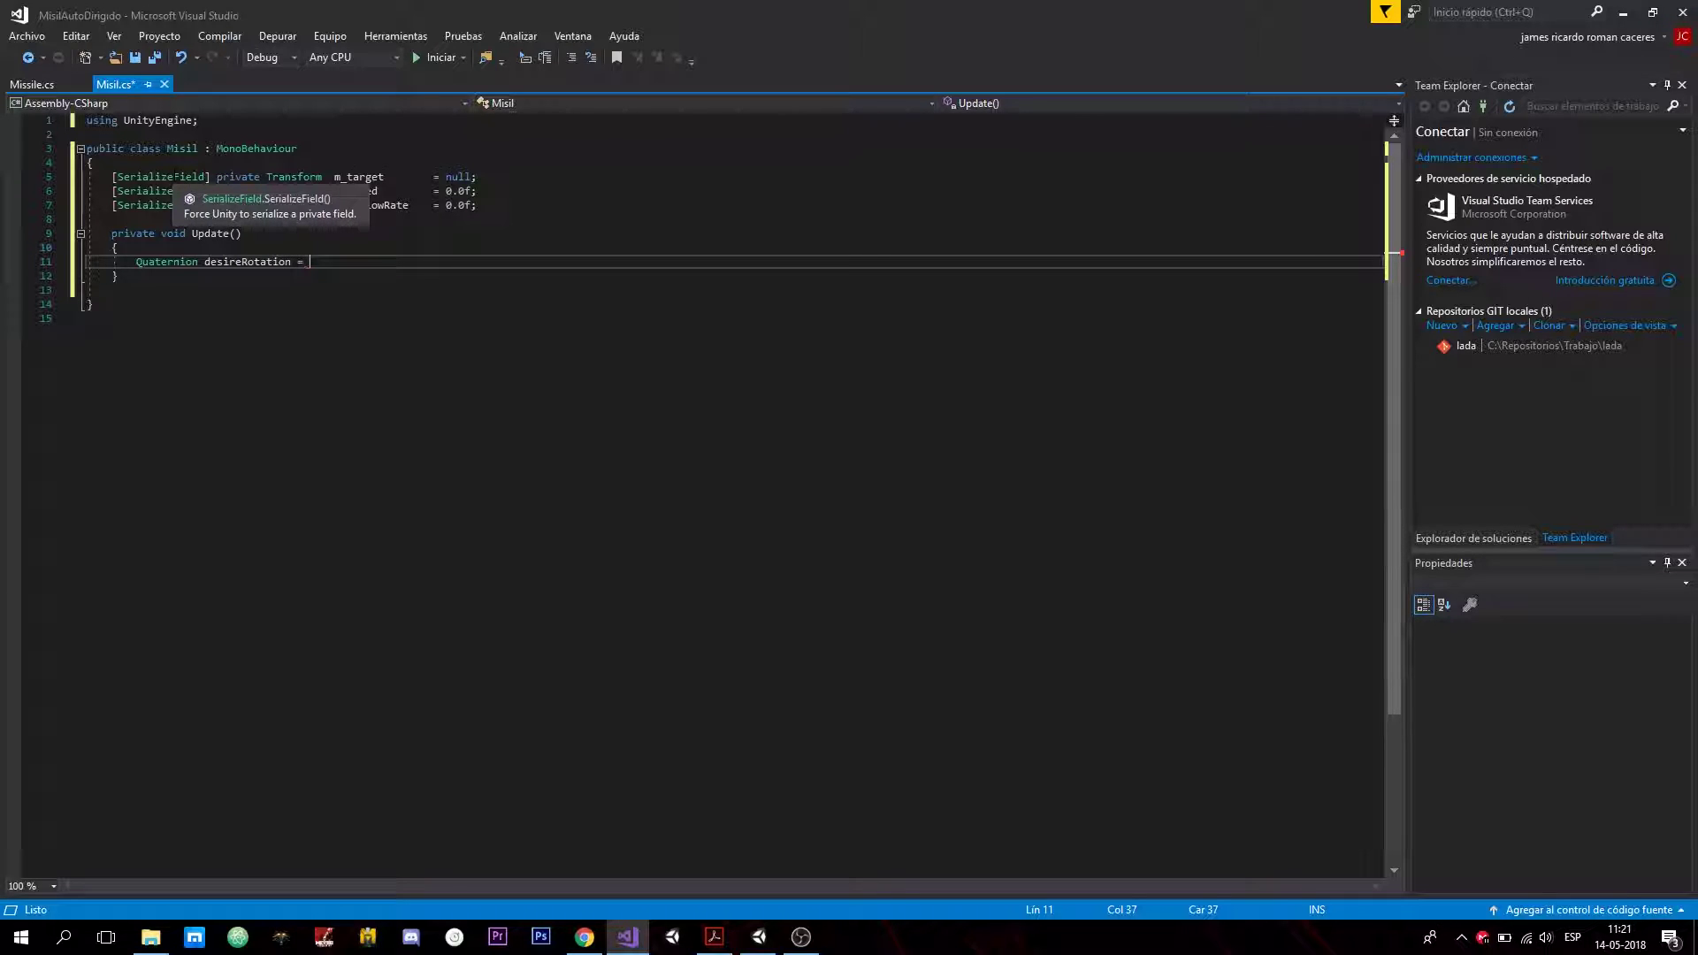
Assign desireRotation a Quaternion.LookRotation(); call.
{"action": "type", "text": "Quat"}
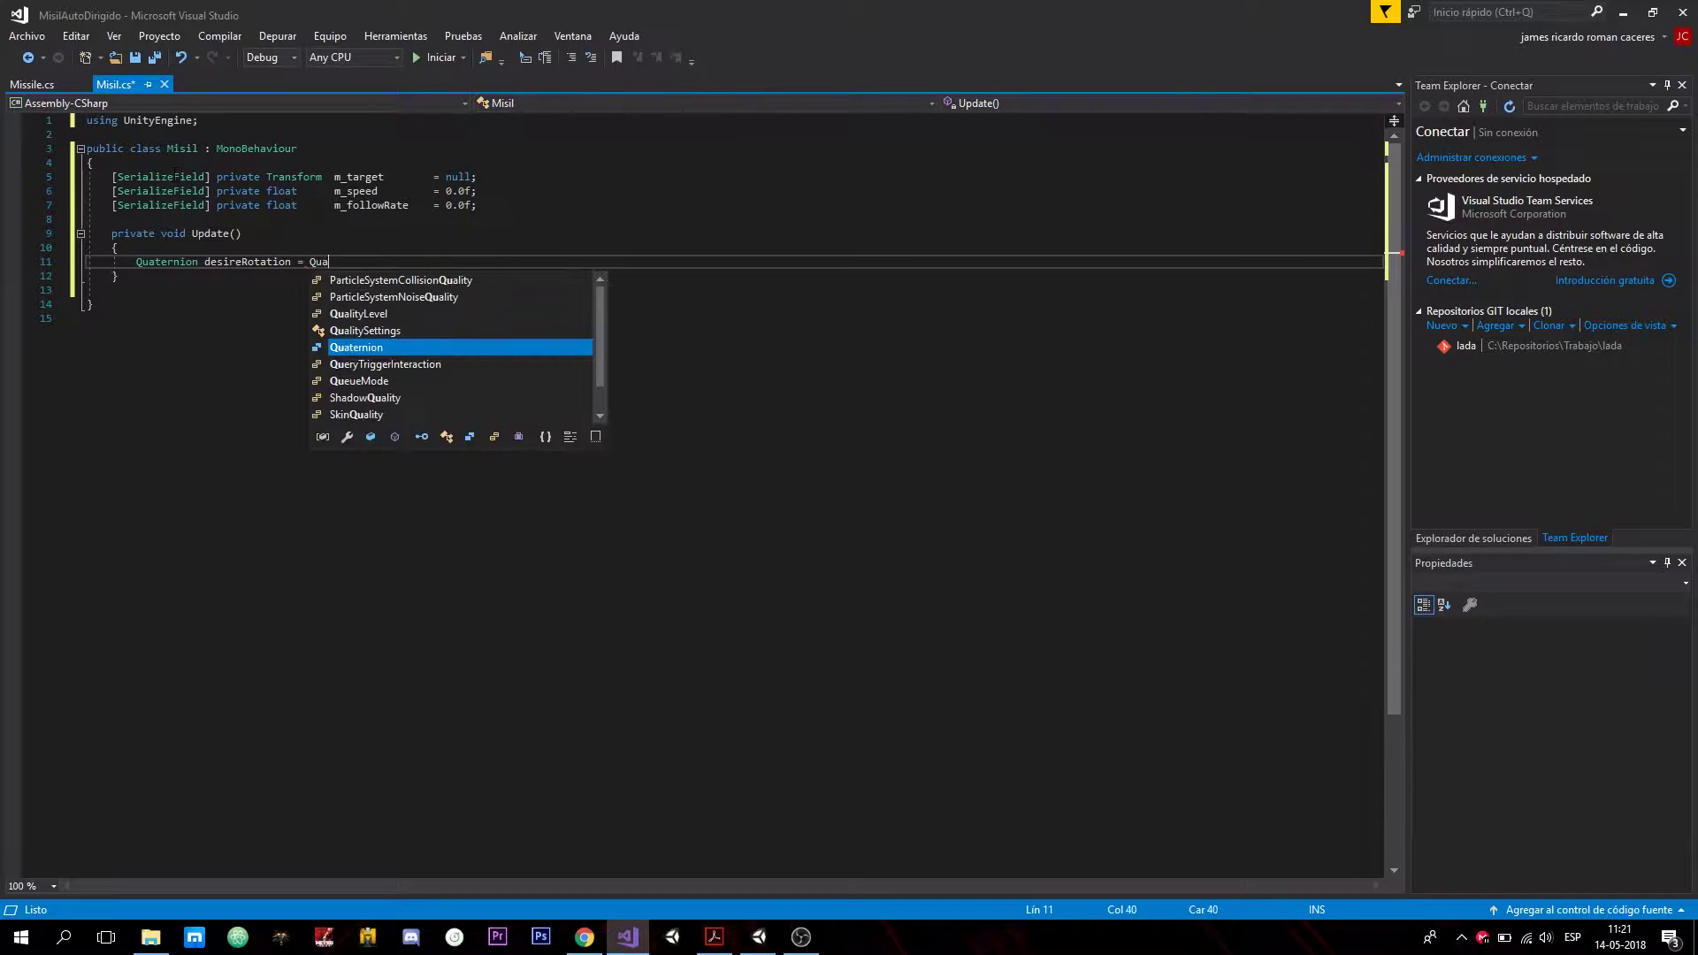
{"action": "key", "text": "Tab"}
{"action": "type", "text": ".loo"}
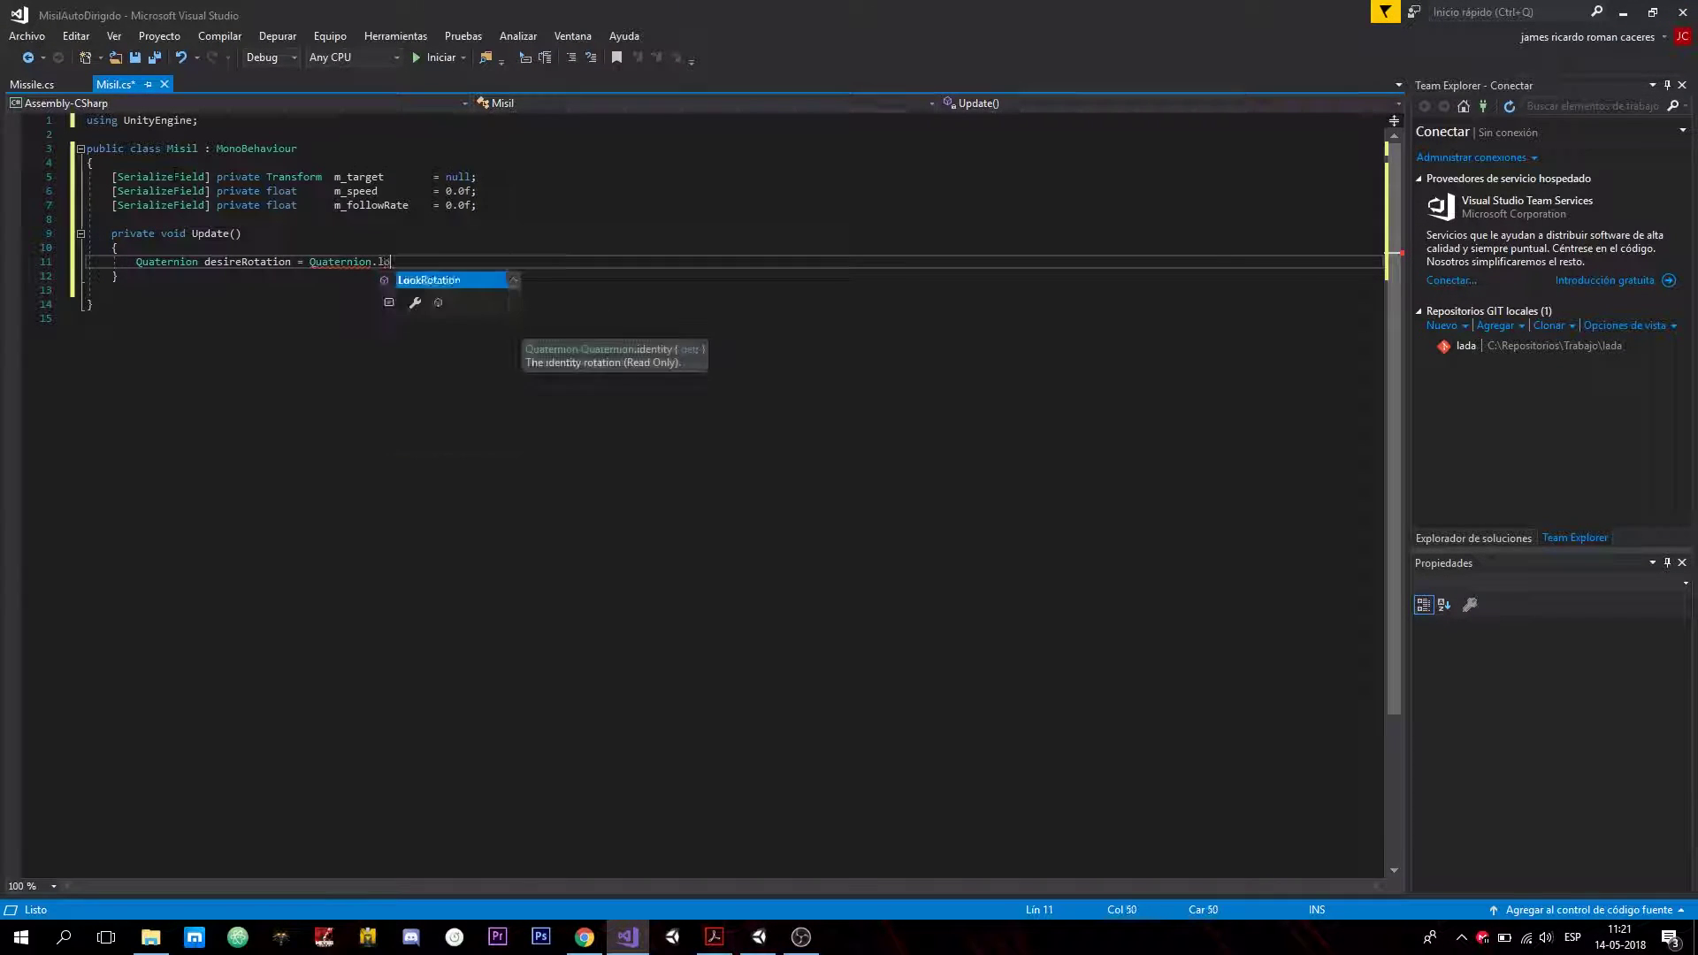
{"action": "key", "text": "Tab"}
{"action": "type", "text": "();"}
{"action": "key", "text": "Left"}
{"action": "key", "text": "Left"}
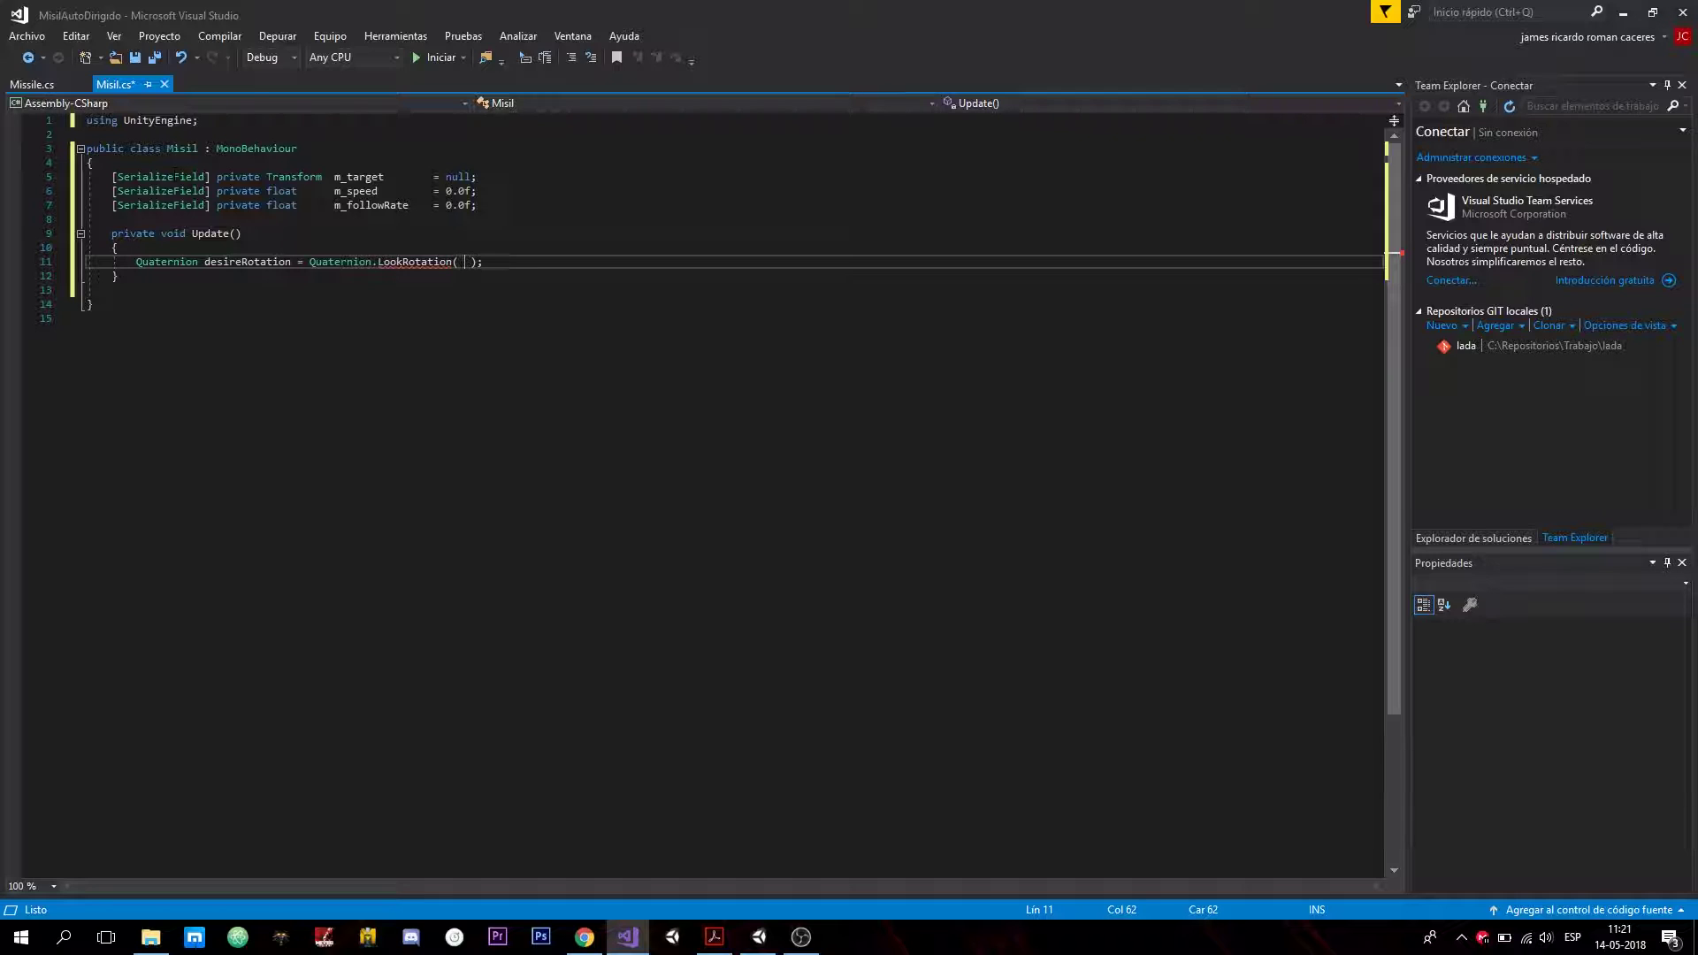
Pass m_target.position - transform.position as the LookRotation argument.
{"action": "type", "text": "m_ta"}
{"action": "key", "text": "Tab"}
{"action": "type", "text": ".p"}
{"action": "key", "text": "Tab"}
{"action": "type", "text": "- "}
{"action": "type", "text": "tra"}
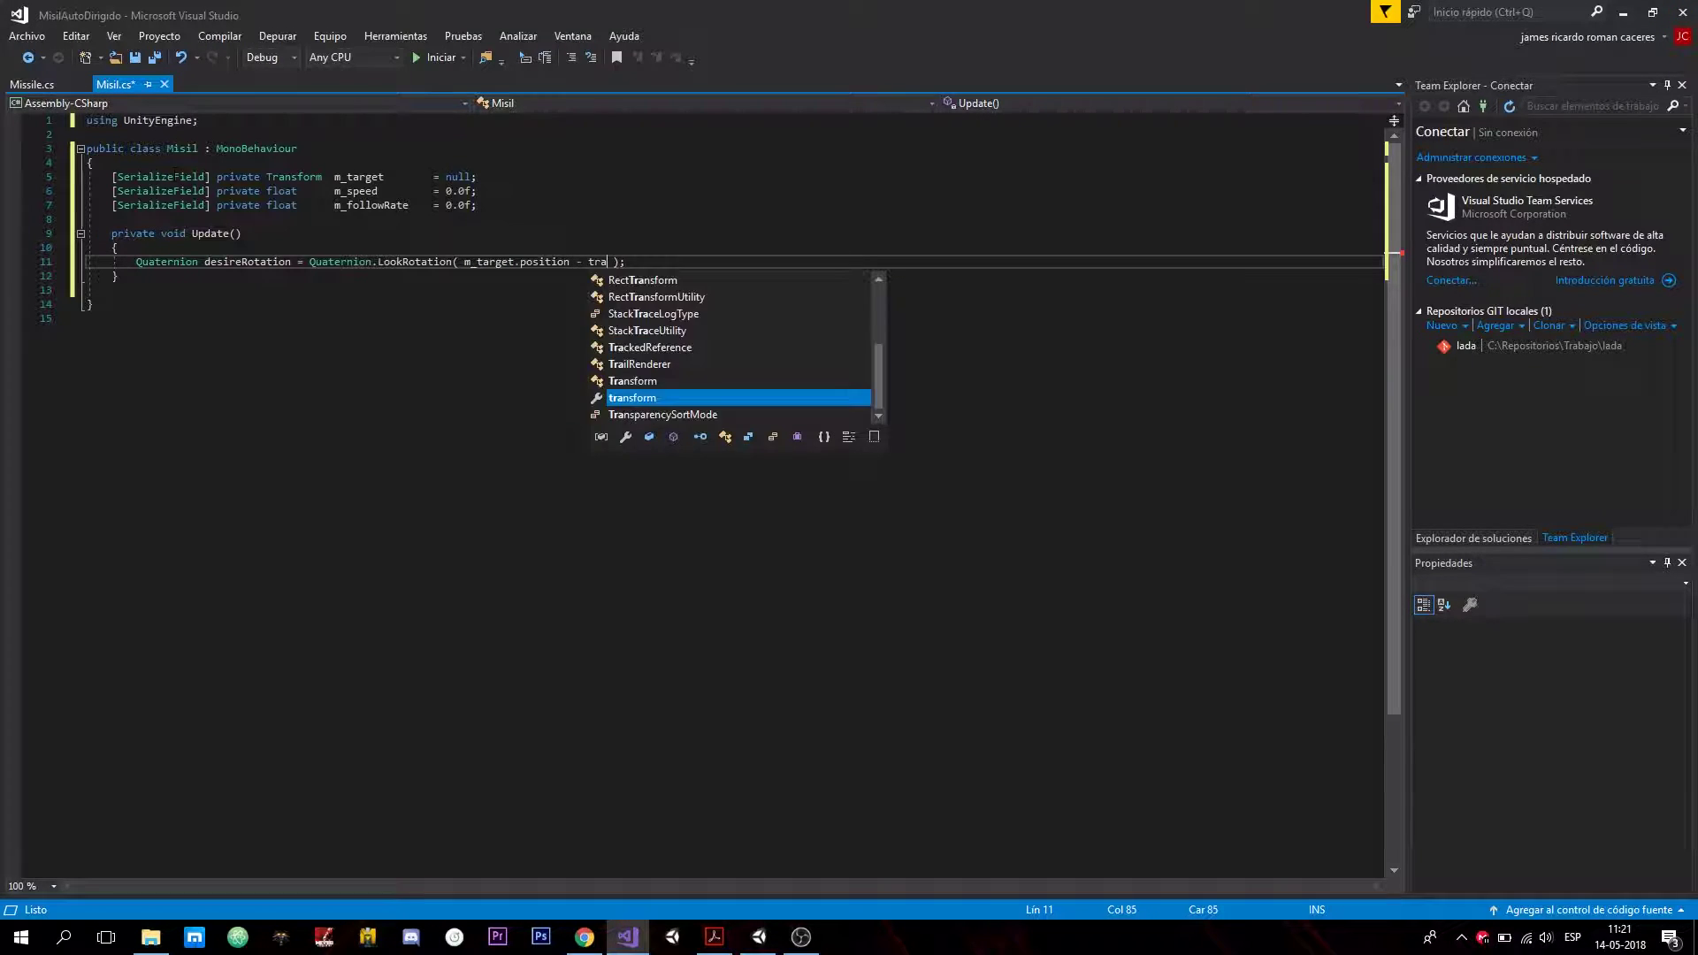
{"action": "key", "text": "Tab"}
{"action": "type", "text": ".p"}
{"action": "key", "text": "Tab"}
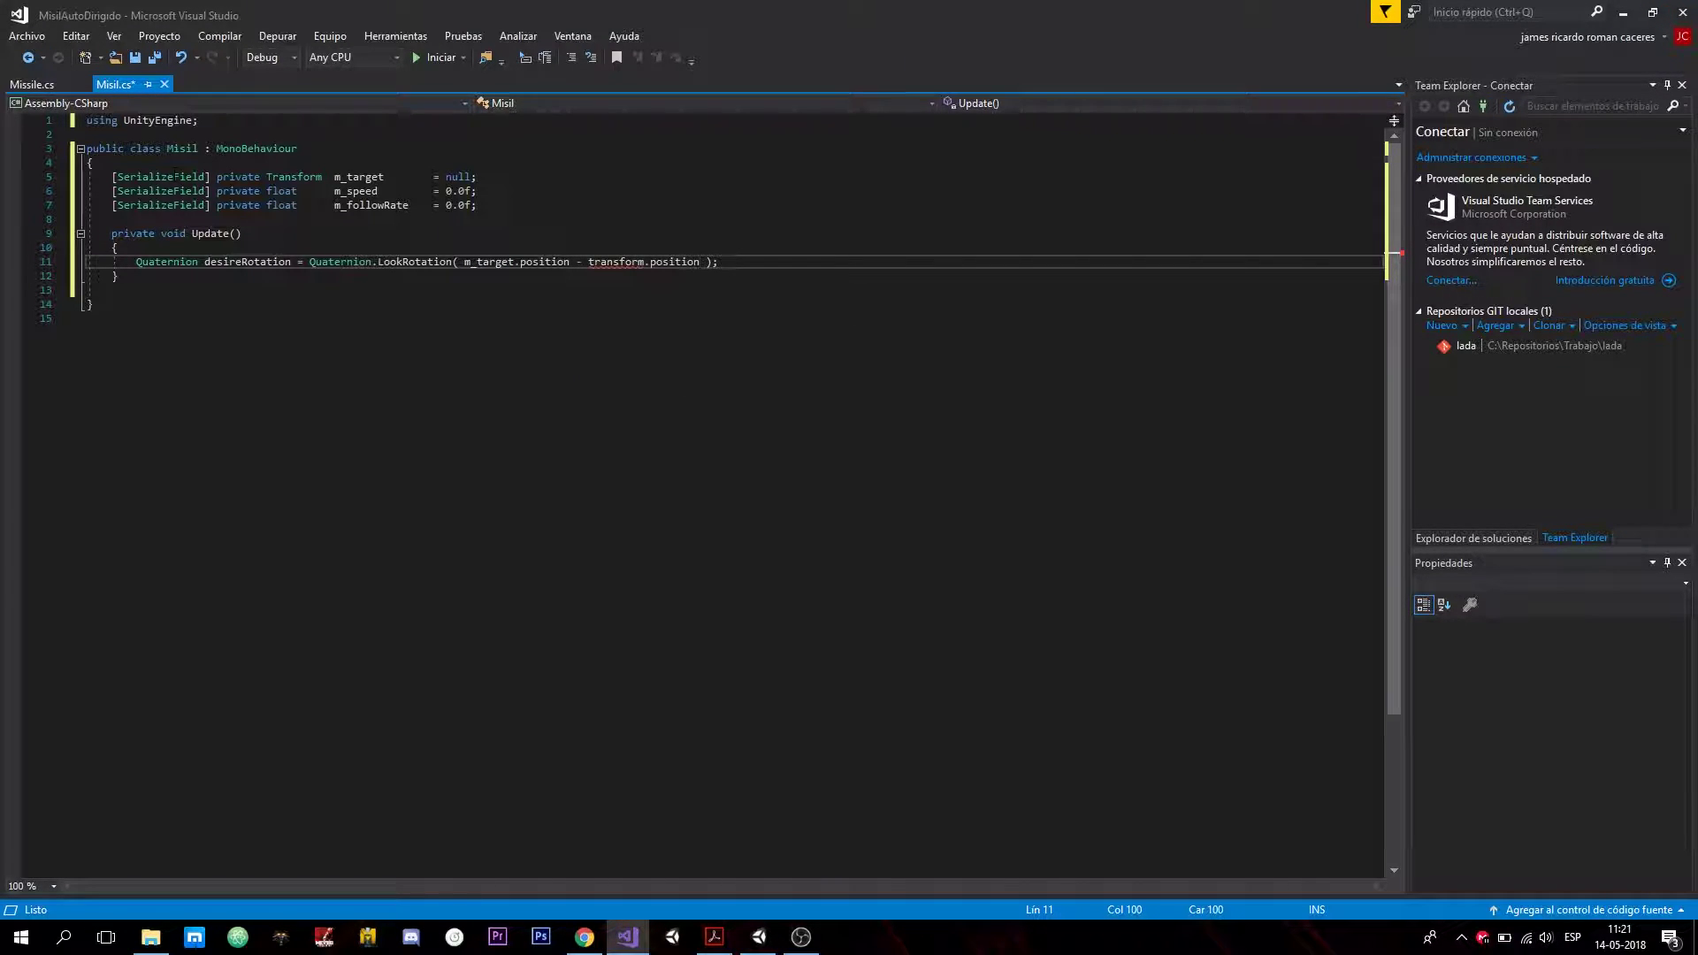
{"action": "left_click", "coordinate": [688, 262]}
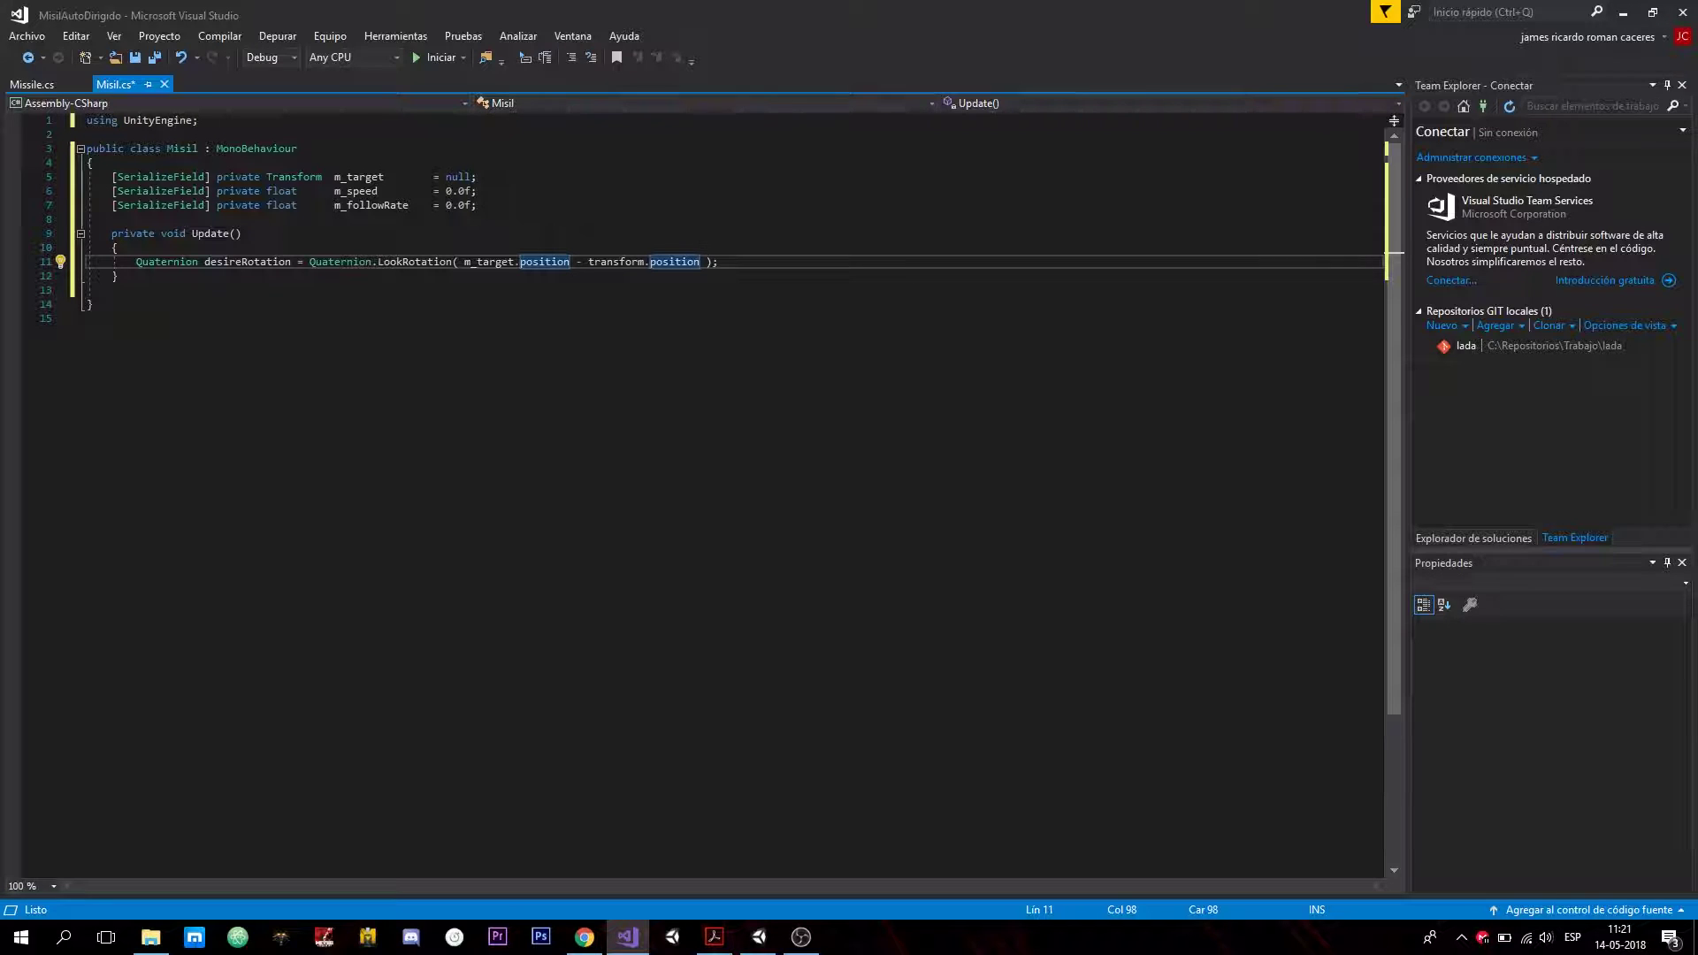
{"action": "left_click", "coordinate": [766, 264]}
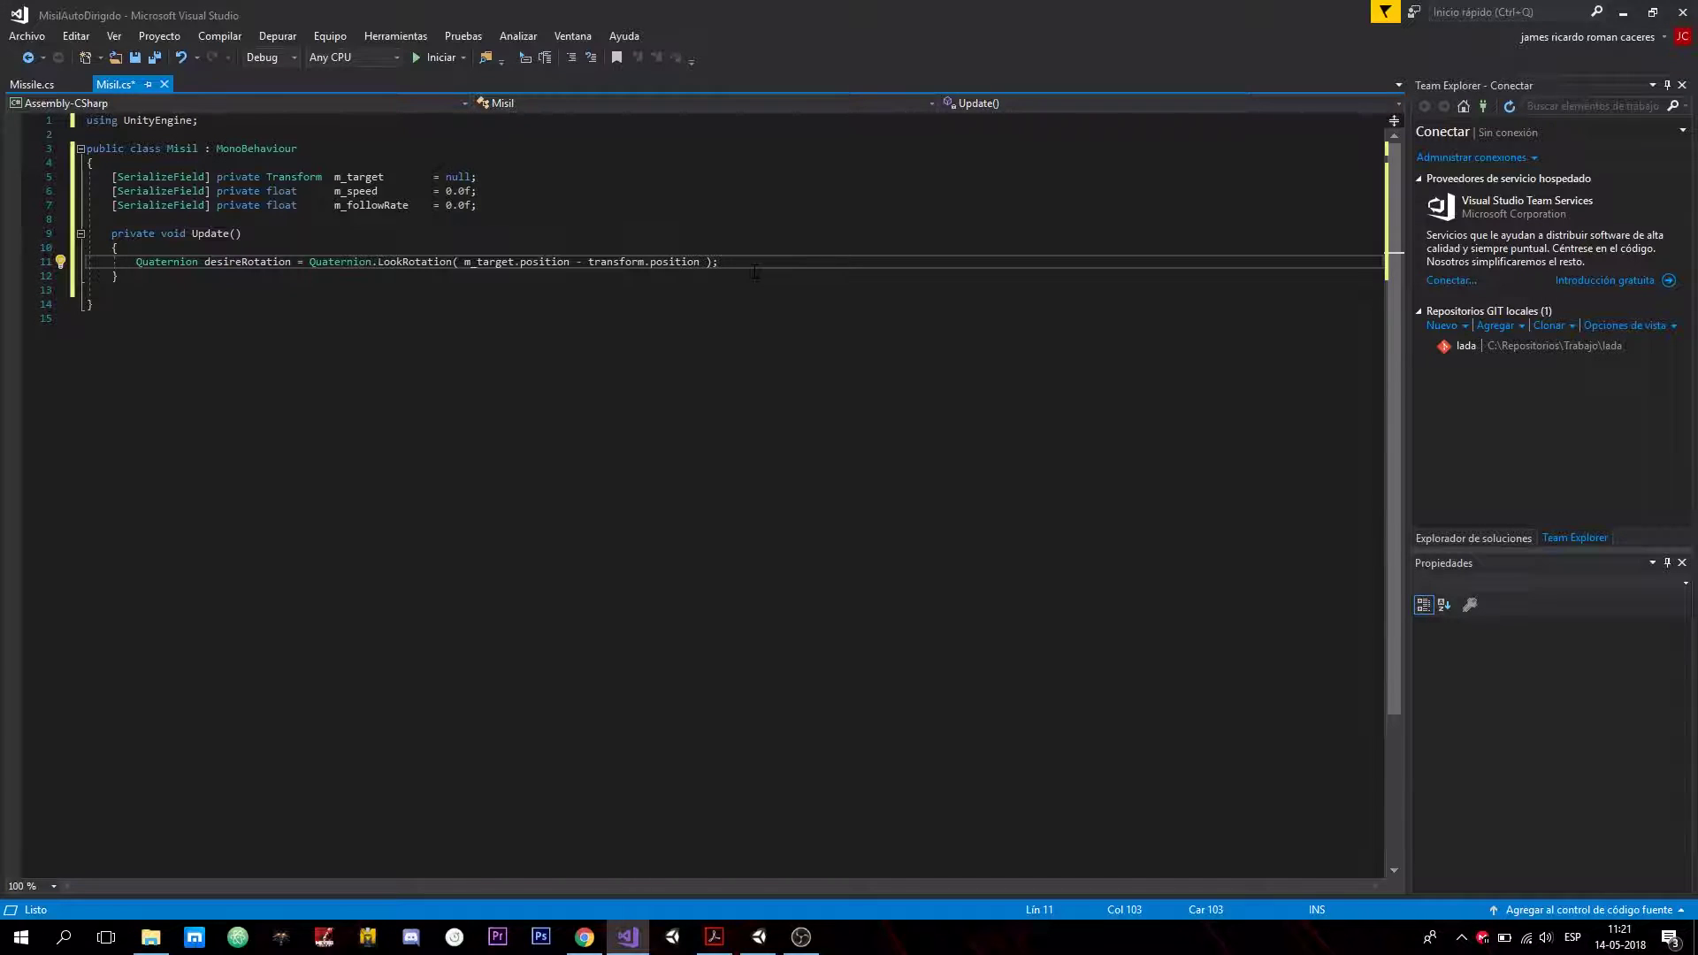
Start line 12 with transform.rotation = Quaternion.Slerp.
{"action": "key", "text": "Return"}
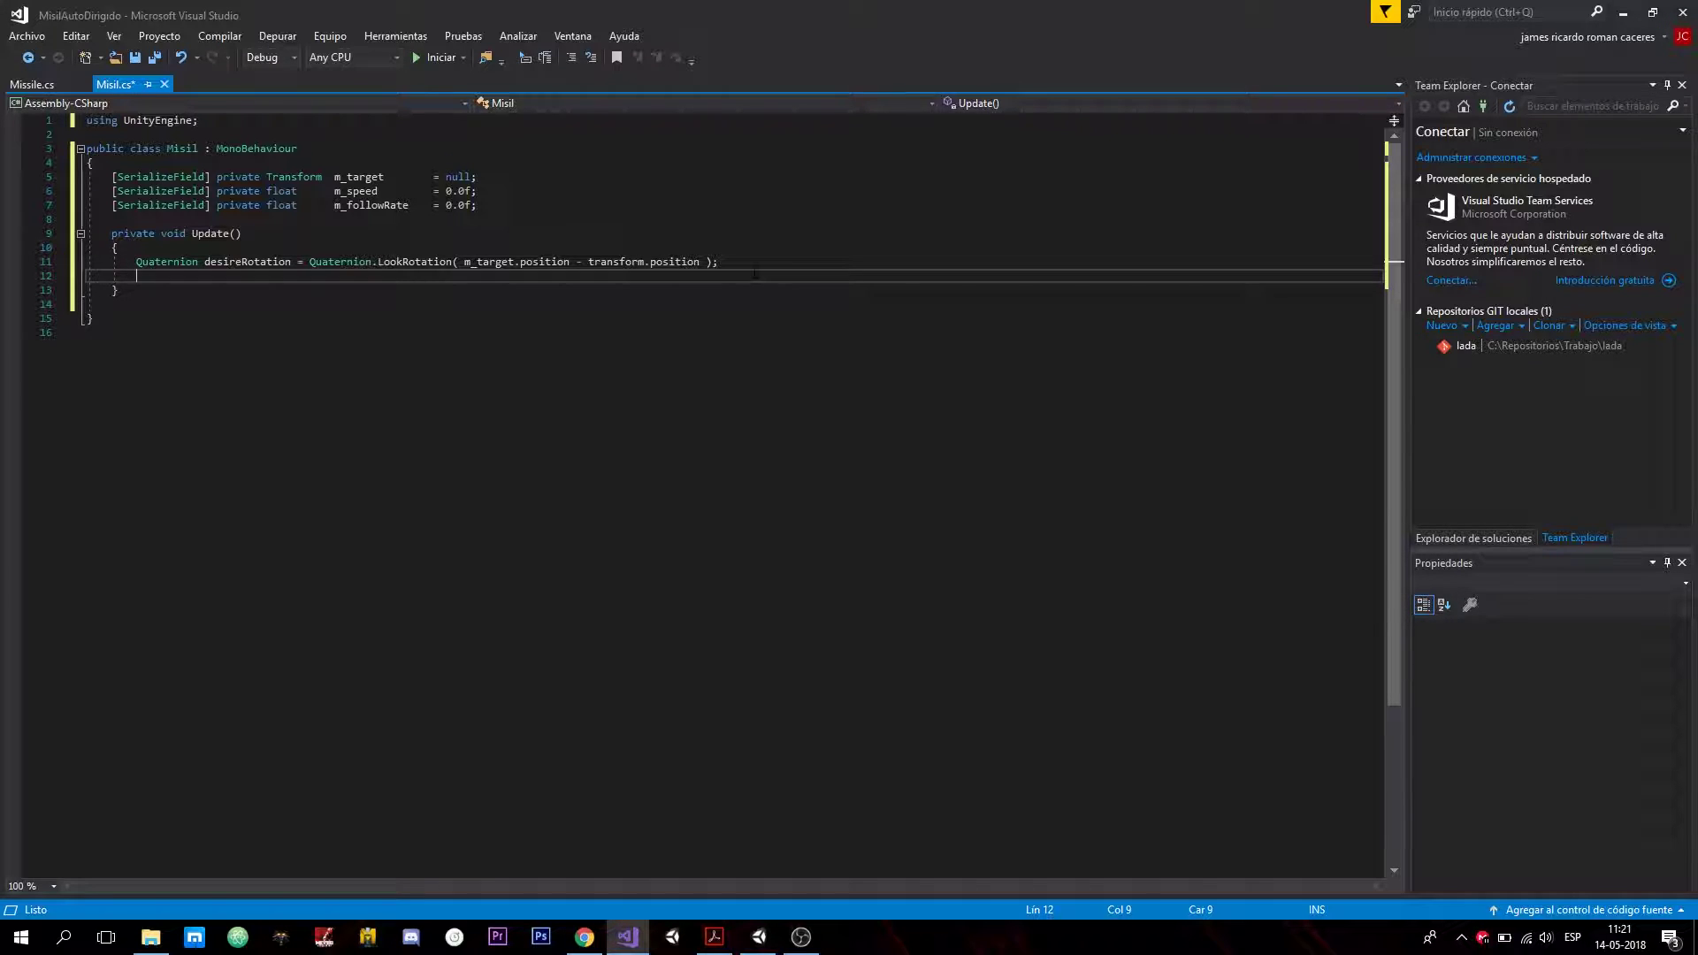
{"action": "type", "text": "transform"}
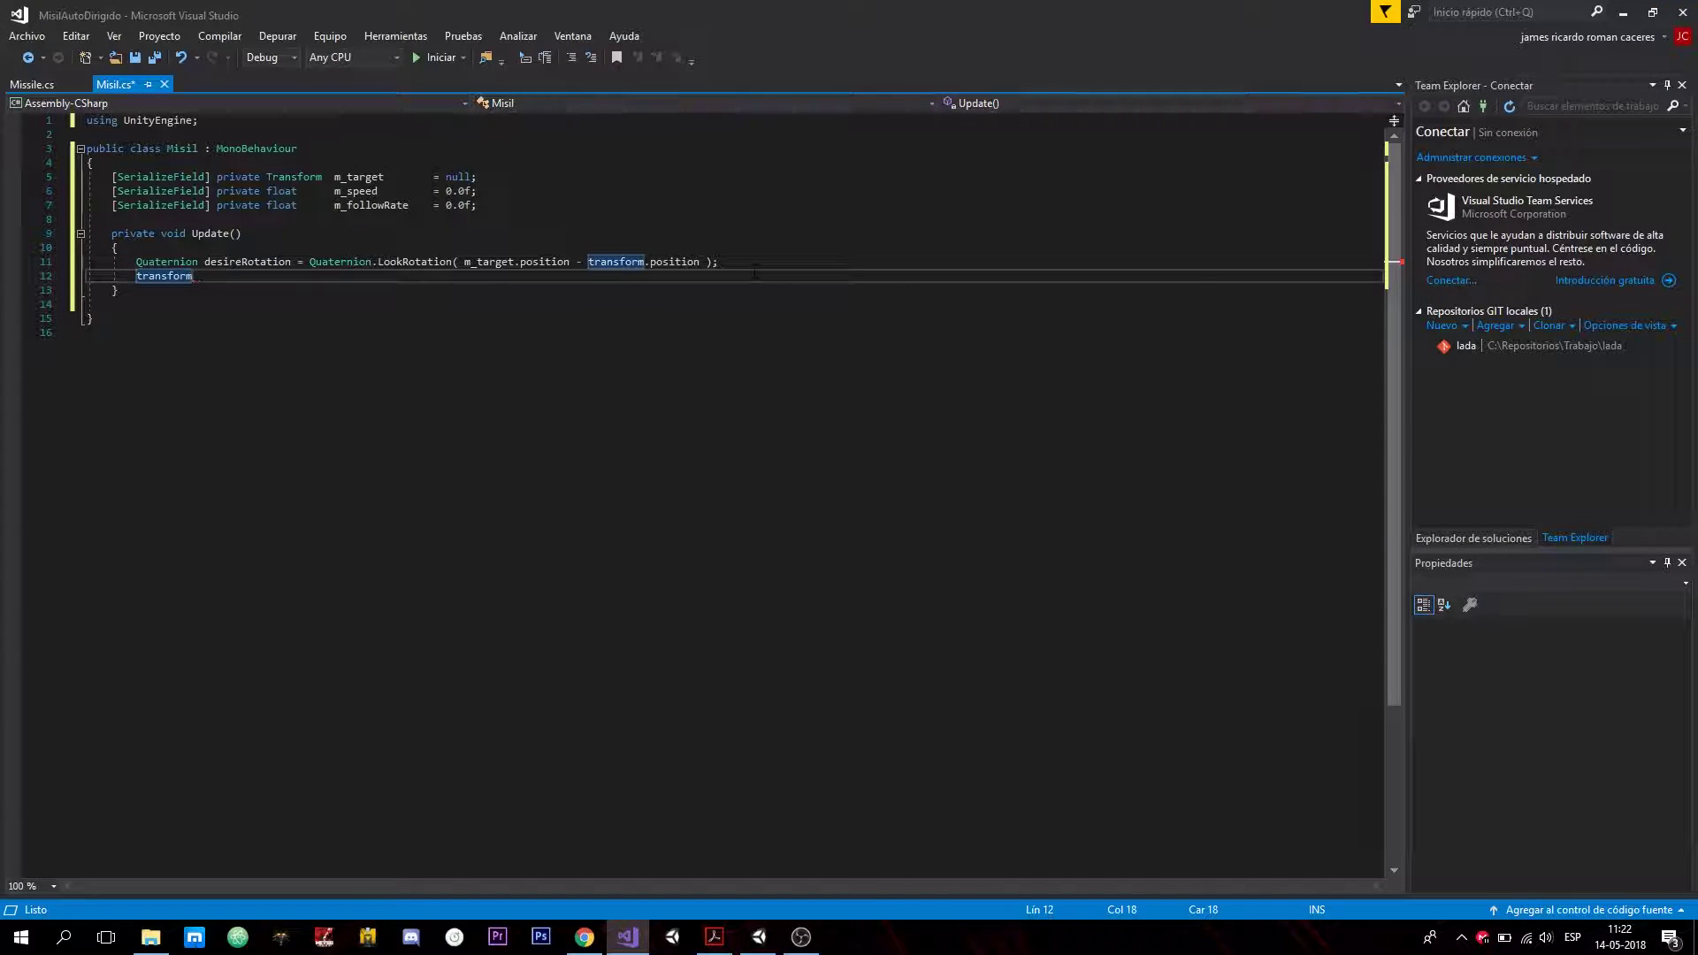
{"action": "type", "text": ".ro"}
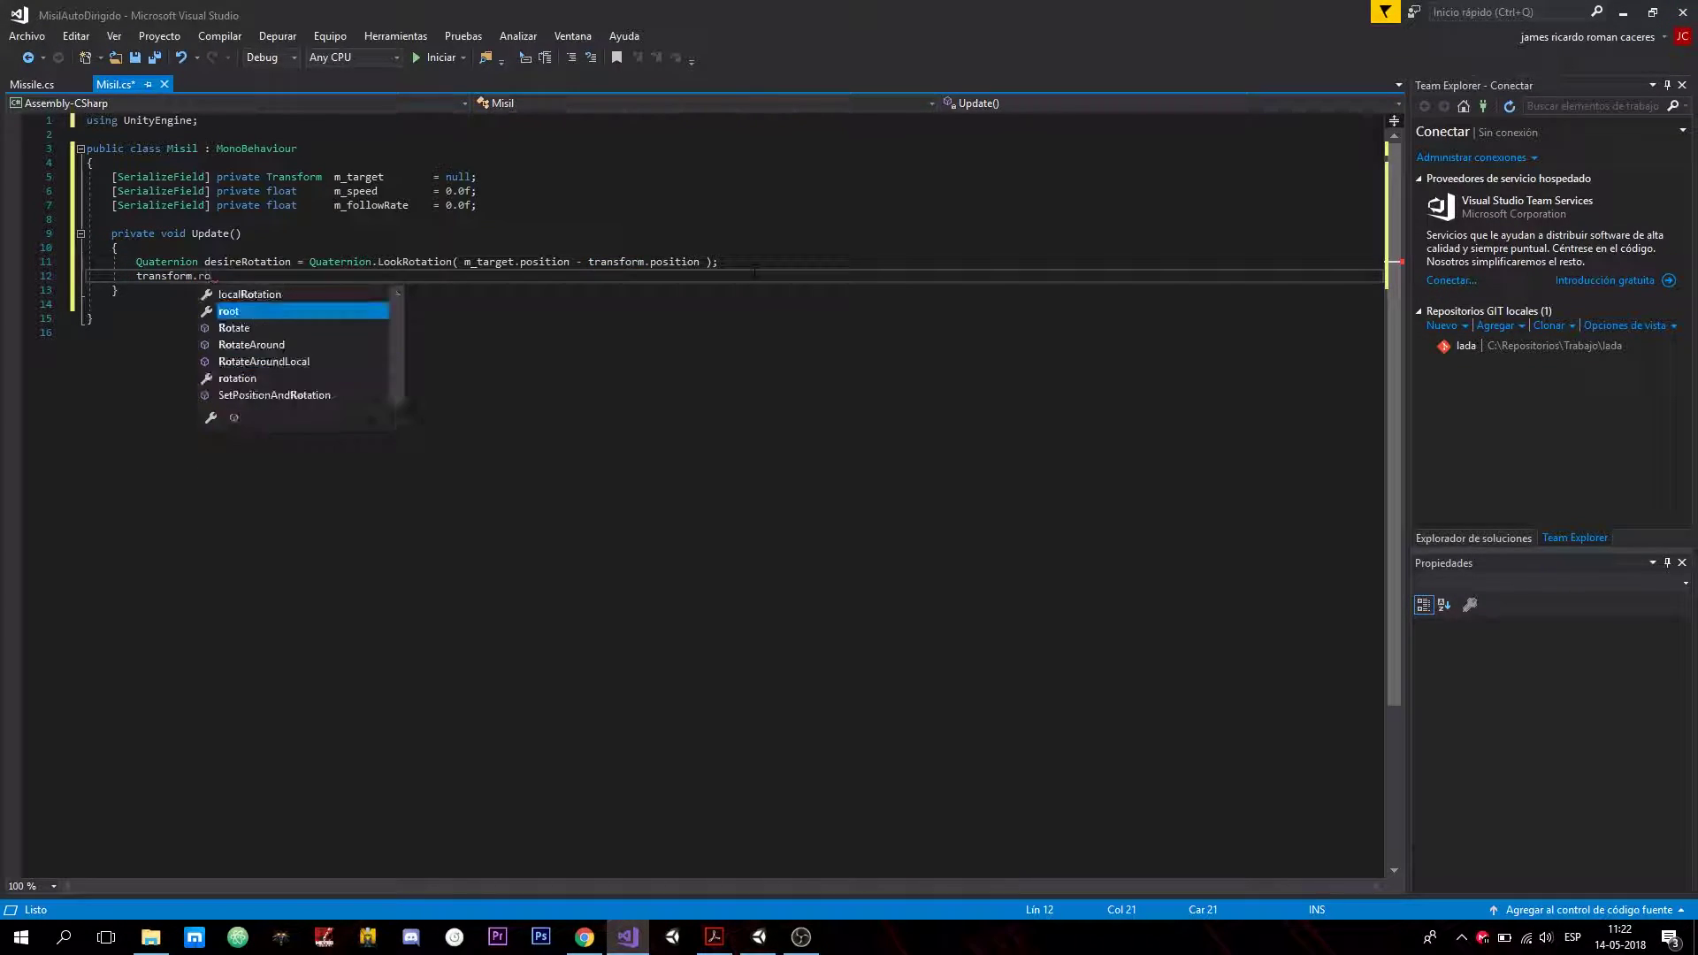
{"action": "type", "text": "ta"}
{"action": "key", "text": "Tab"}
{"action": "type", "text": "= "}
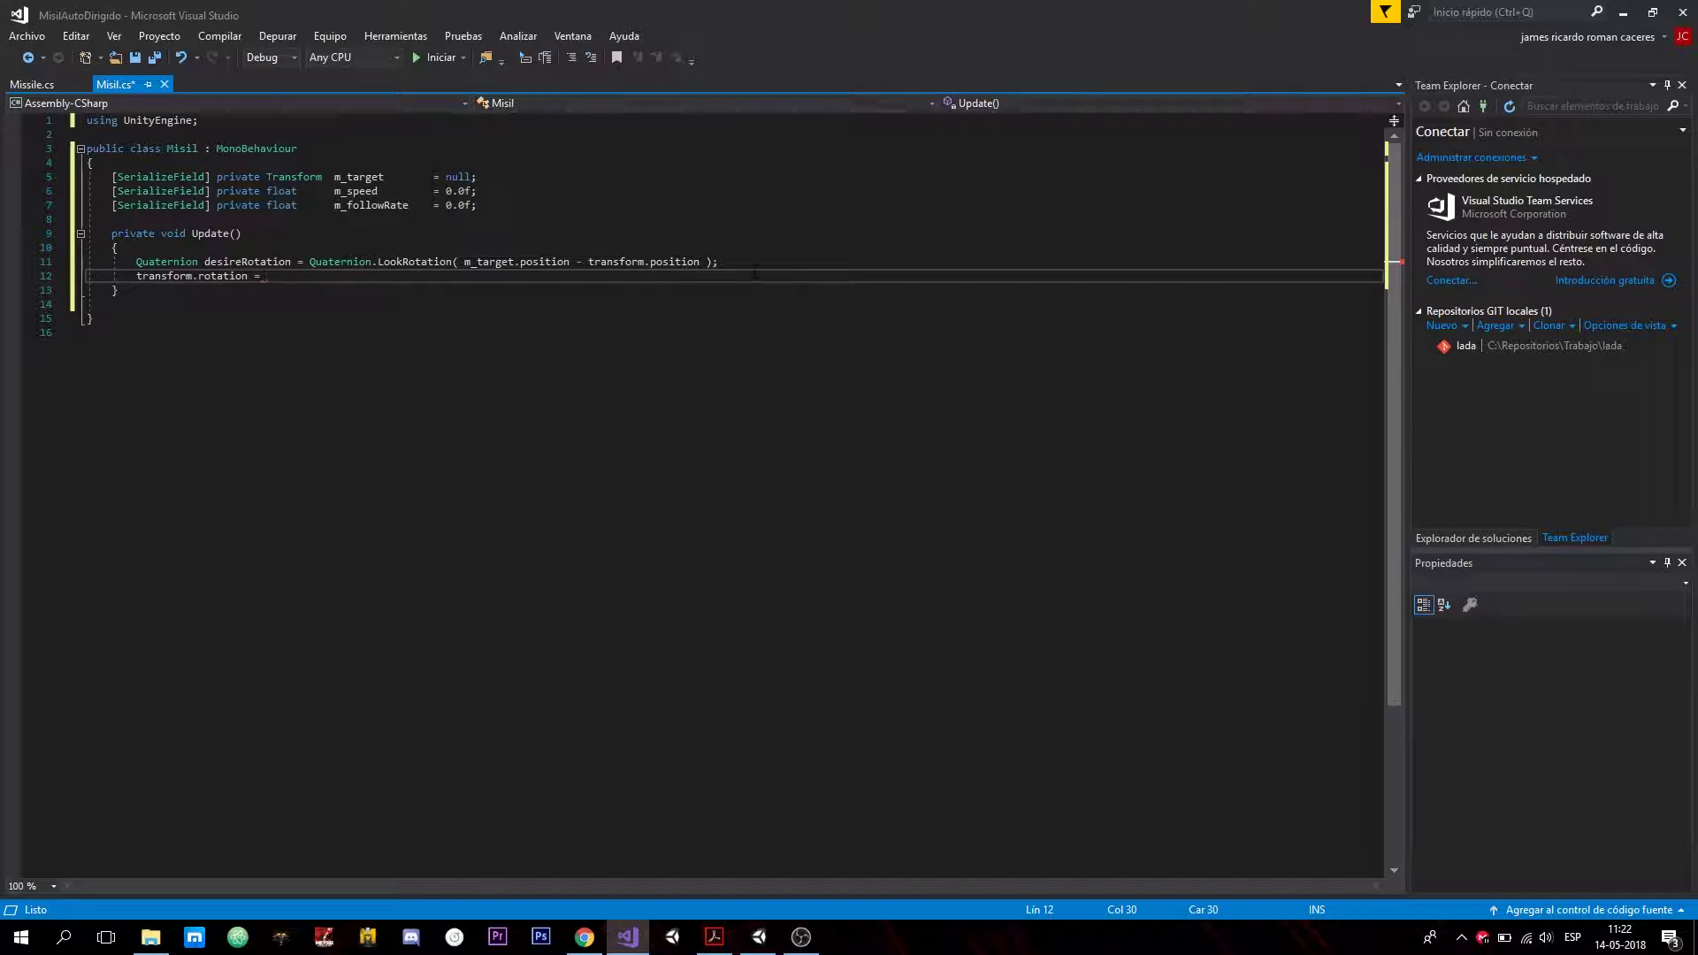
{"action": "type", "text": "Qua"}
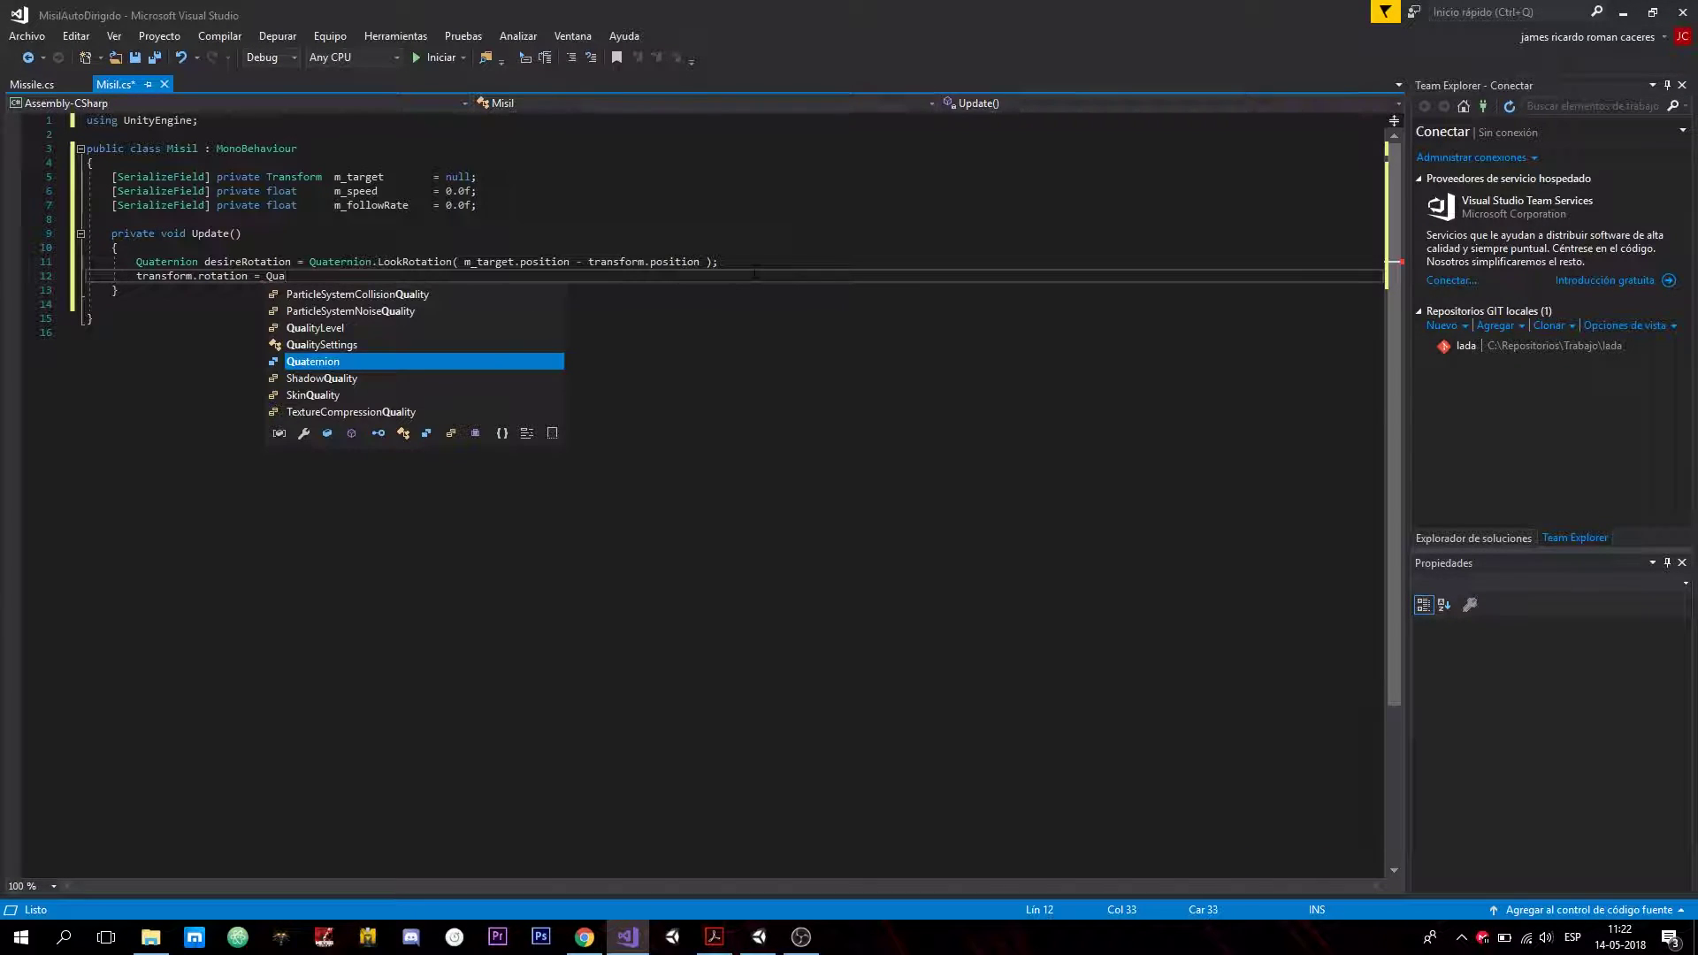
{"action": "type", "text": "ternion.sl"}
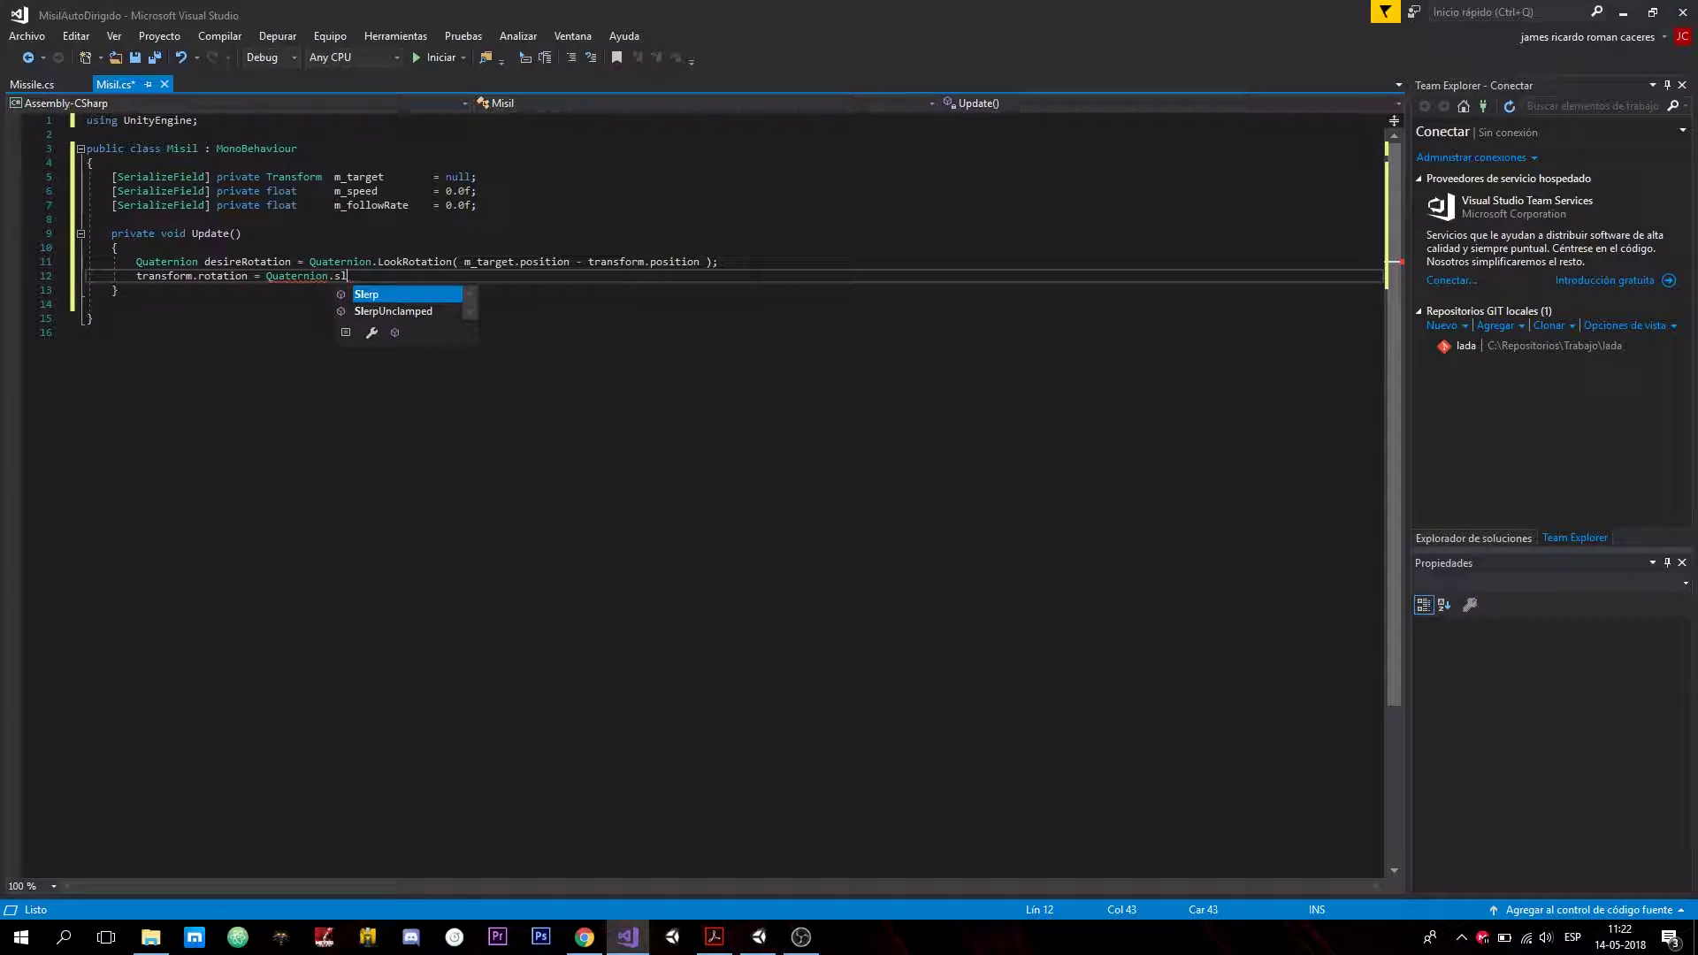
{"action": "key", "text": "Tab"}
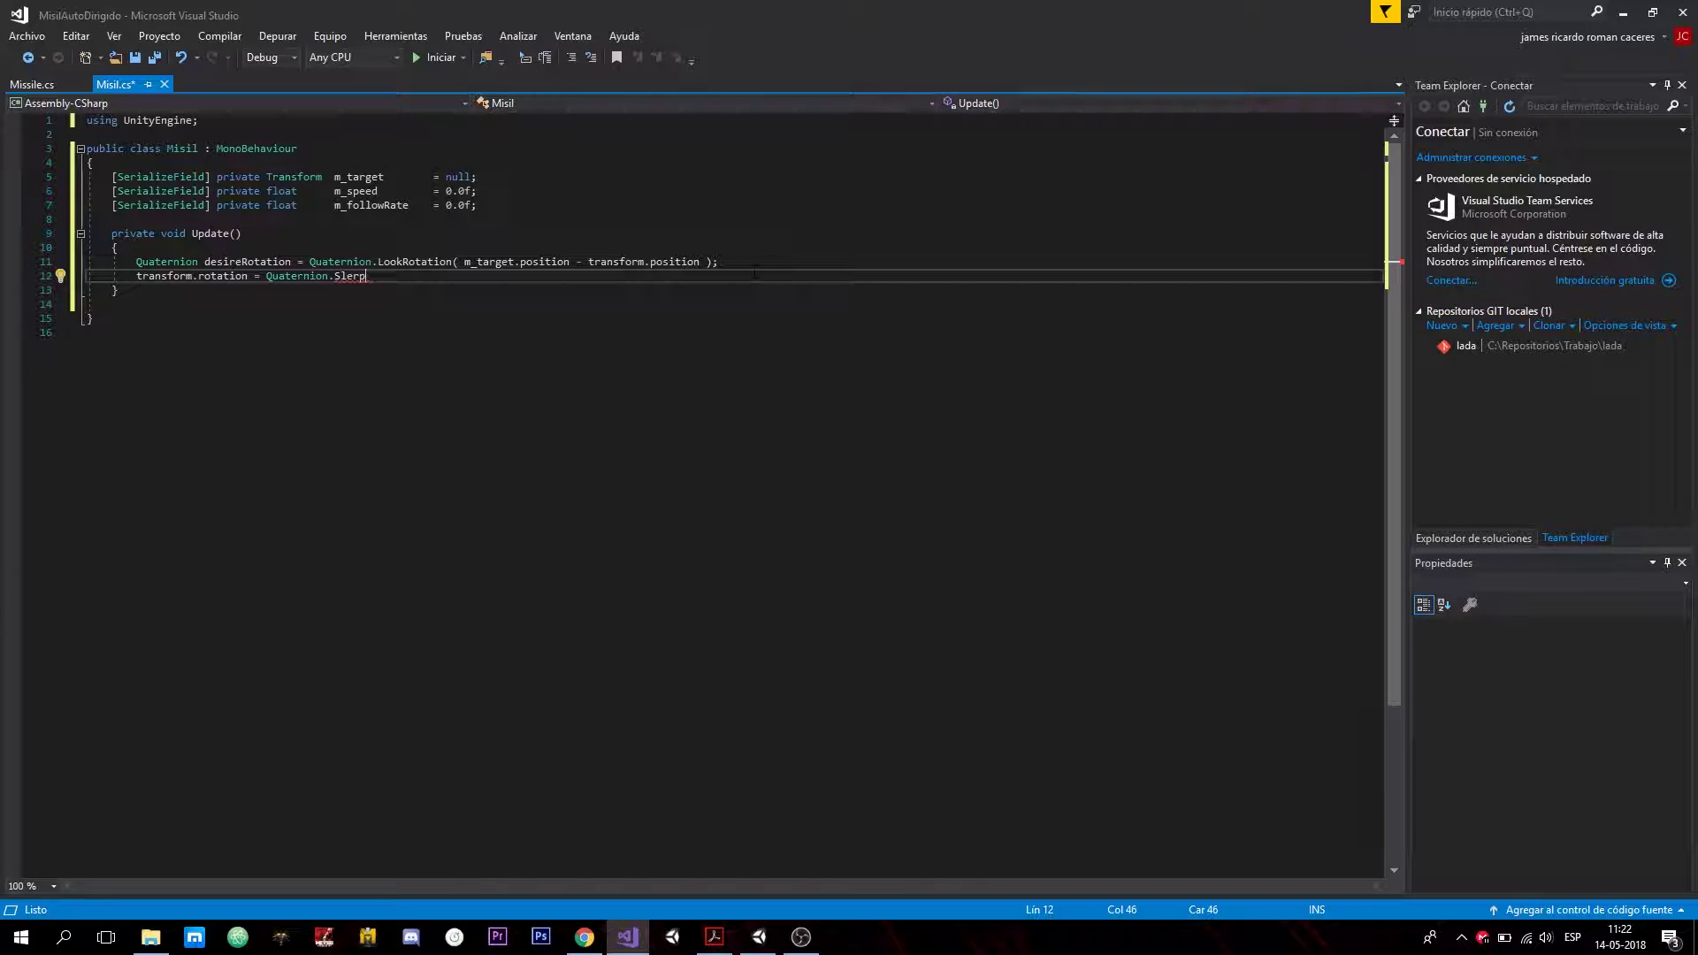
{"action": "key", "text": "Return"}
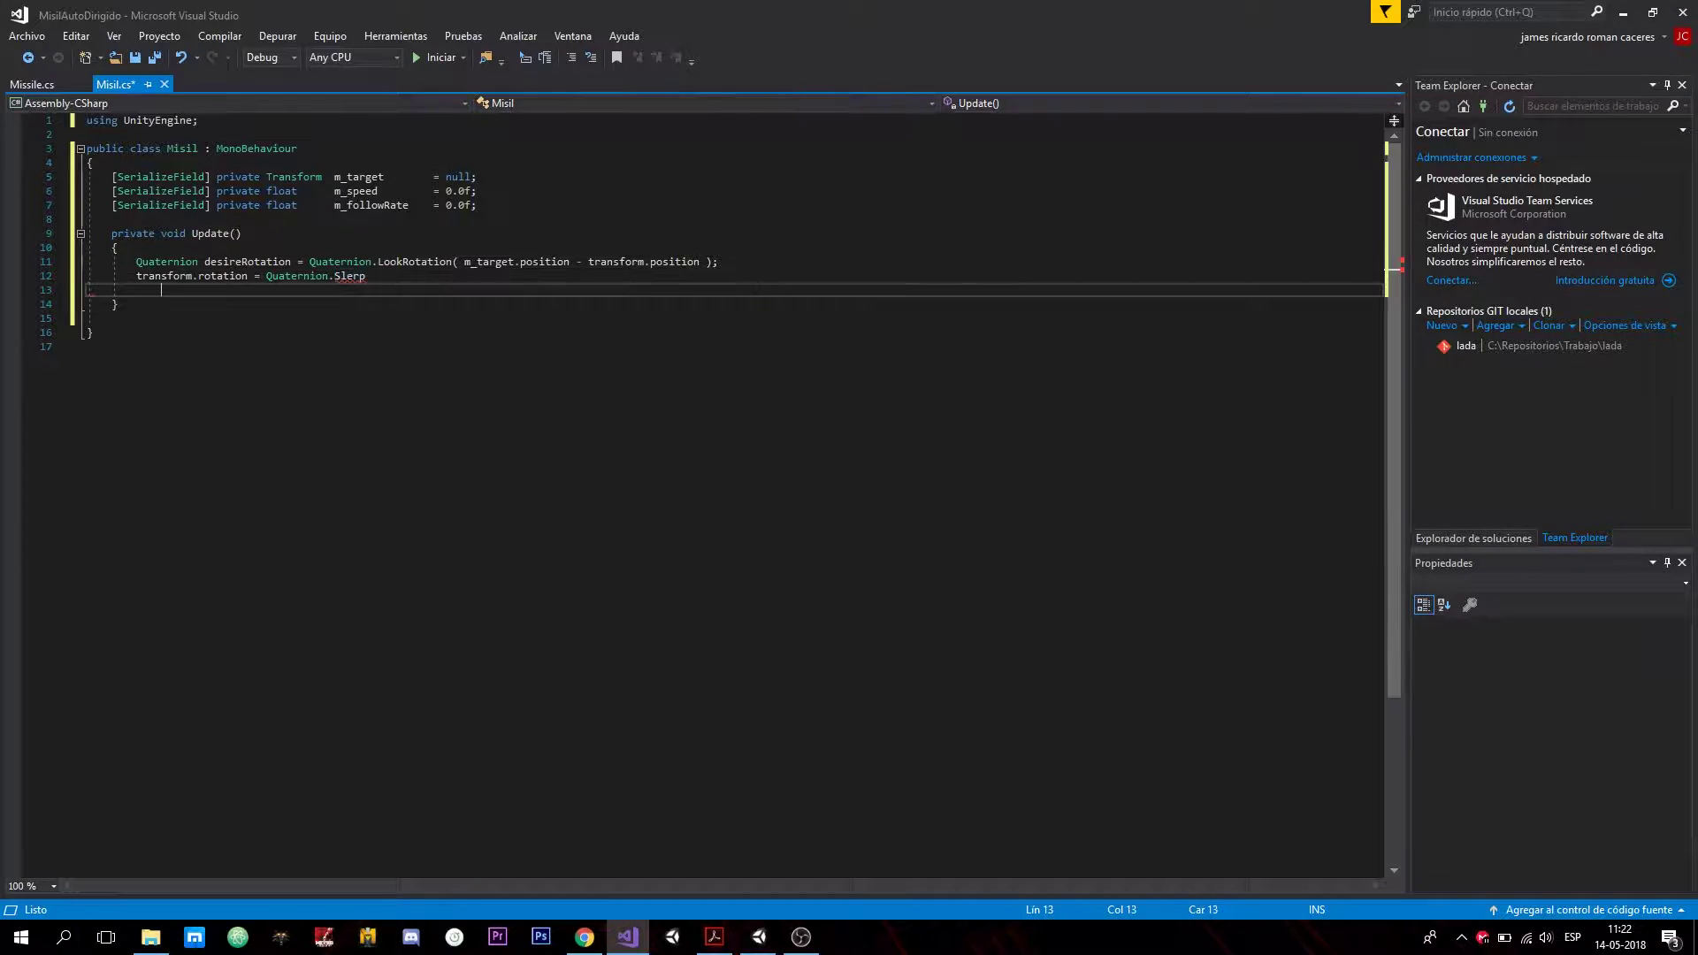
{"action": "type", "text": "vequa"}
{"action": "key", "text": "BackSpace"}
{"action": "key", "text": "BackSpace"}
{"action": "key", "text": "BackSpace"}
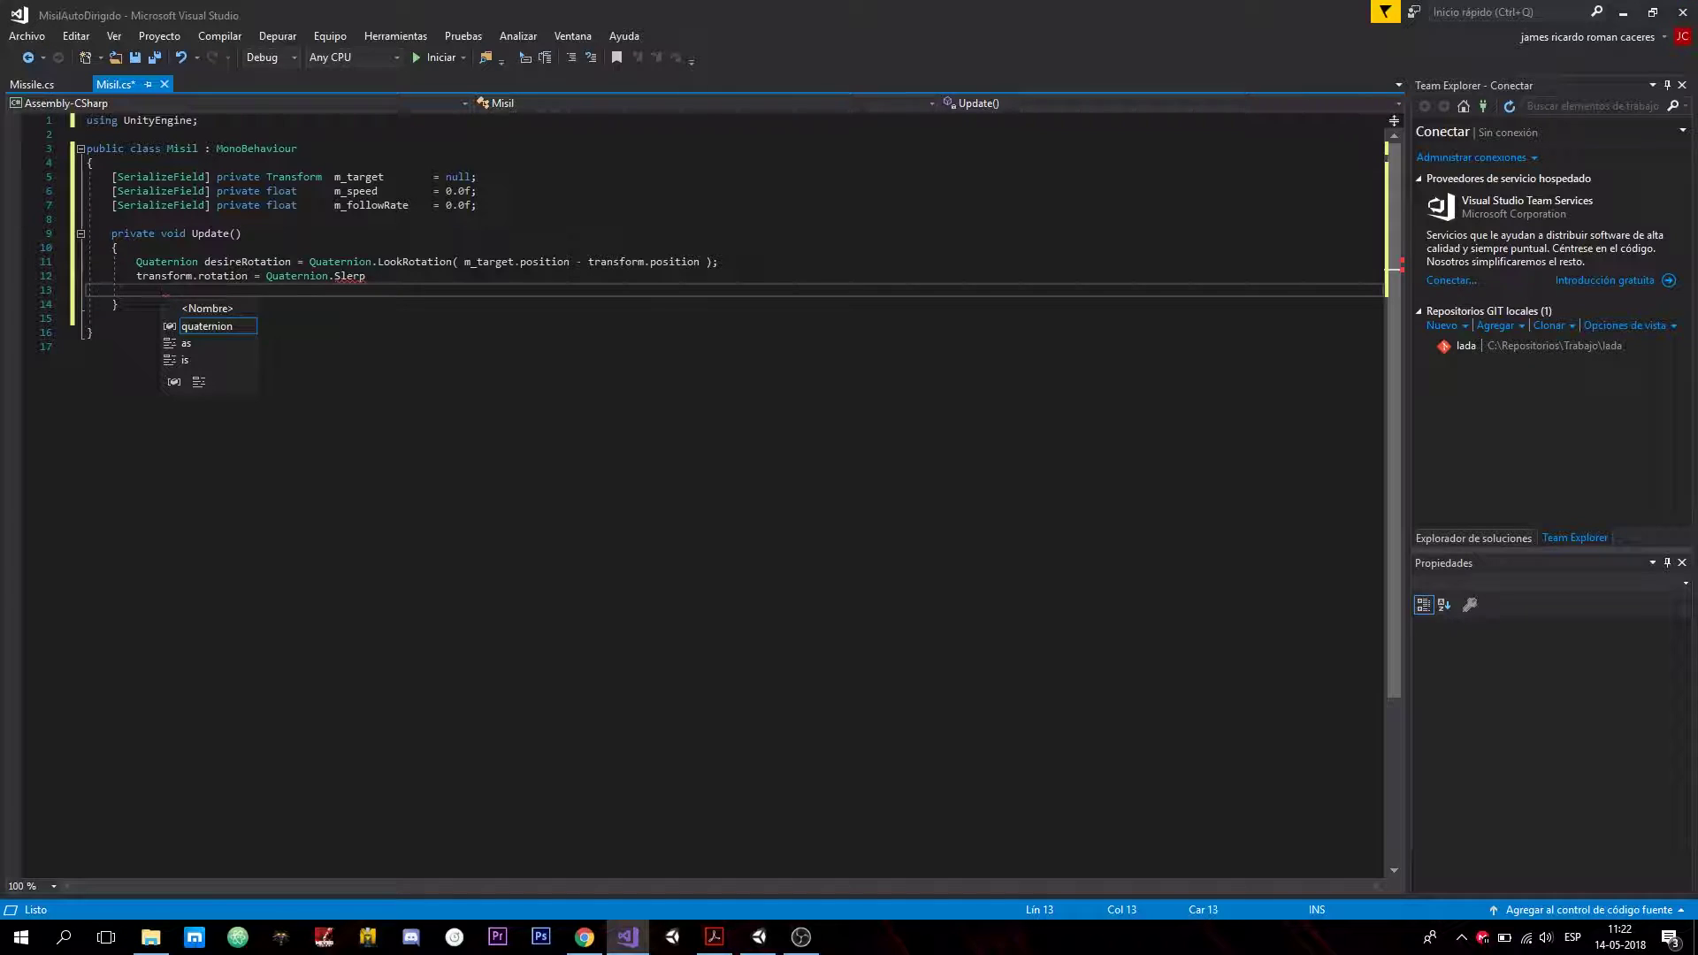
{"action": "left_click", "coordinate": [465, 262]}
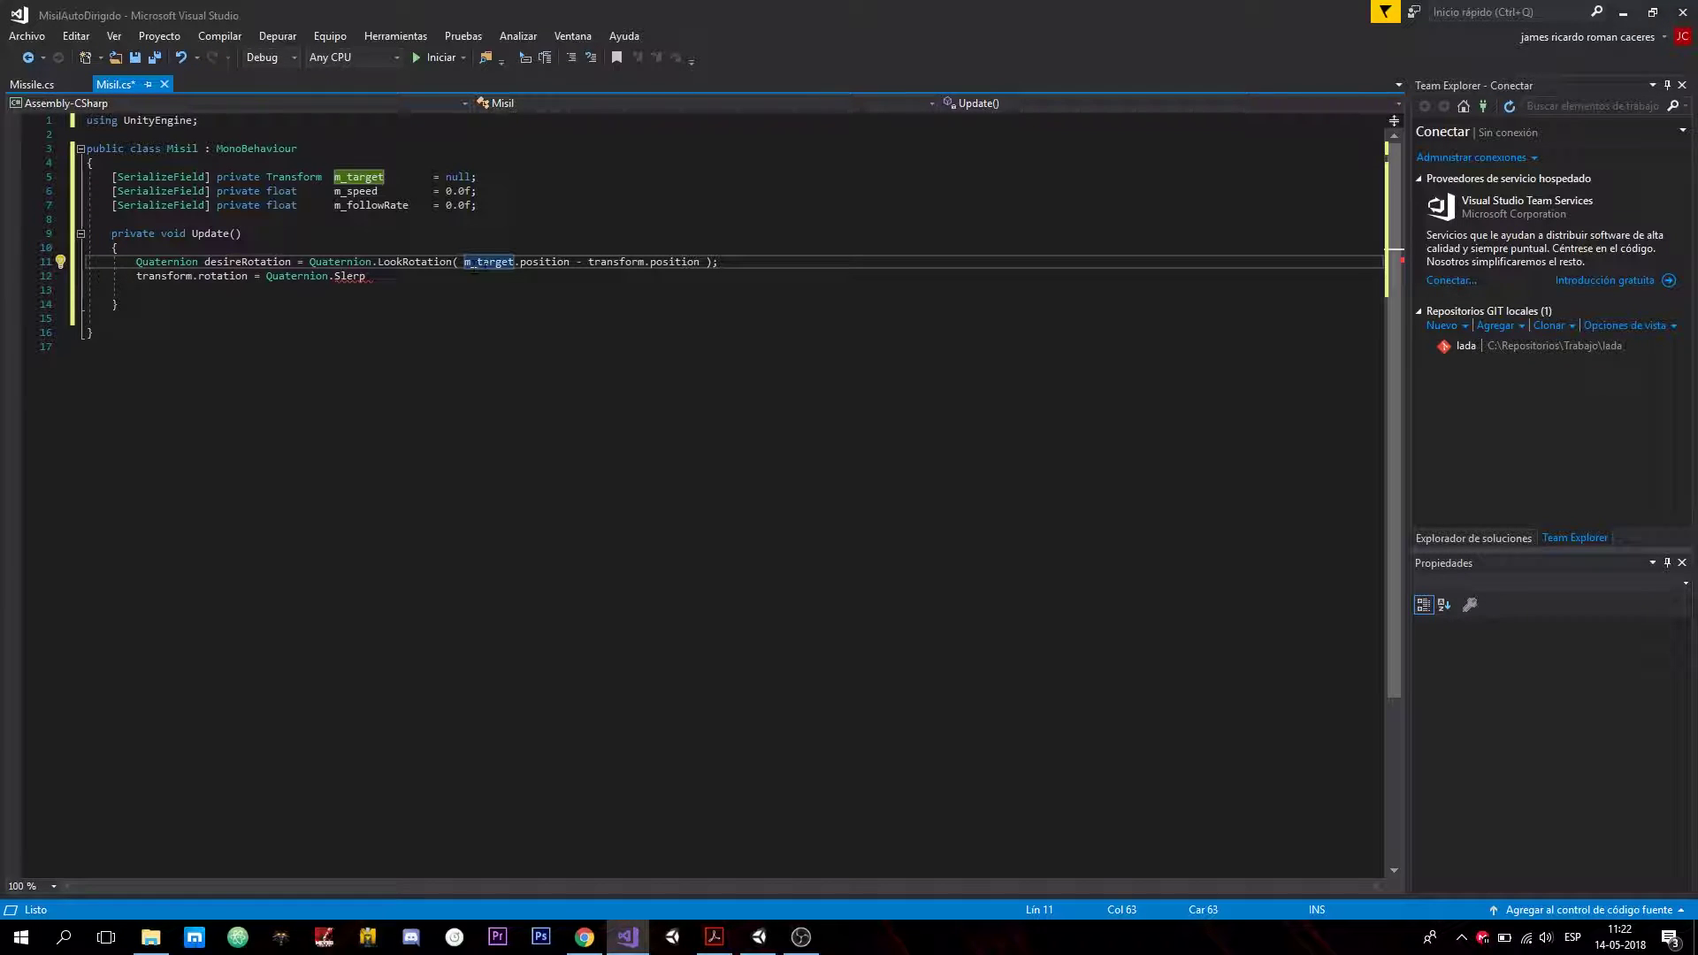
{"action": "left_click", "coordinate": [447, 276]}
Give Slerp the arguments transform.rotation, desireRotation and m_followRate * Time.deltaTime.
{"action": "type", "text": "()"}
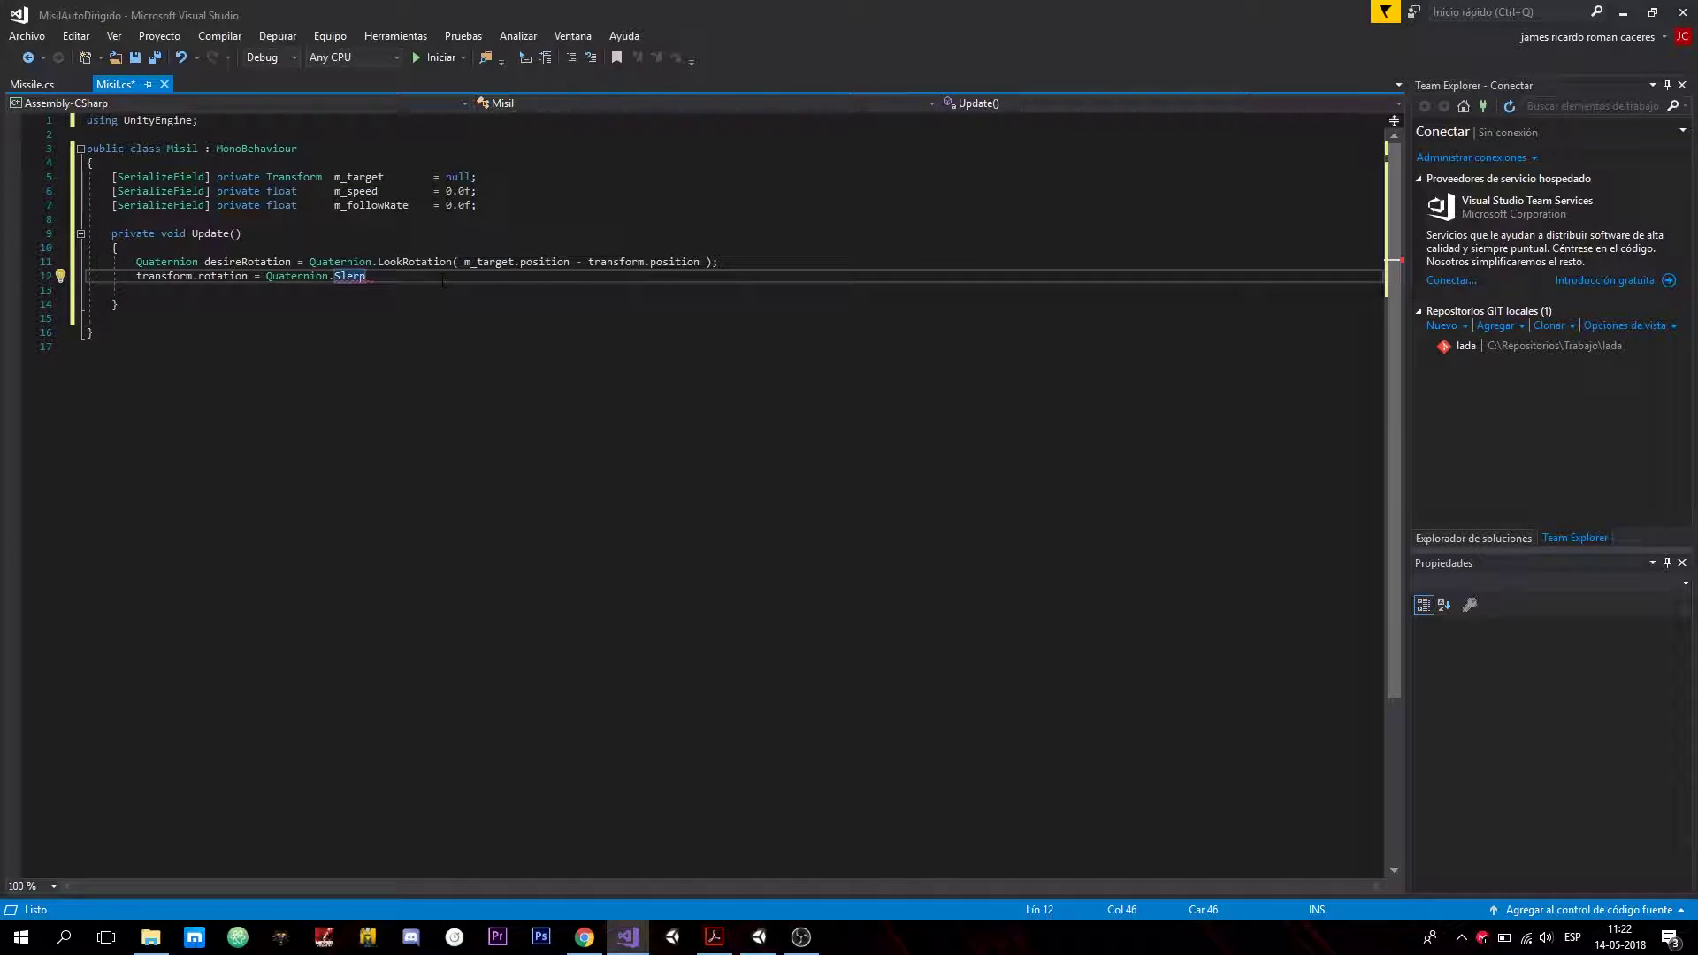
{"action": "type", "text": ";"}
{"action": "type", "text": "transform"}
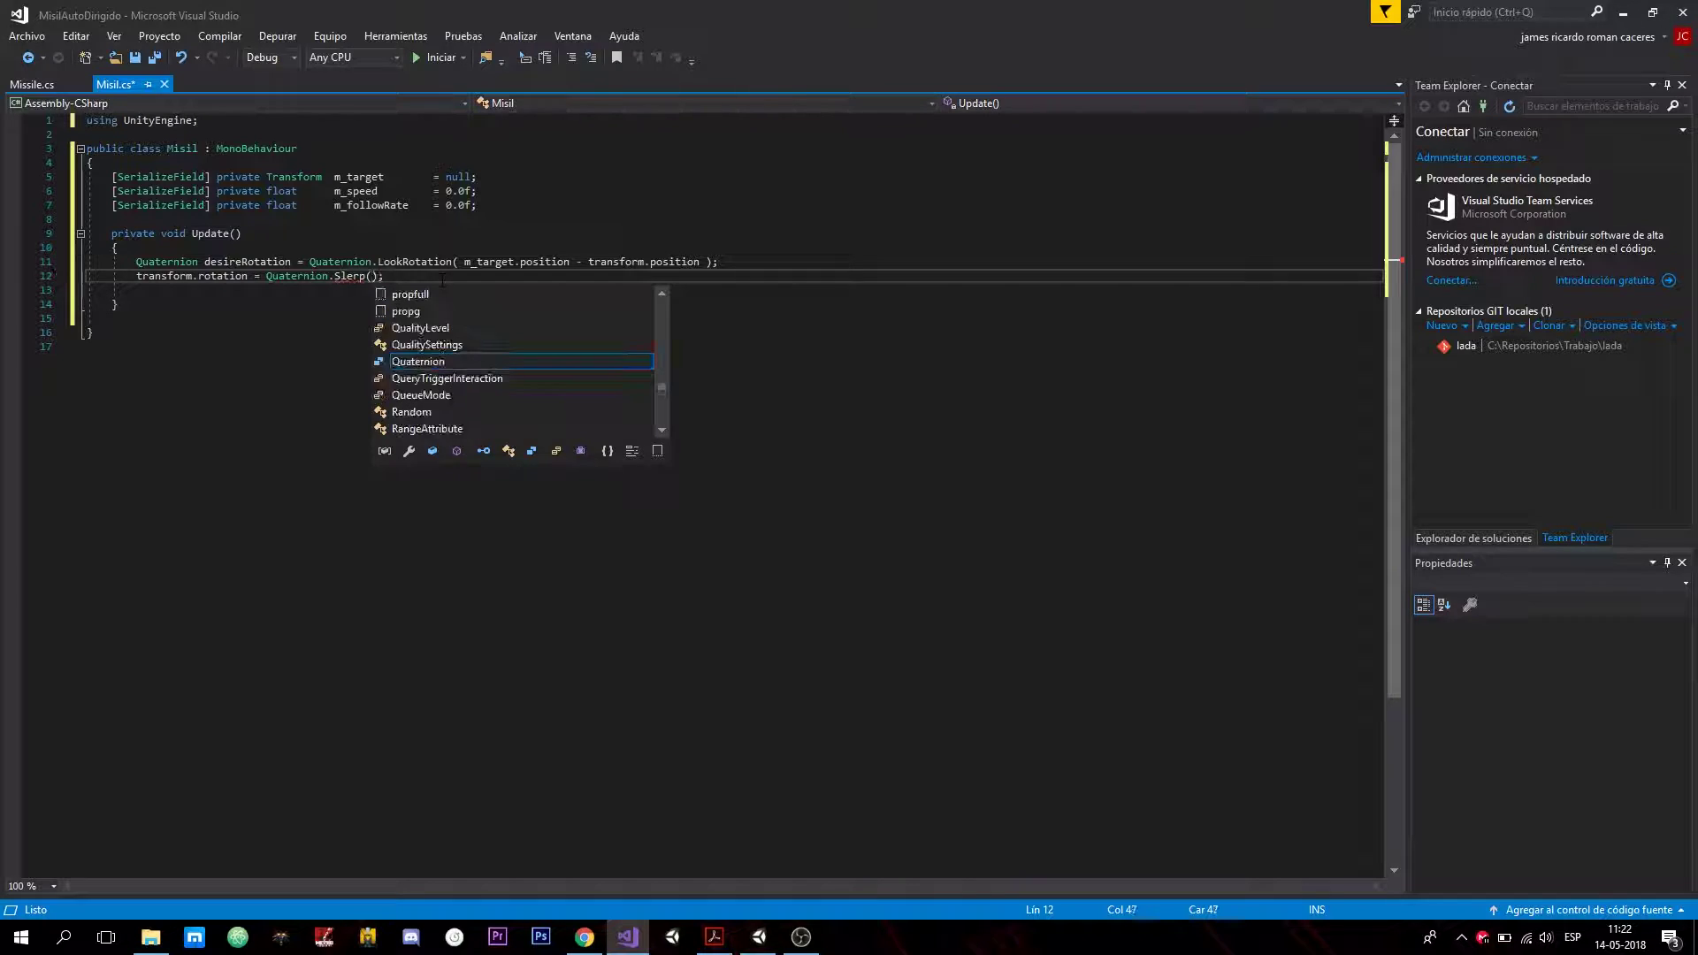
{"action": "type", "text": "."}
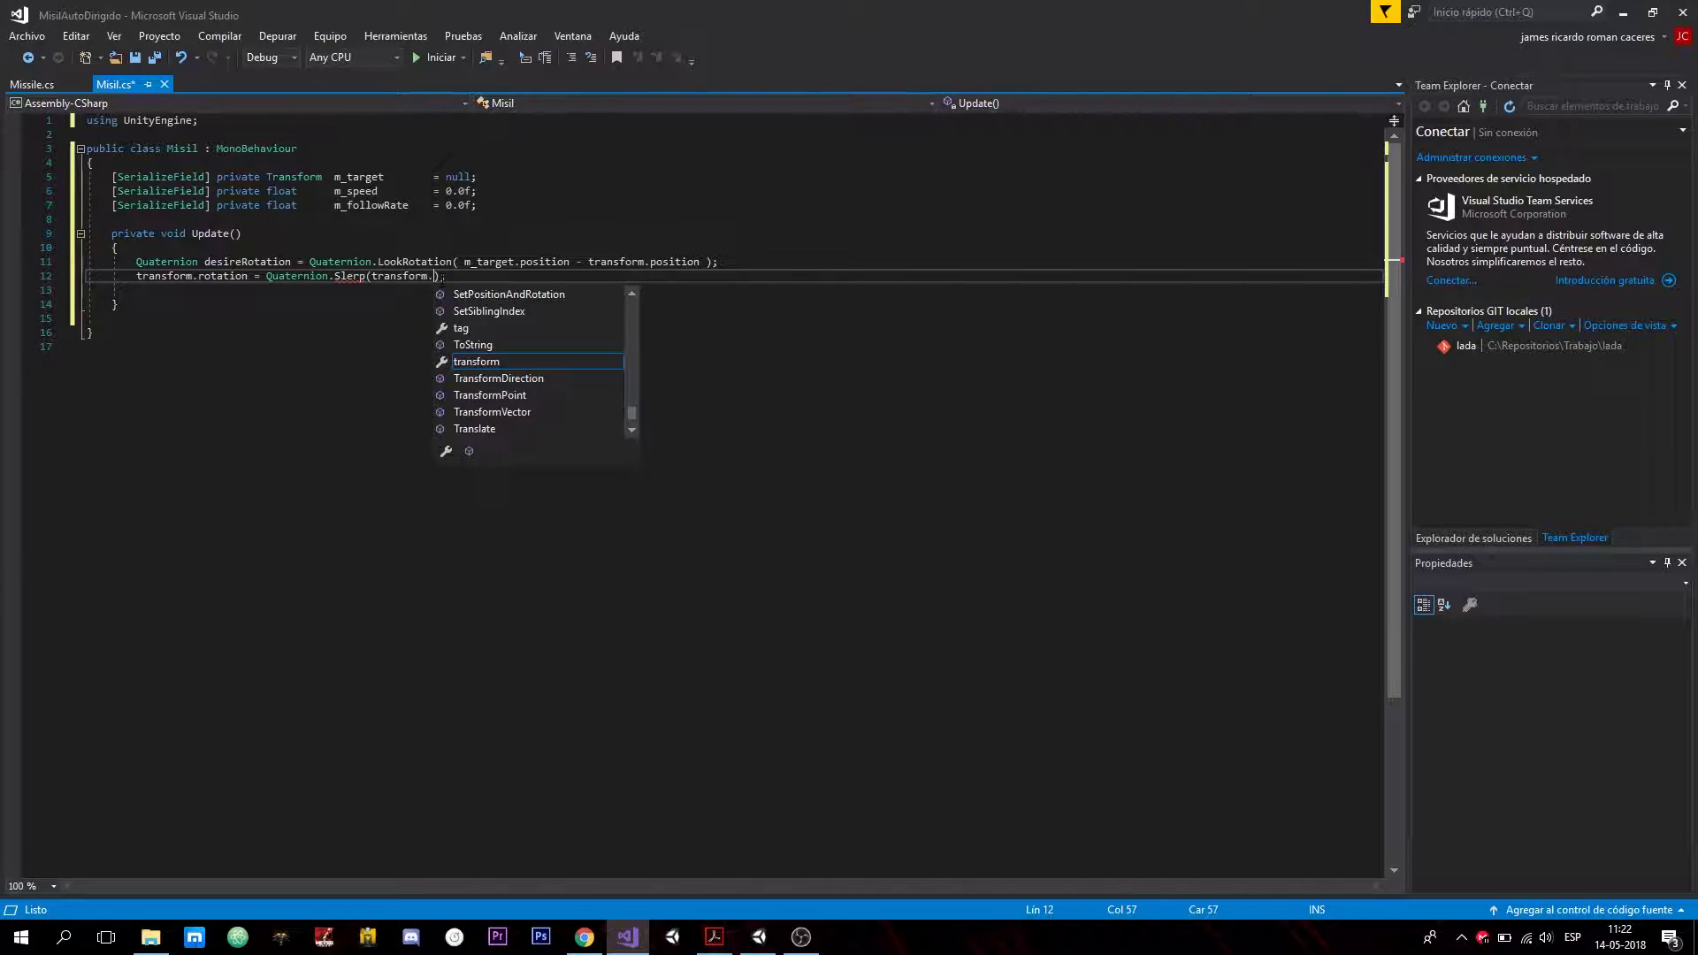
{"action": "type", "text": "rot , "}
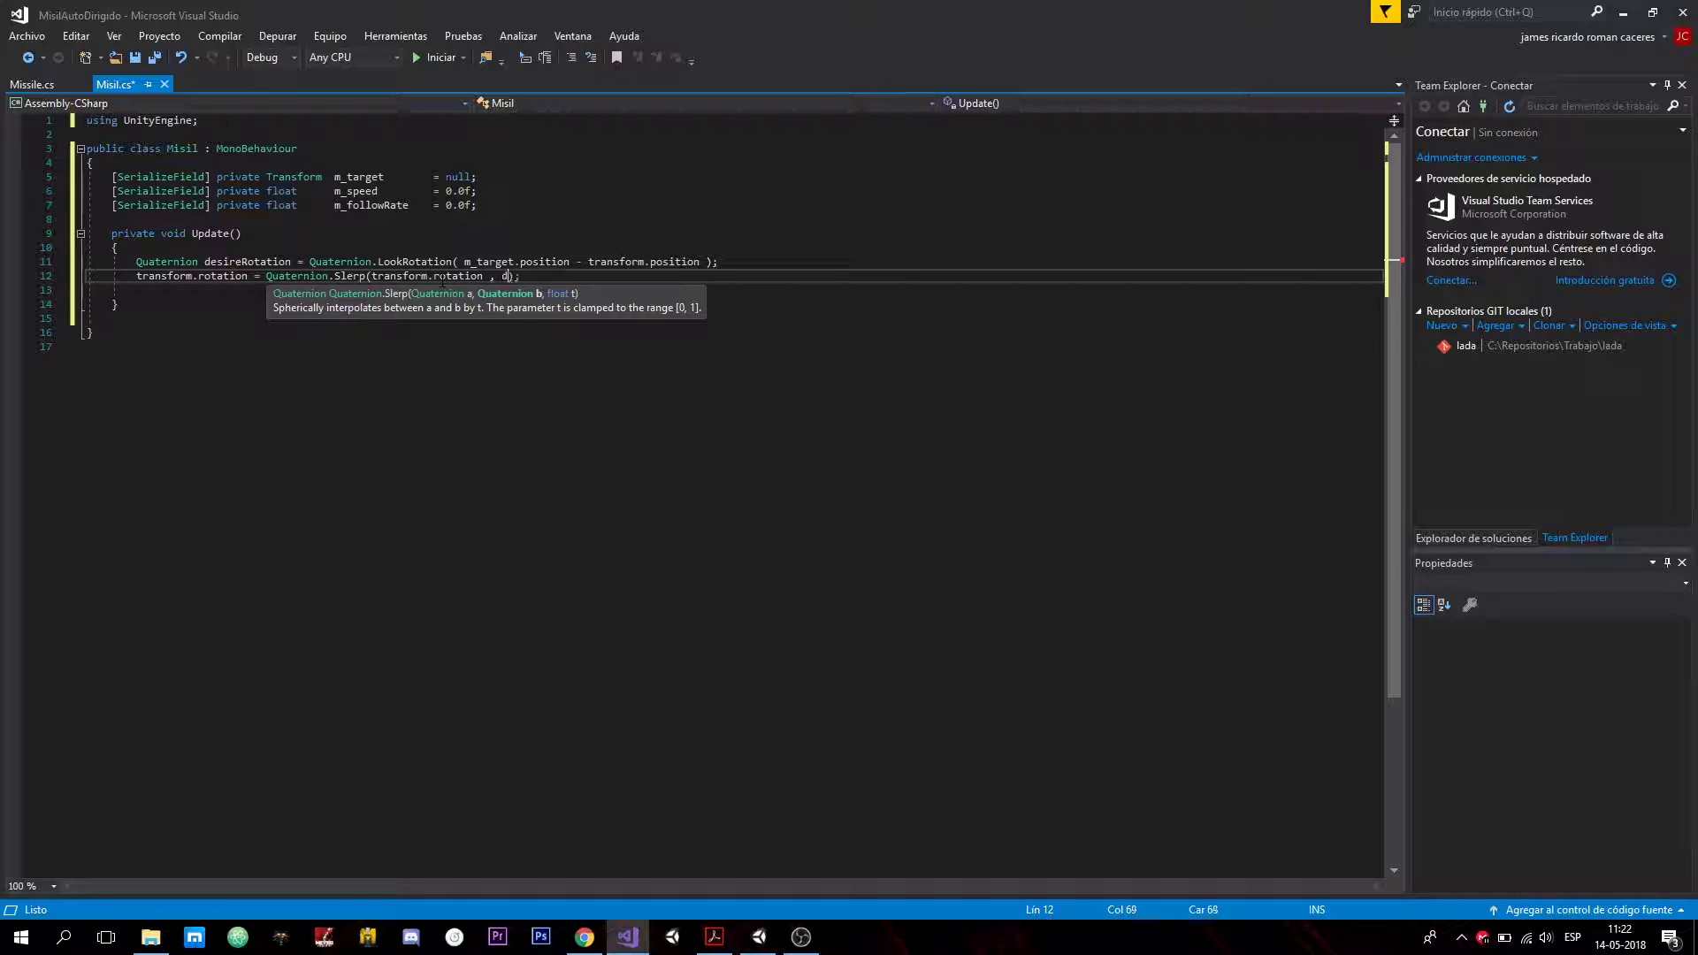
{"action": "type", "text": "desireRotation ,"}
{"action": "type", "text": "m_"}
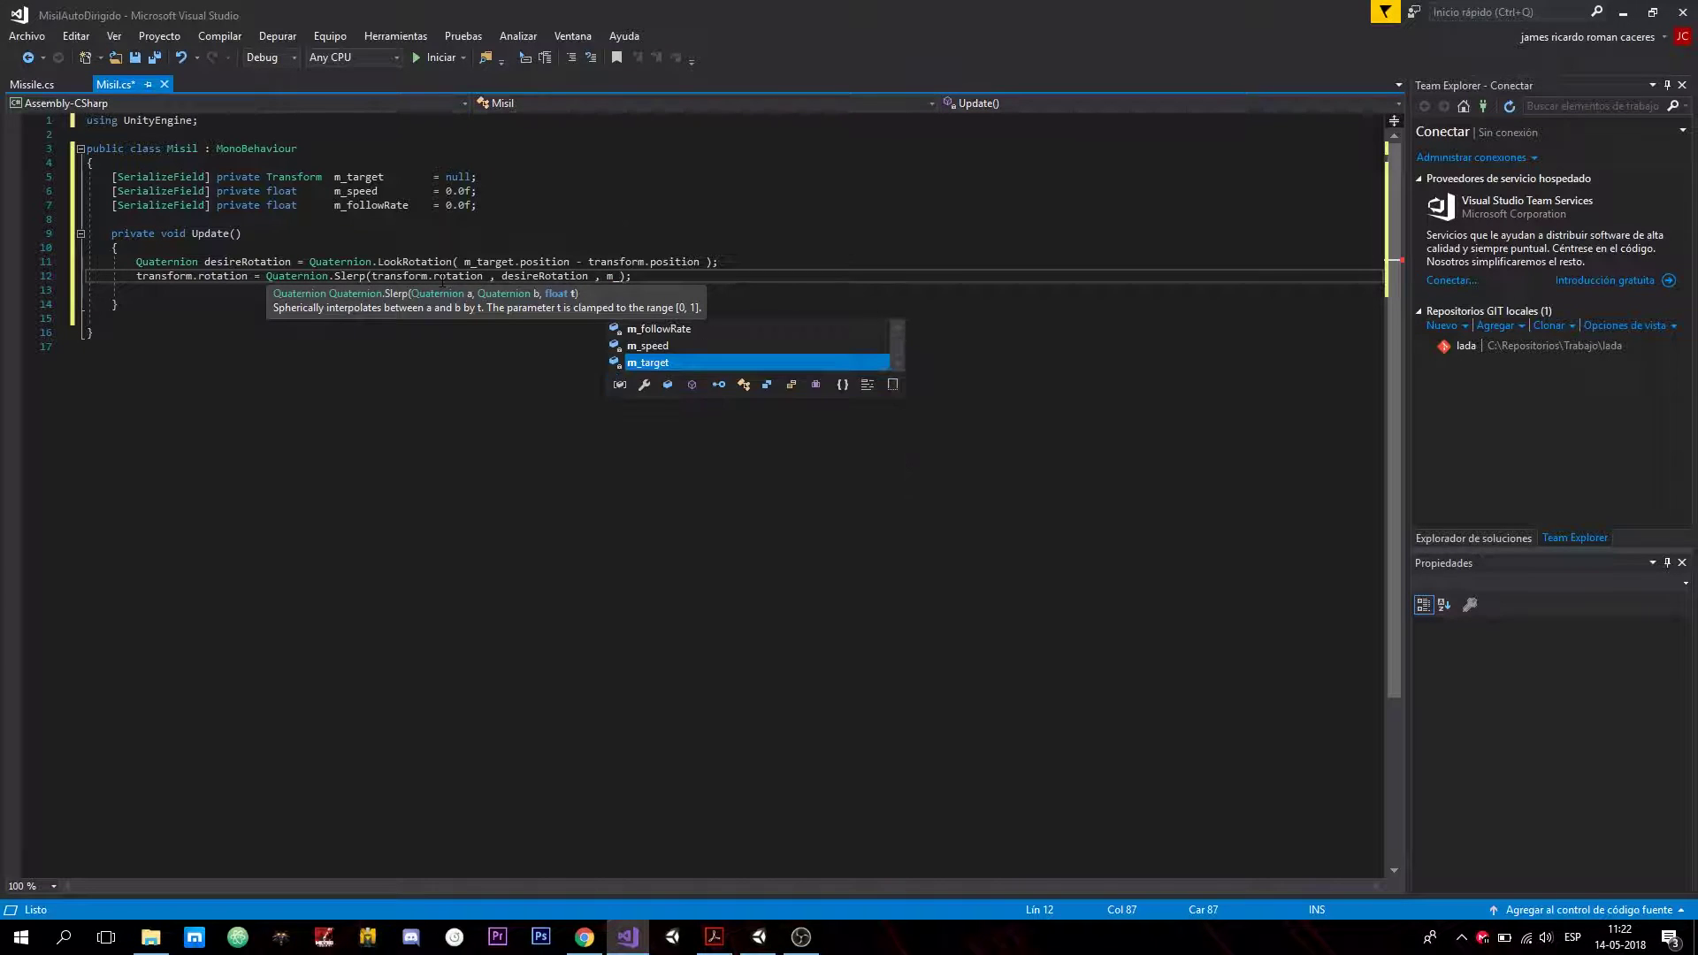
{"action": "type", "text": "fo"}
{"action": "key", "text": "Tab"}
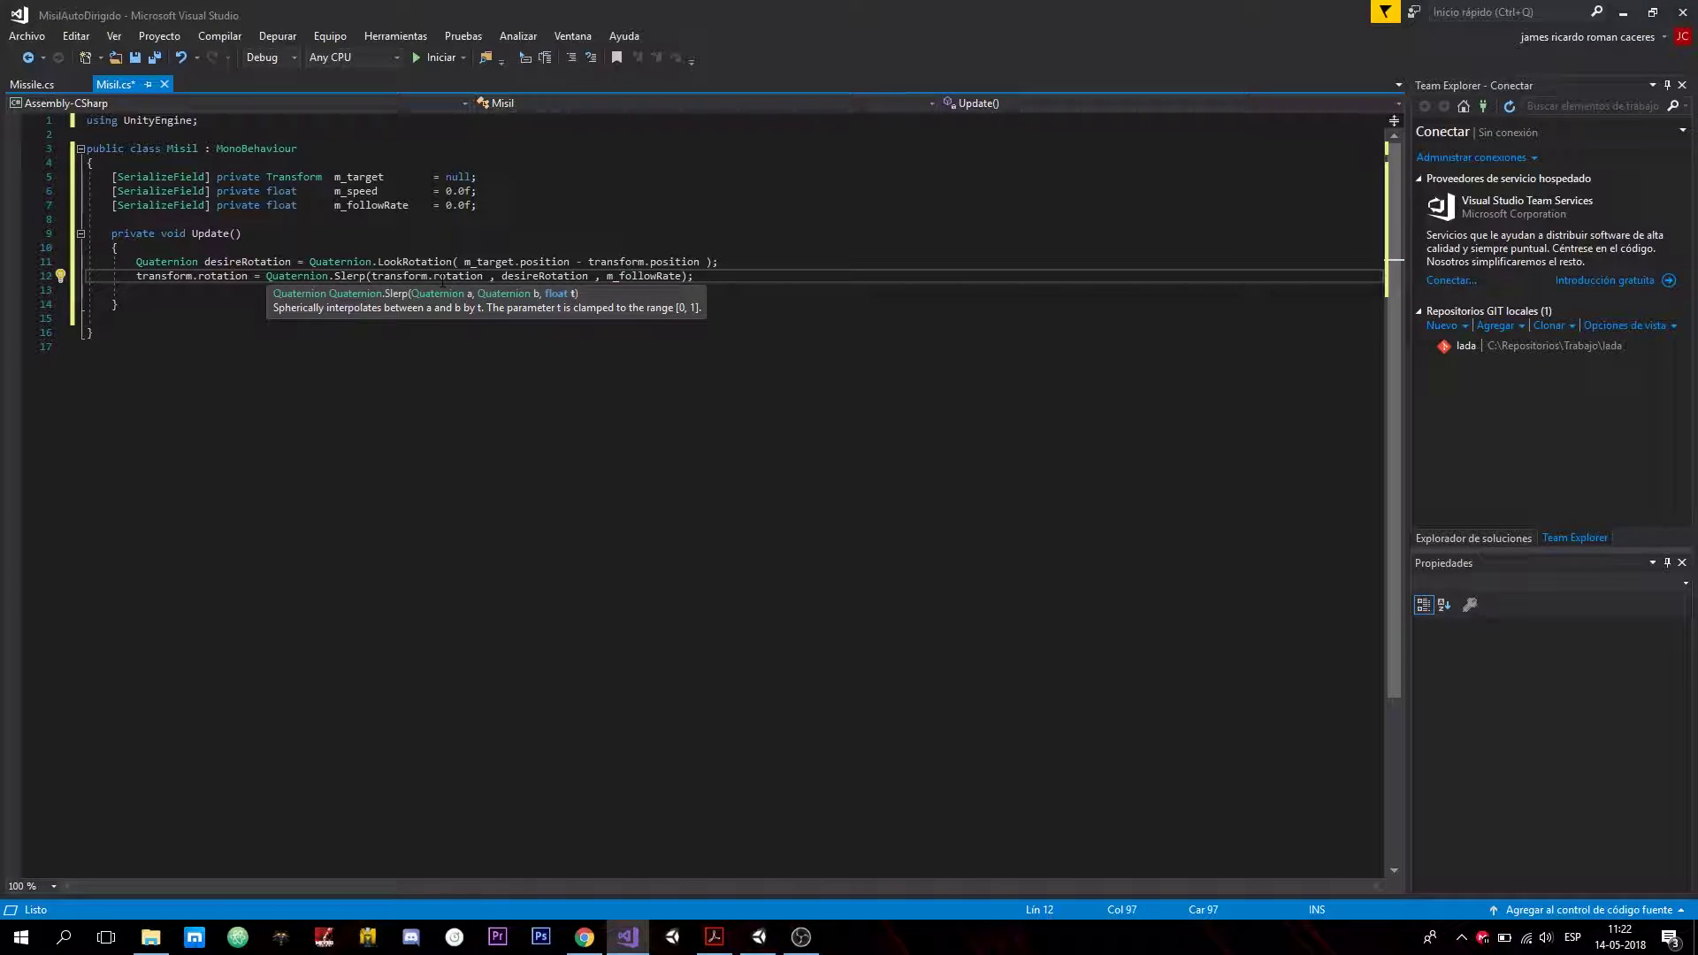
{"action": "type", "text": "* tim.del"}
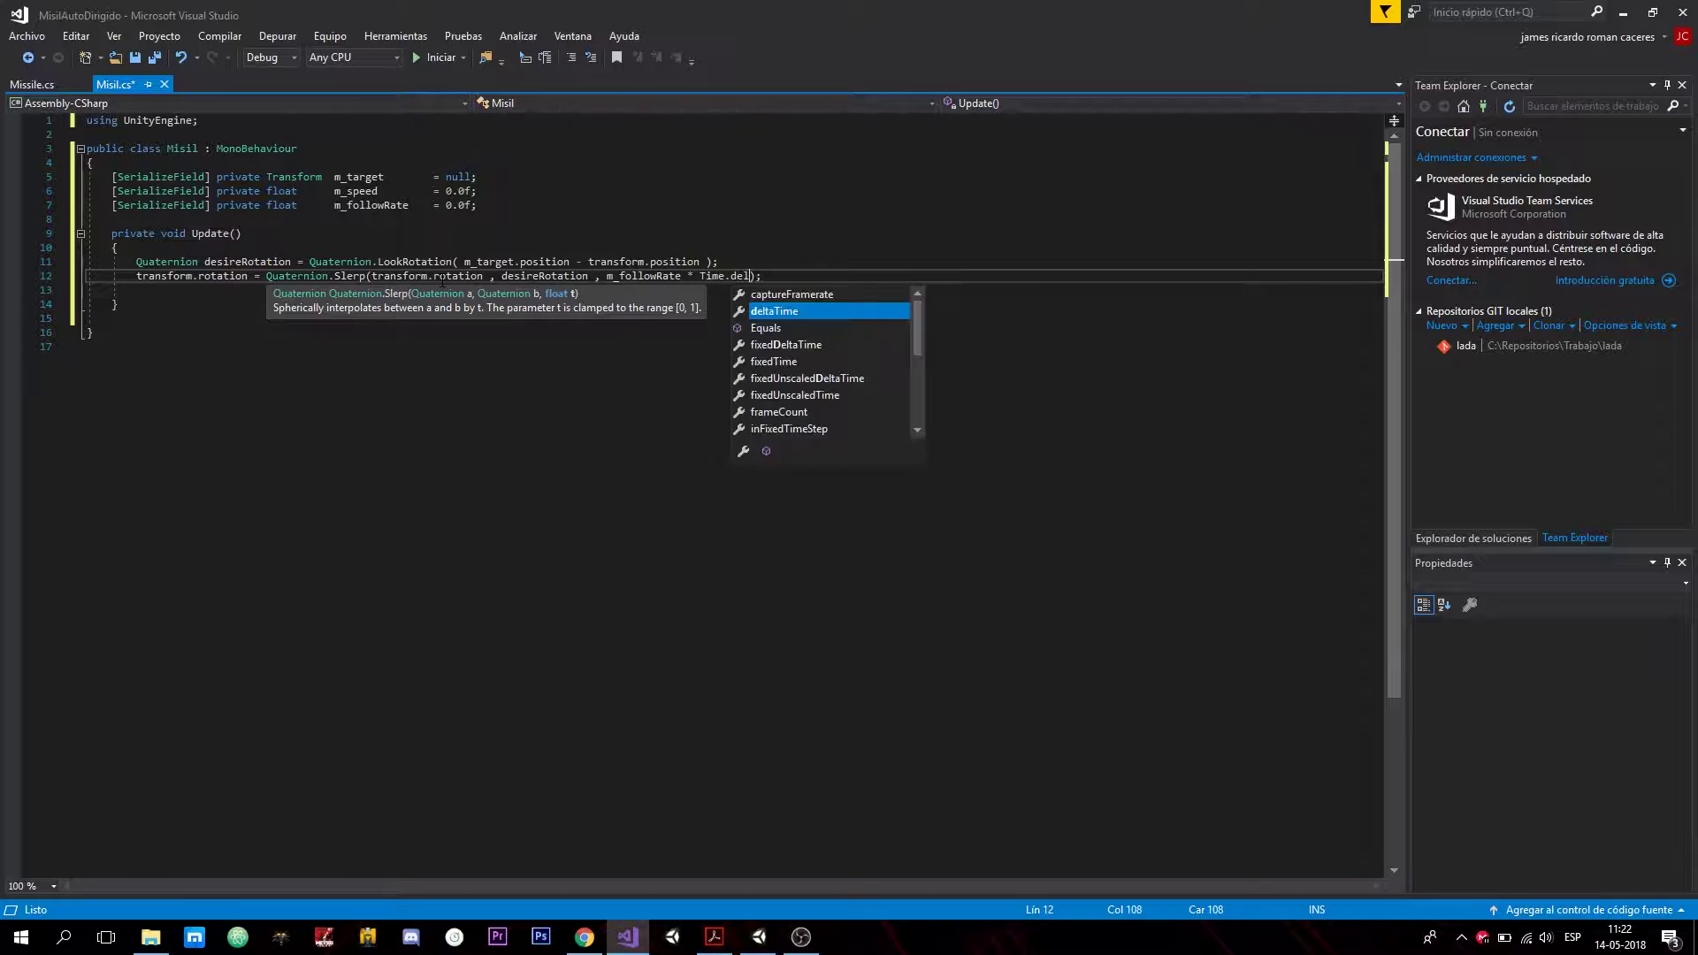
{"action": "key", "text": "Tab"}
{"action": "key", "text": "End"}
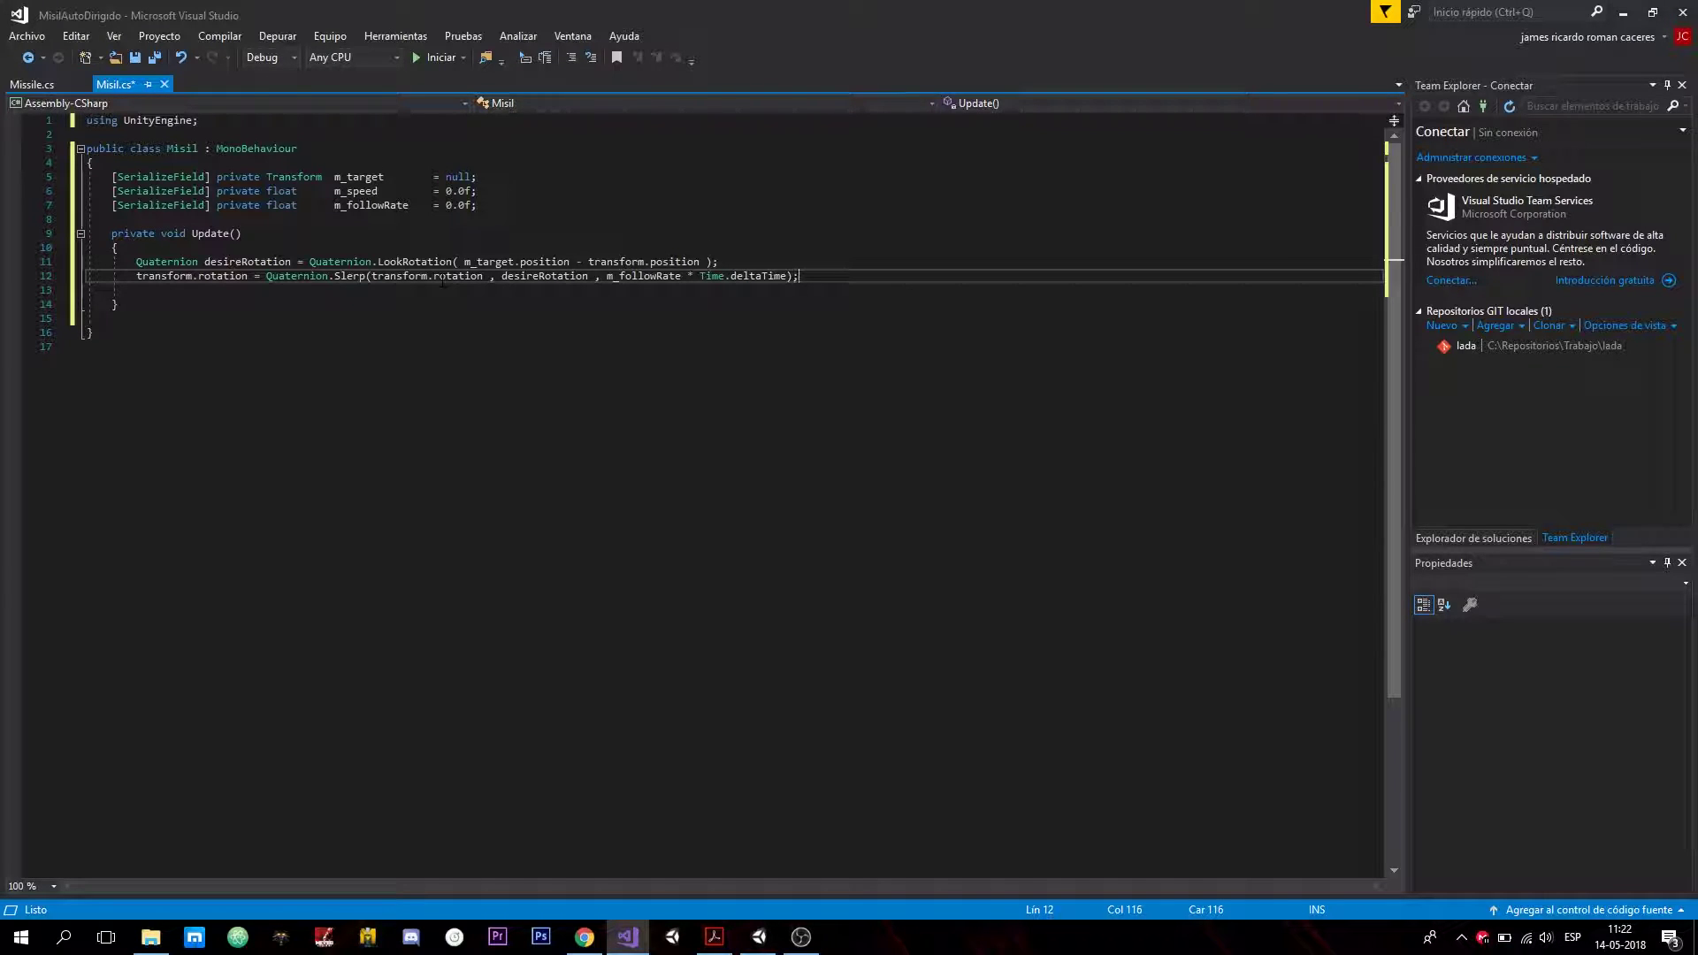
{"action": "key", "text": "Return"}
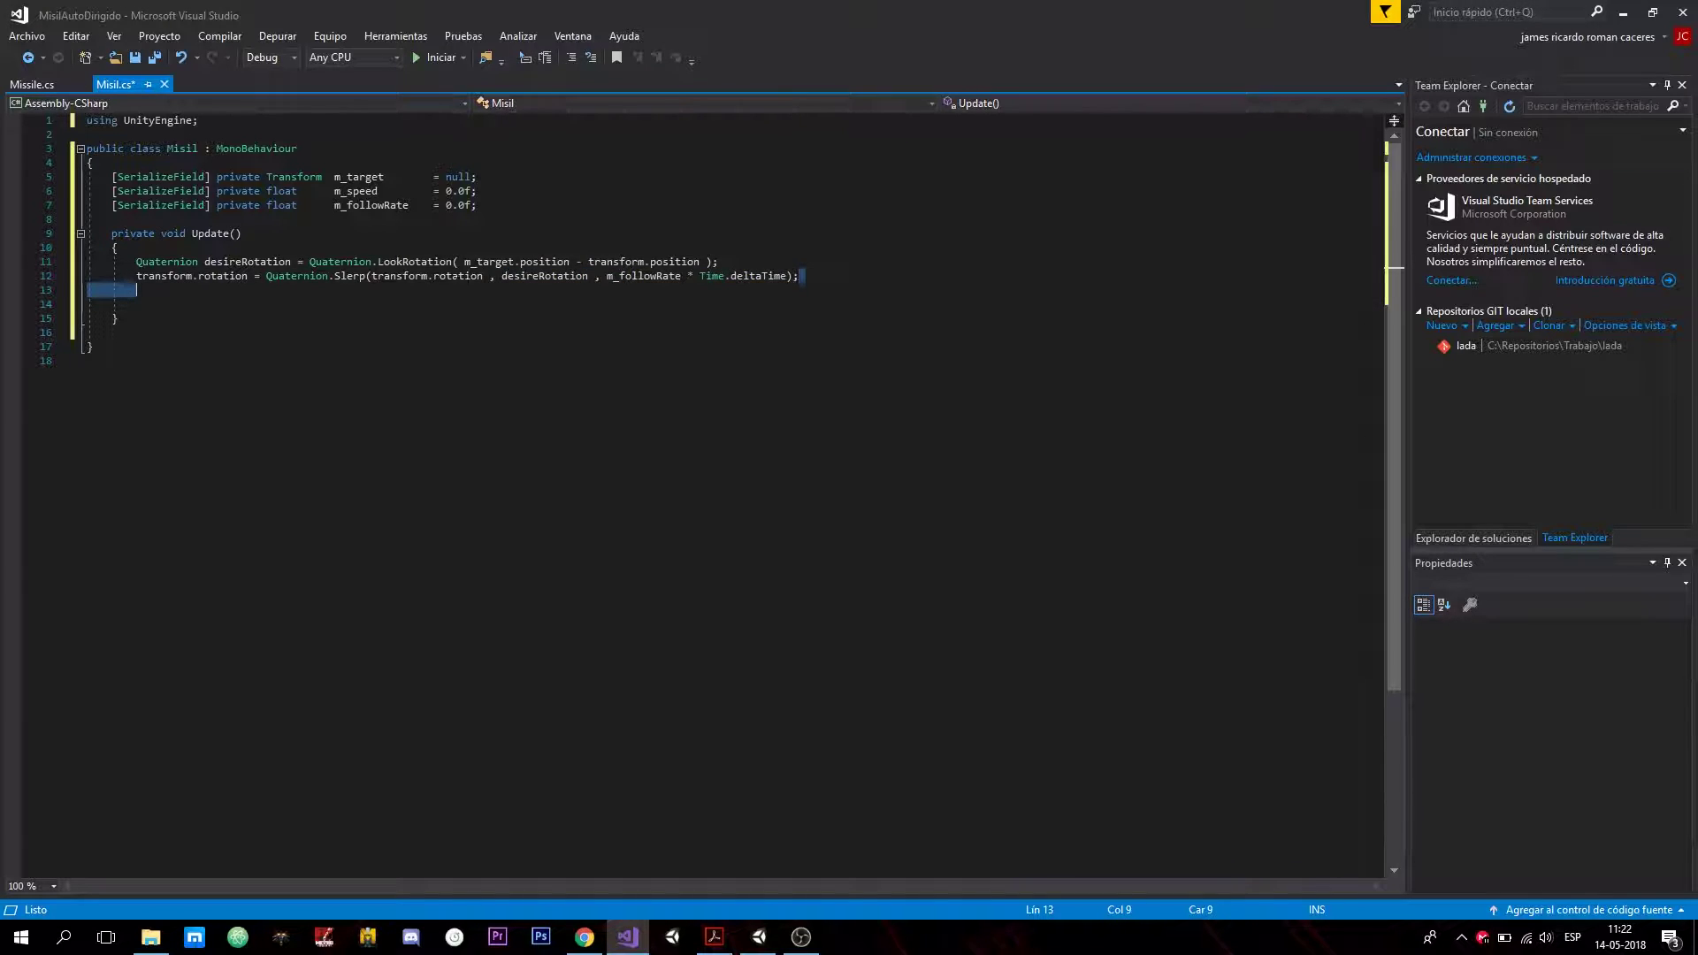
{"action": "left_click_drag", "start_coordinate": [798, 276], "coordinate": [267, 278]}
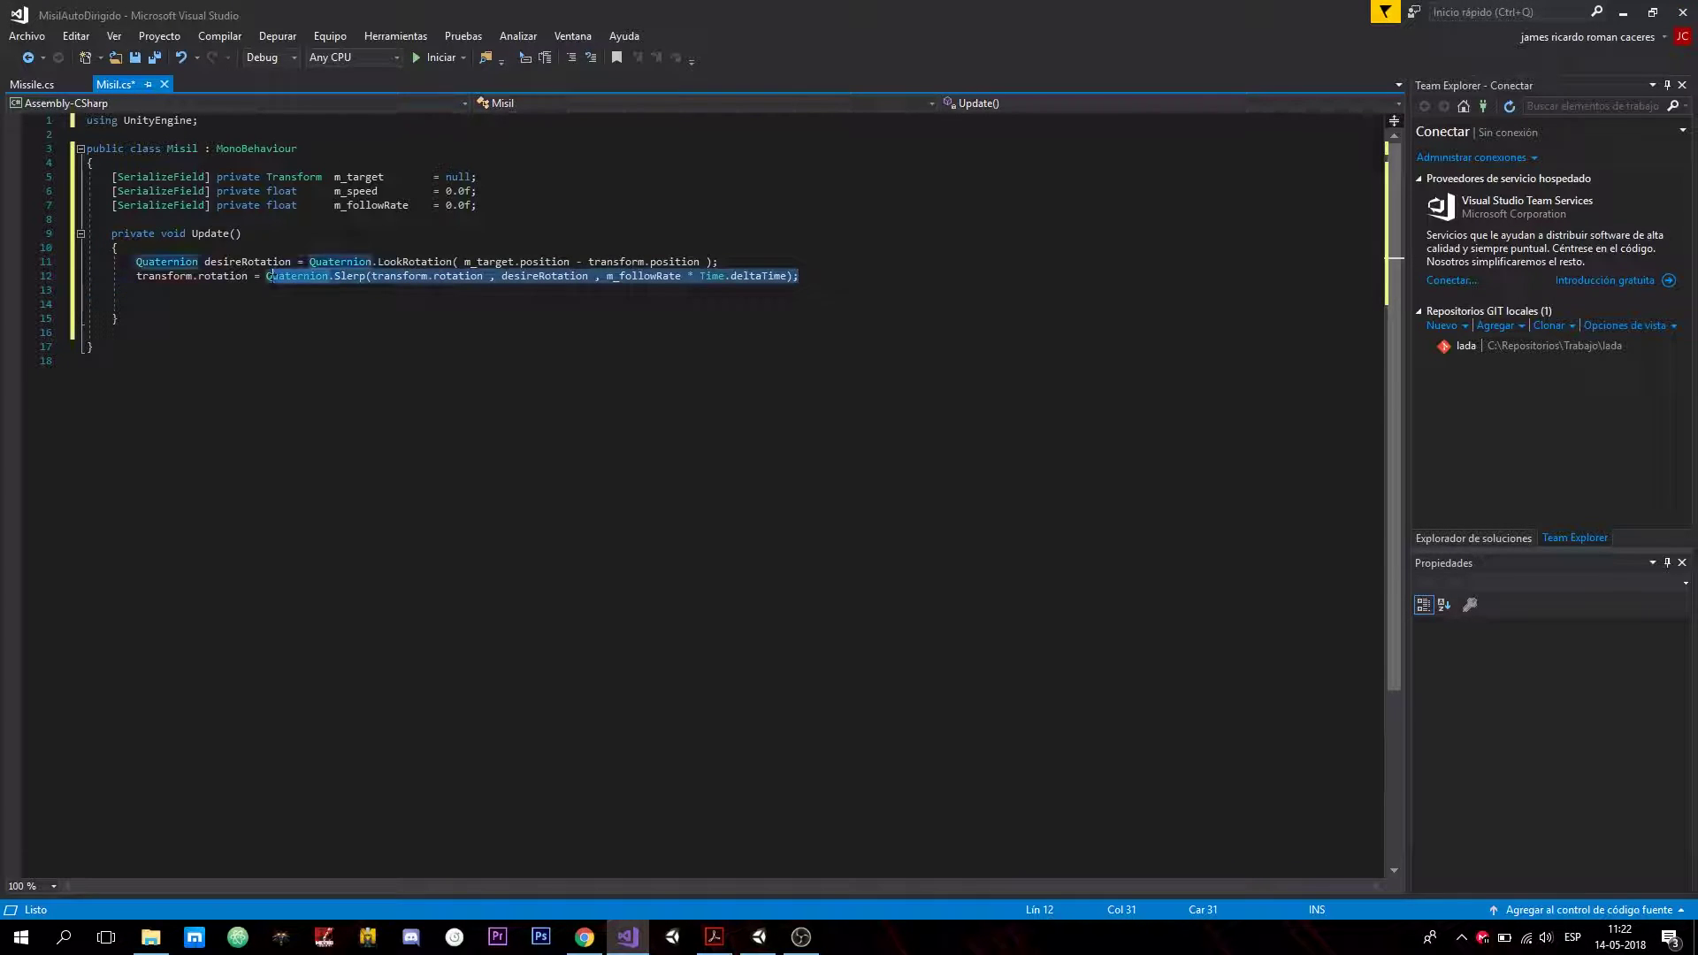
{"action": "left_click_drag", "start_coordinate": [204, 262], "coordinate": [798, 277]}
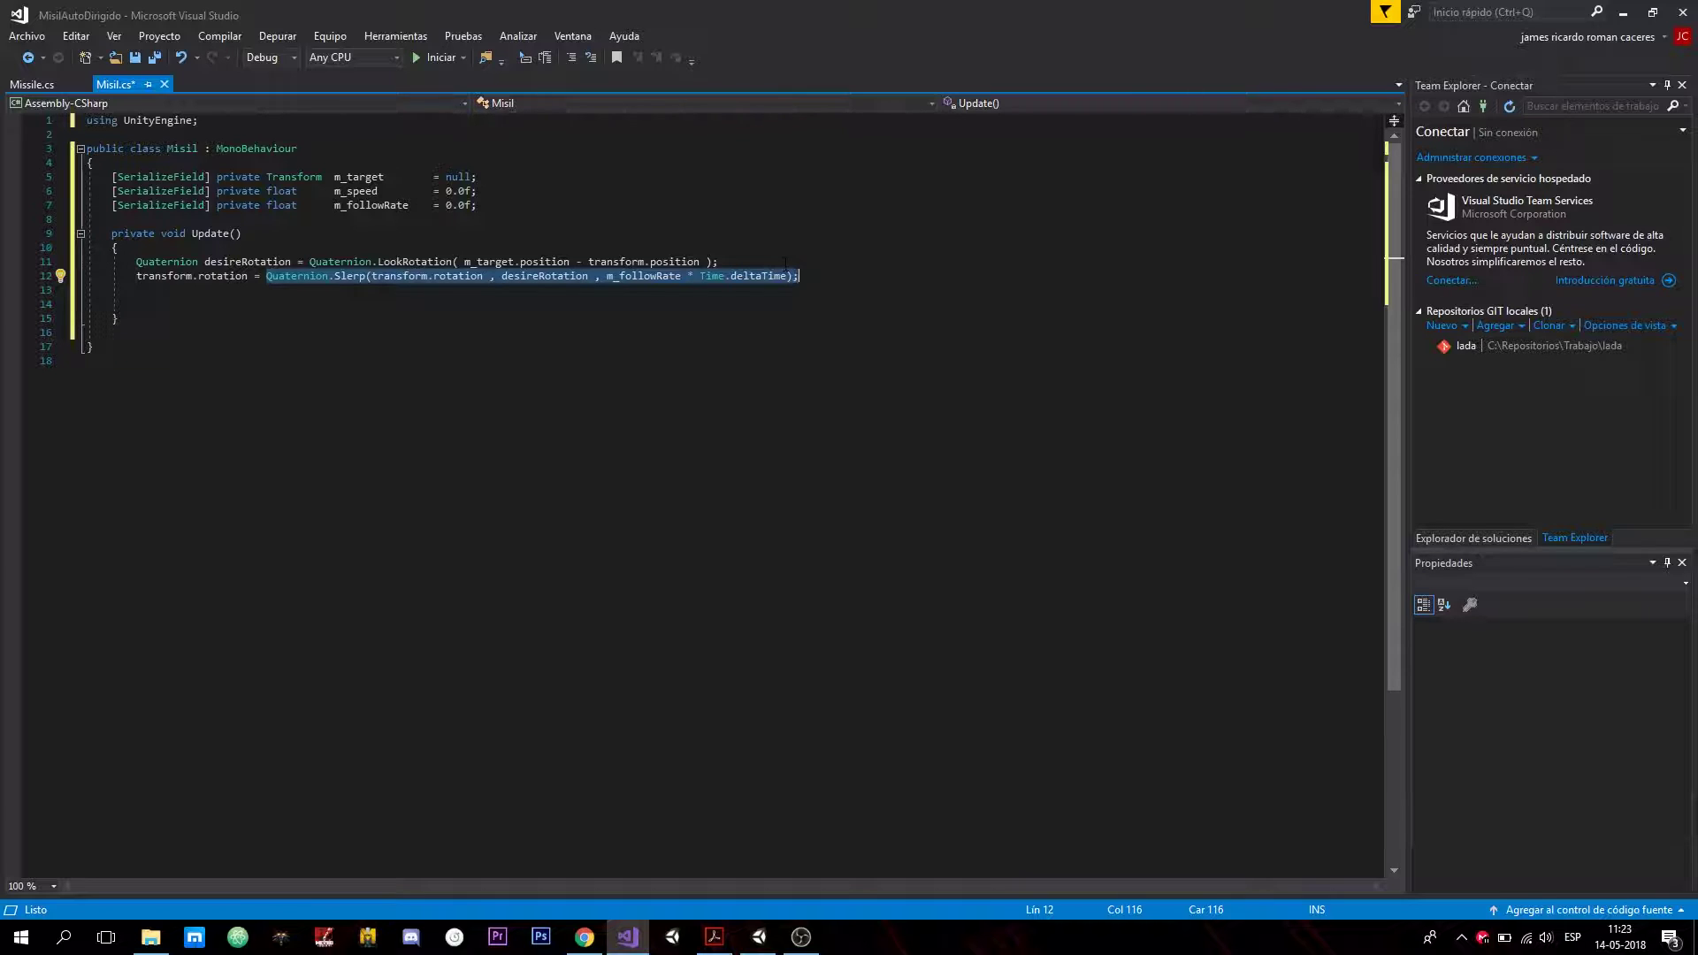
{"action": "left_click", "coordinate": [625, 276]}
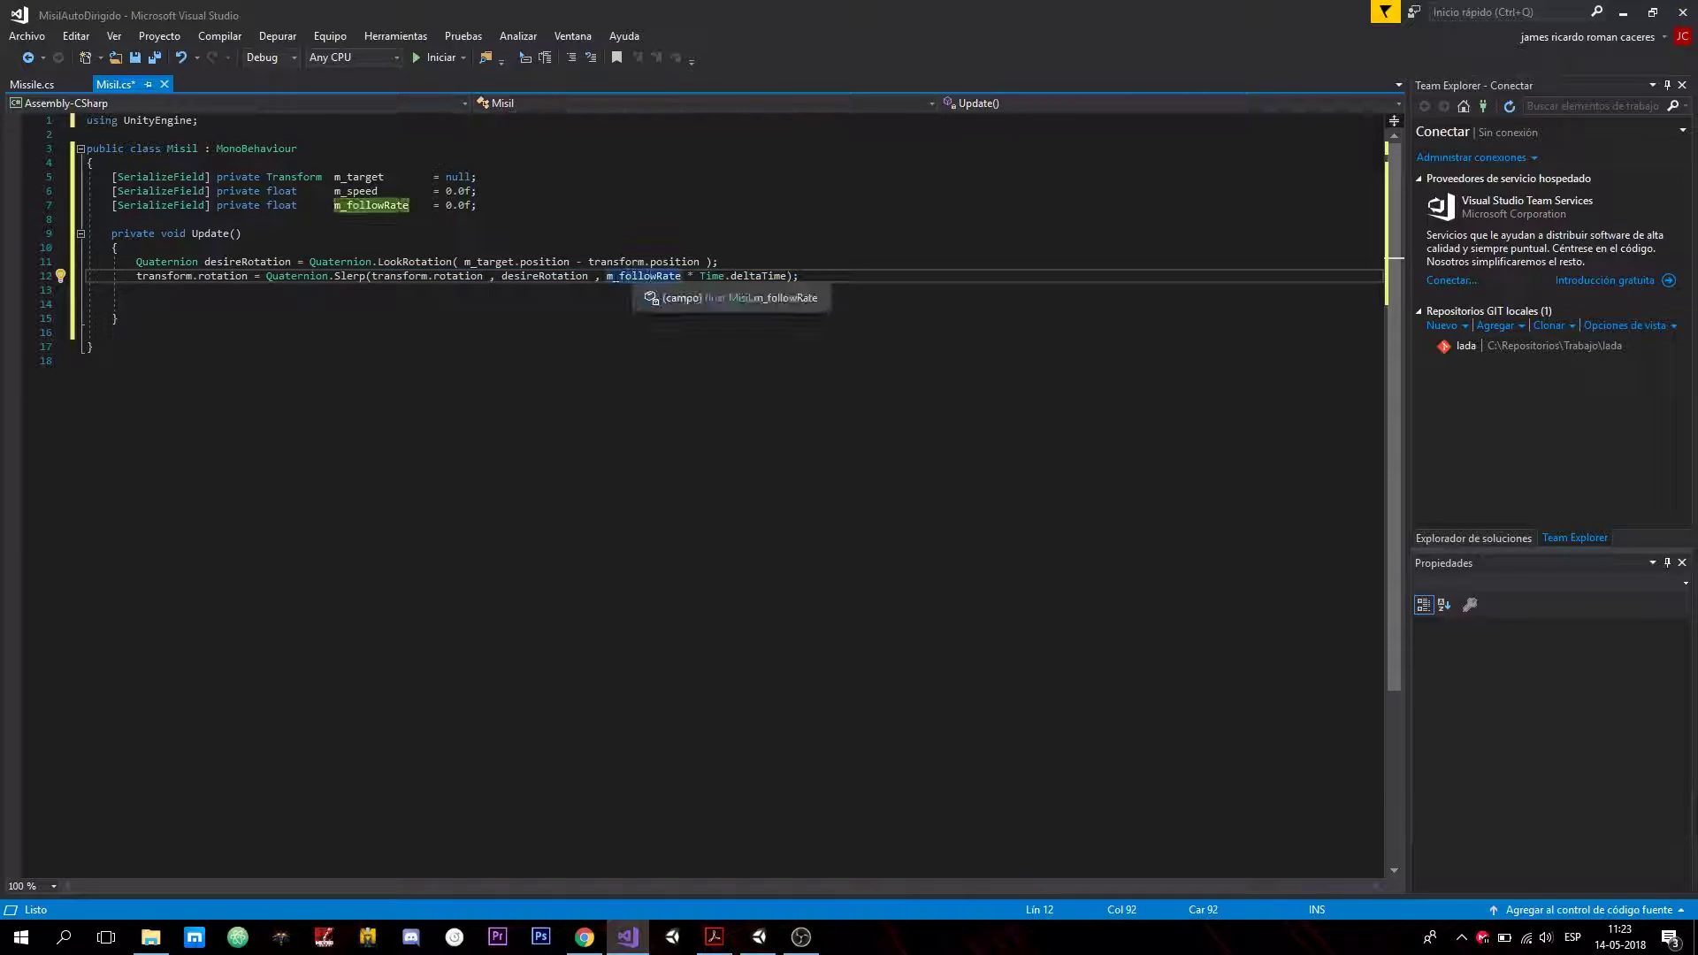
{"action": "left_click_drag", "start_coordinate": [605, 276], "coordinate": [796, 276]}
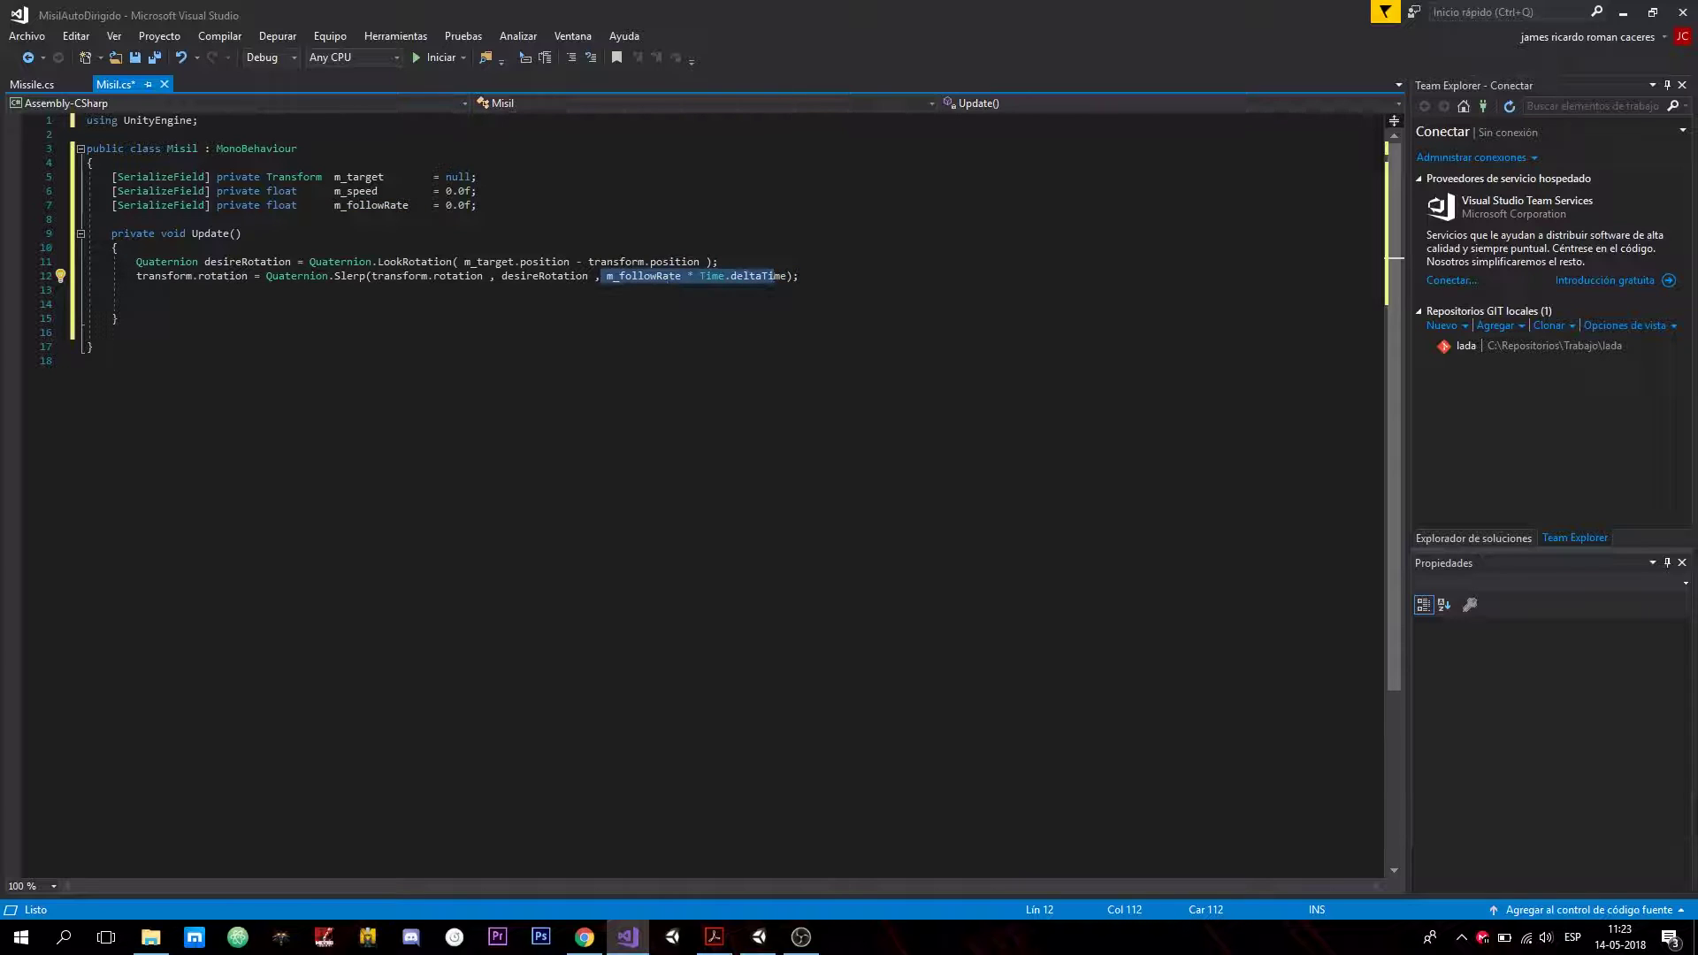
{"action": "left_click", "coordinate": [501, 276]}
{"action": "left_click_drag", "start_coordinate": [502, 276], "coordinate": [589, 276]}
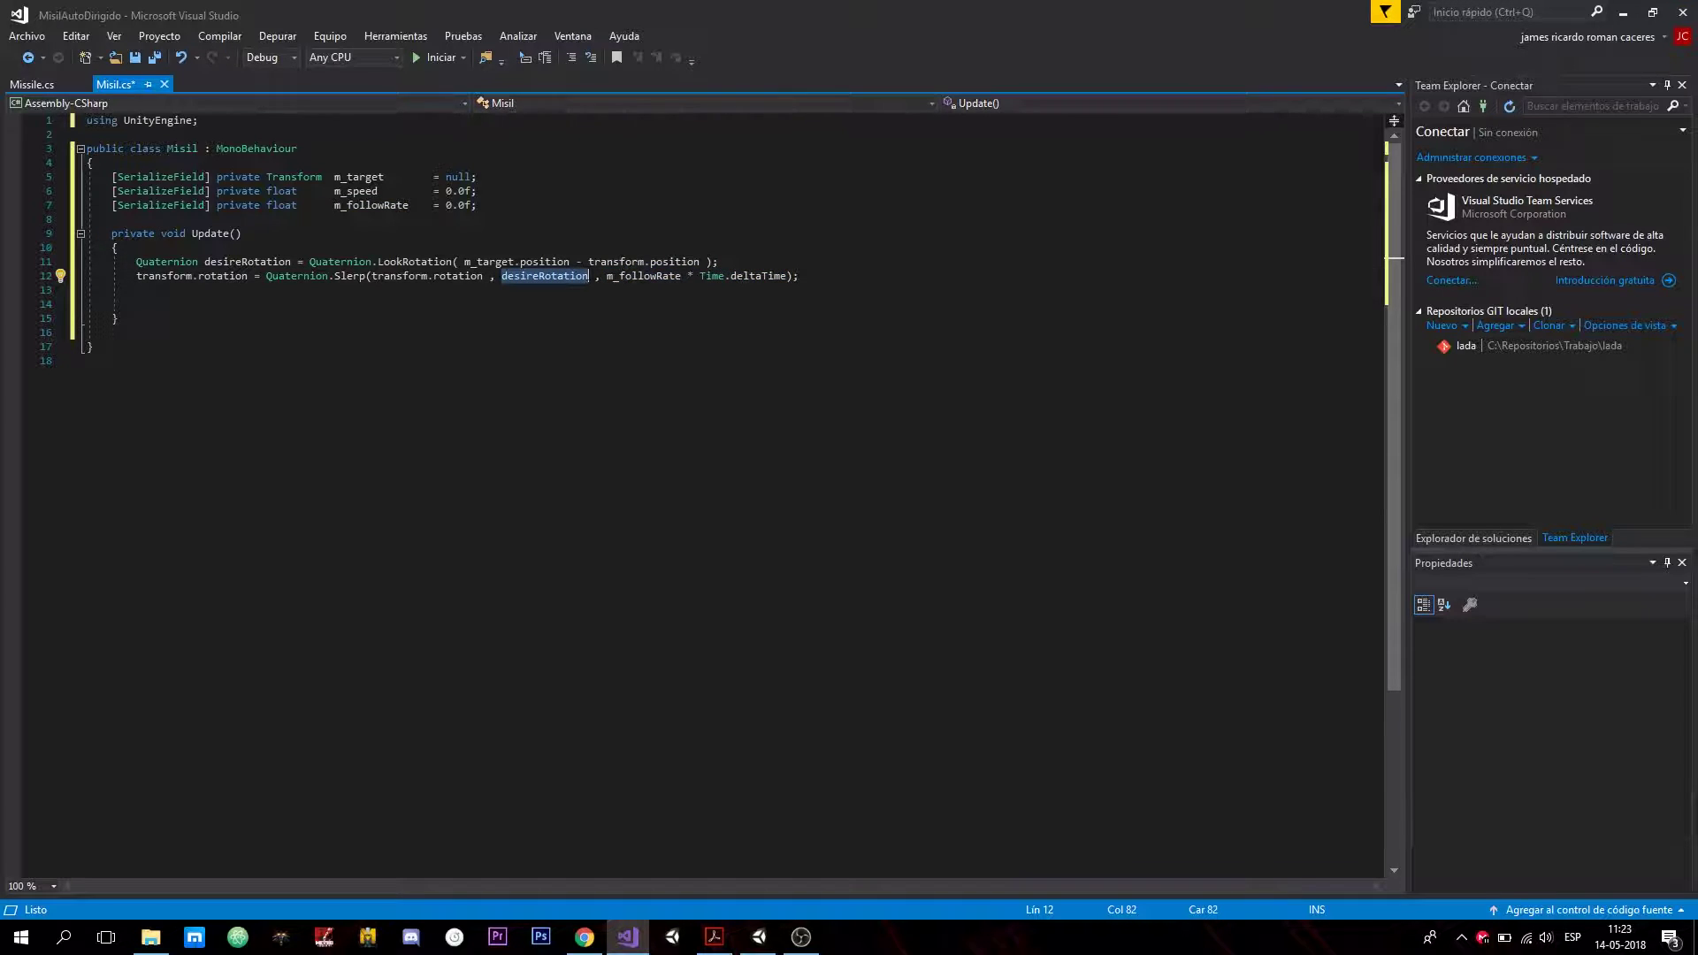
{"action": "left_click_drag", "start_coordinate": [253, 276], "coordinate": [136, 276]}
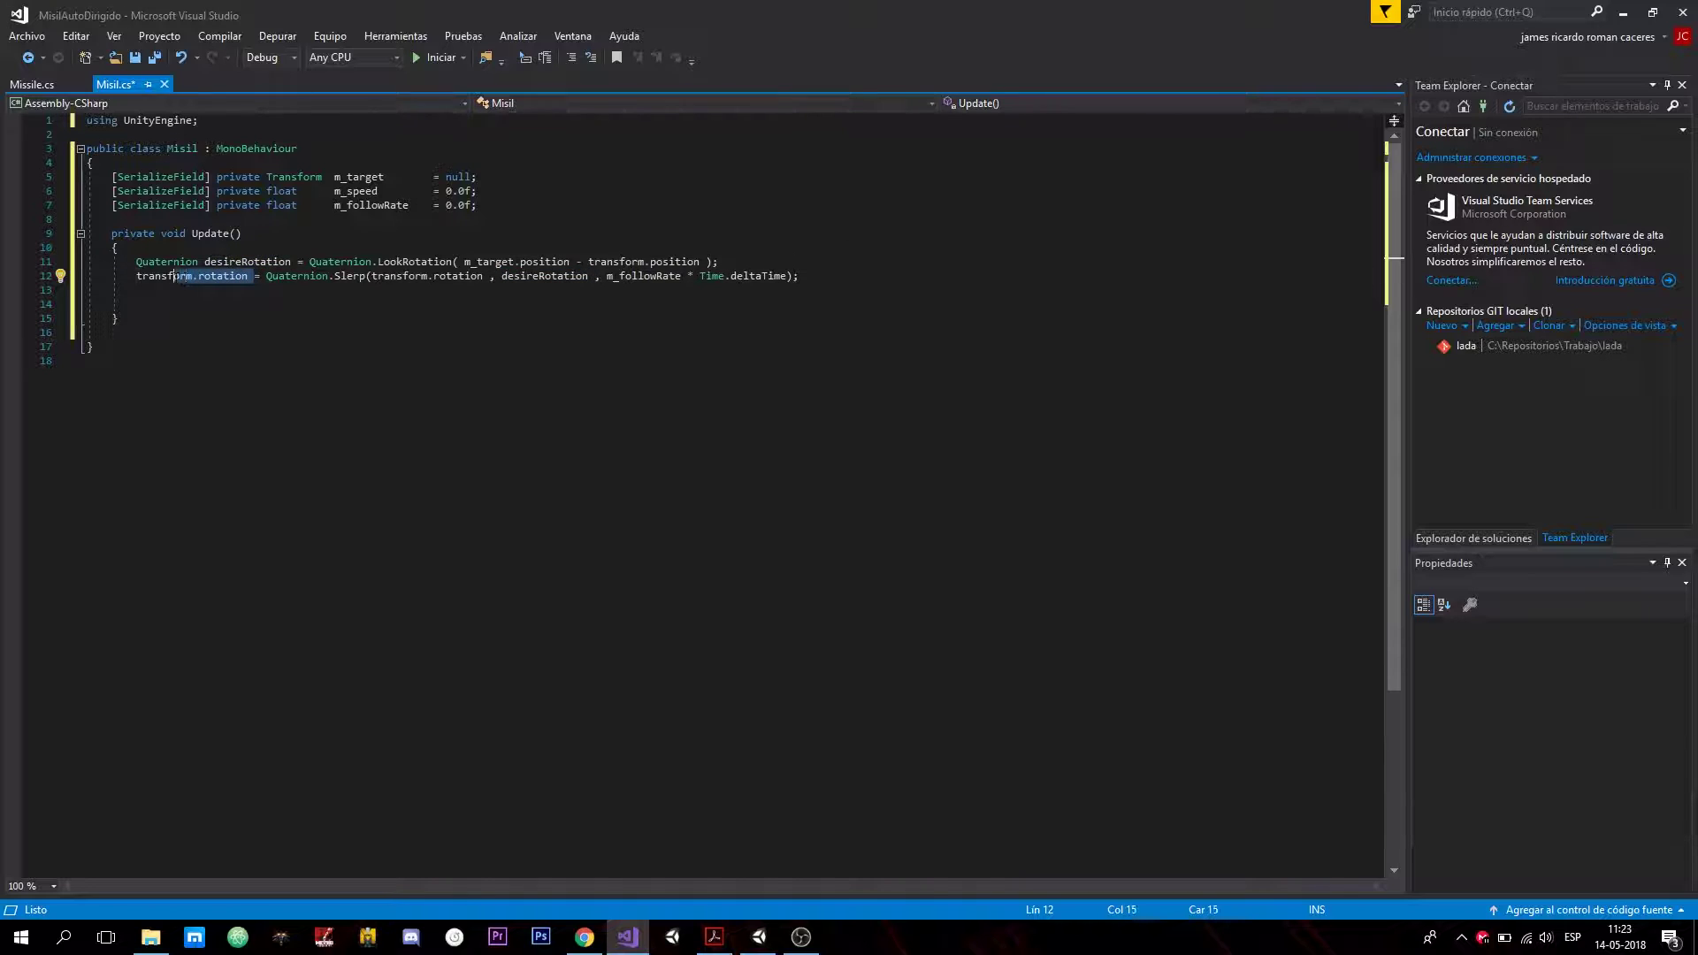
{"action": "left_click", "coordinate": [141, 302]}
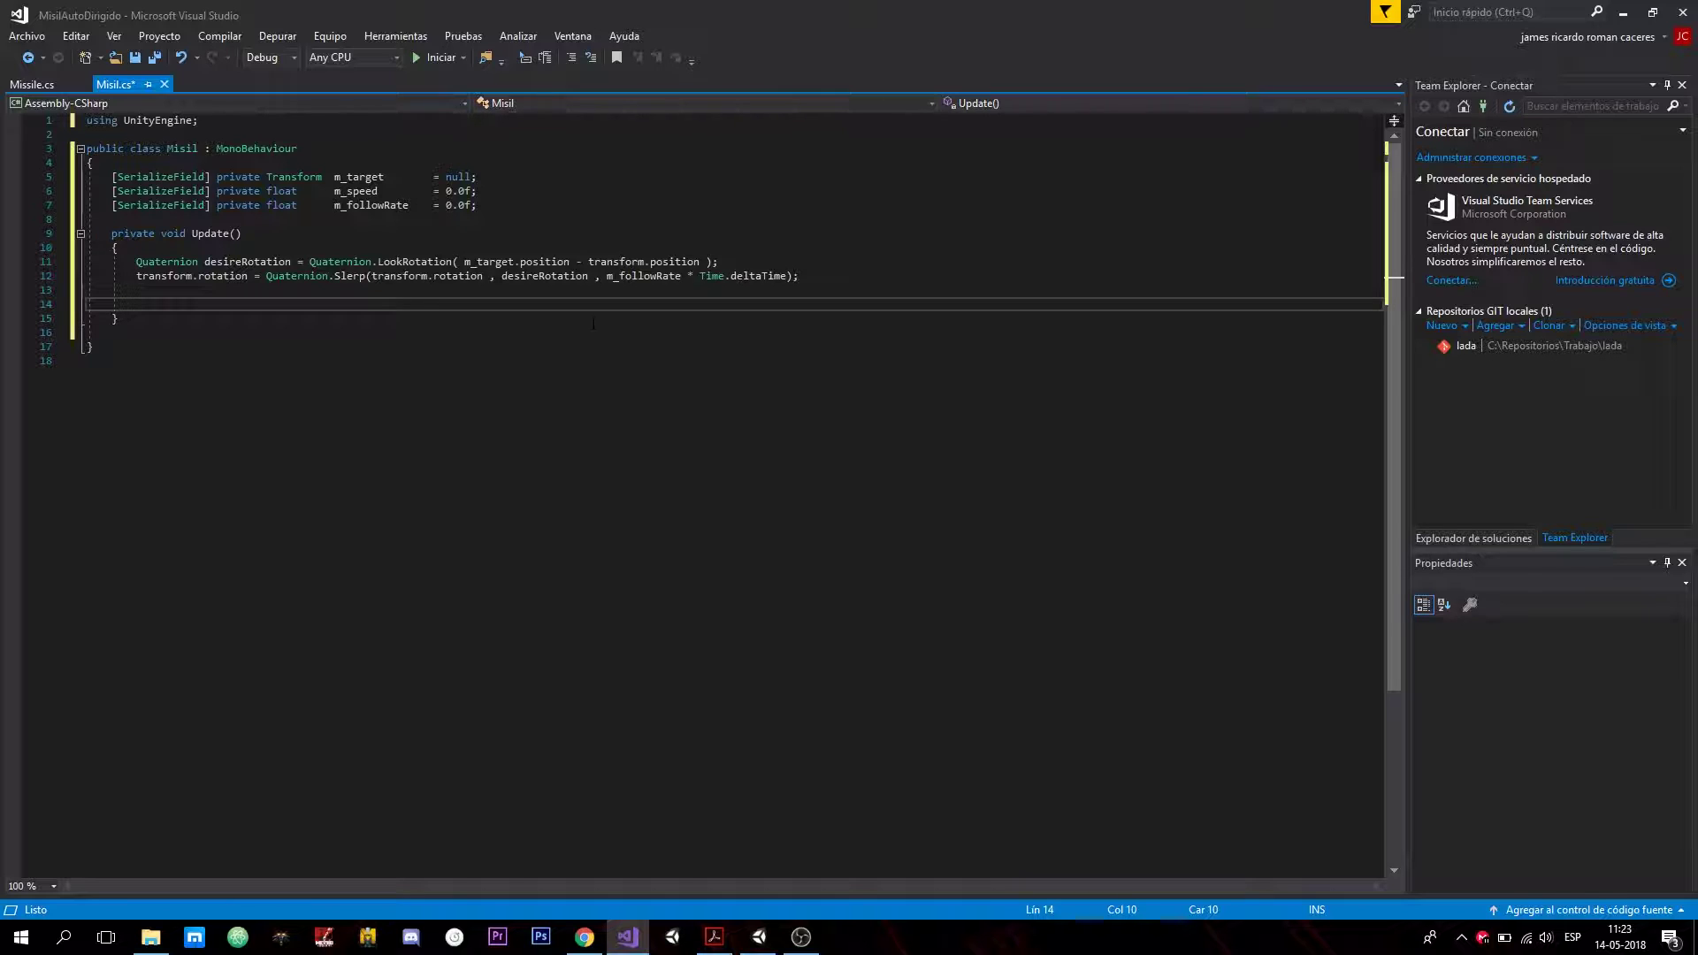
{"action": "left_click", "coordinate": [642, 276]}
On line 14, write transform.Translate(Vector3.forward * Time.deltaTime * m_speed);.
{"action": "left_click", "coordinate": [164, 305]}
{"action": "type", "text": "transform"}
{"action": "type", "text": ".Tra"}
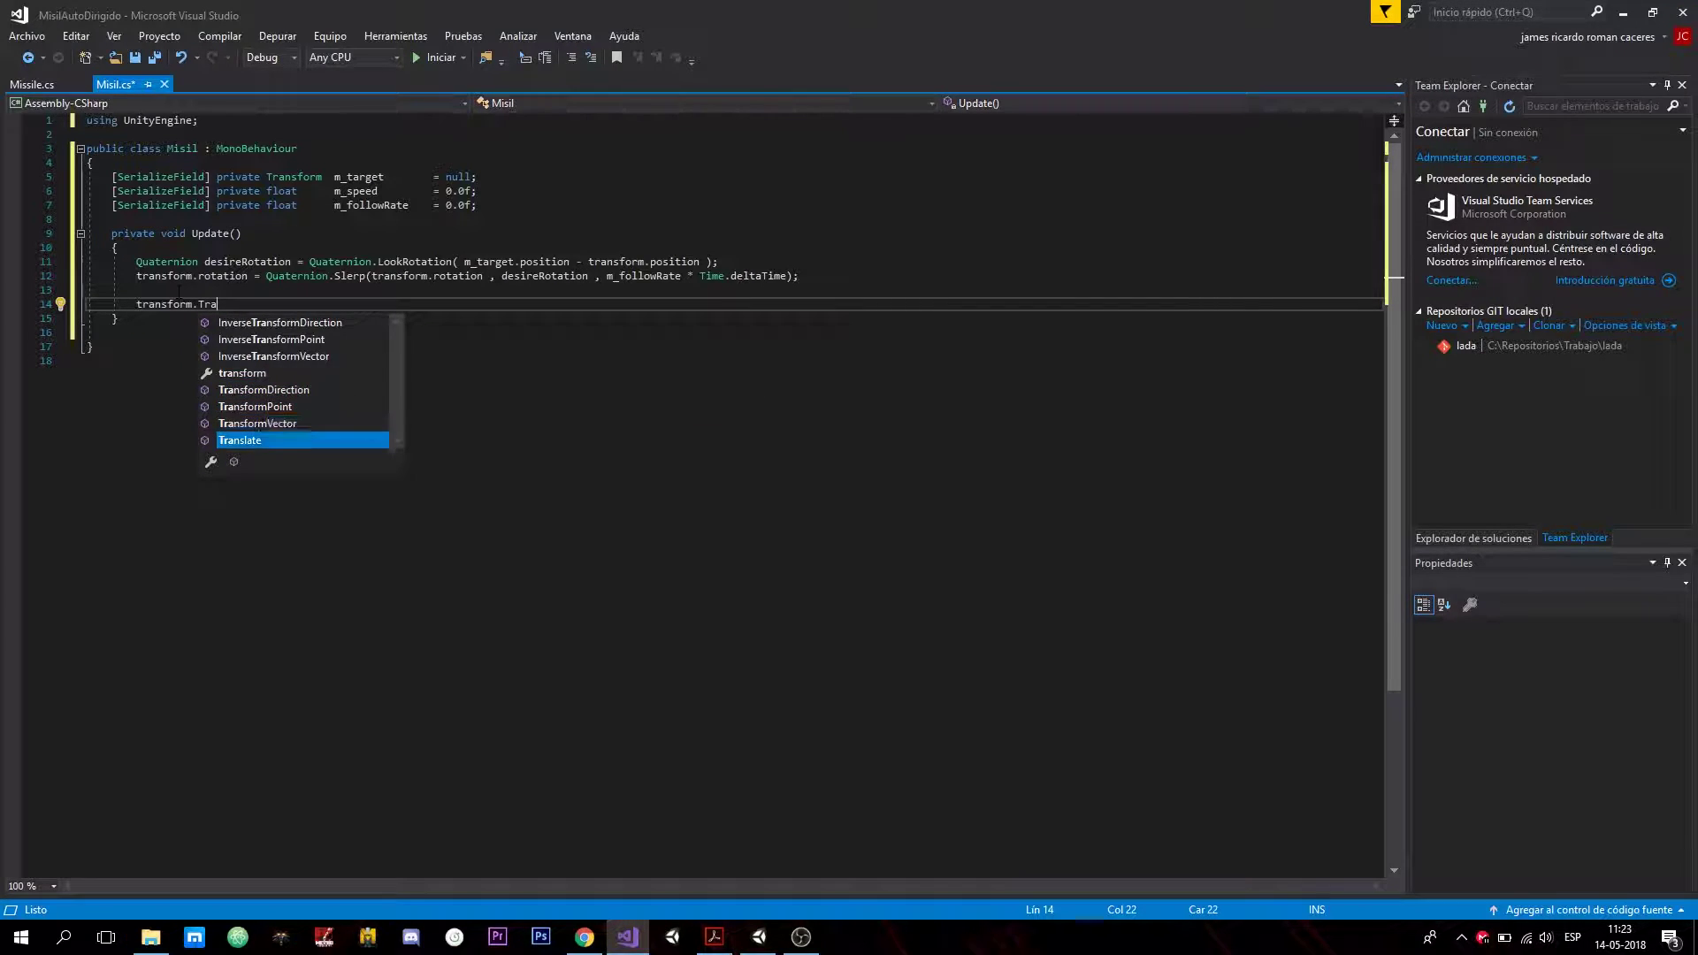
{"action": "key", "text": "Tab"}
{"action": "type", "text": "();"}
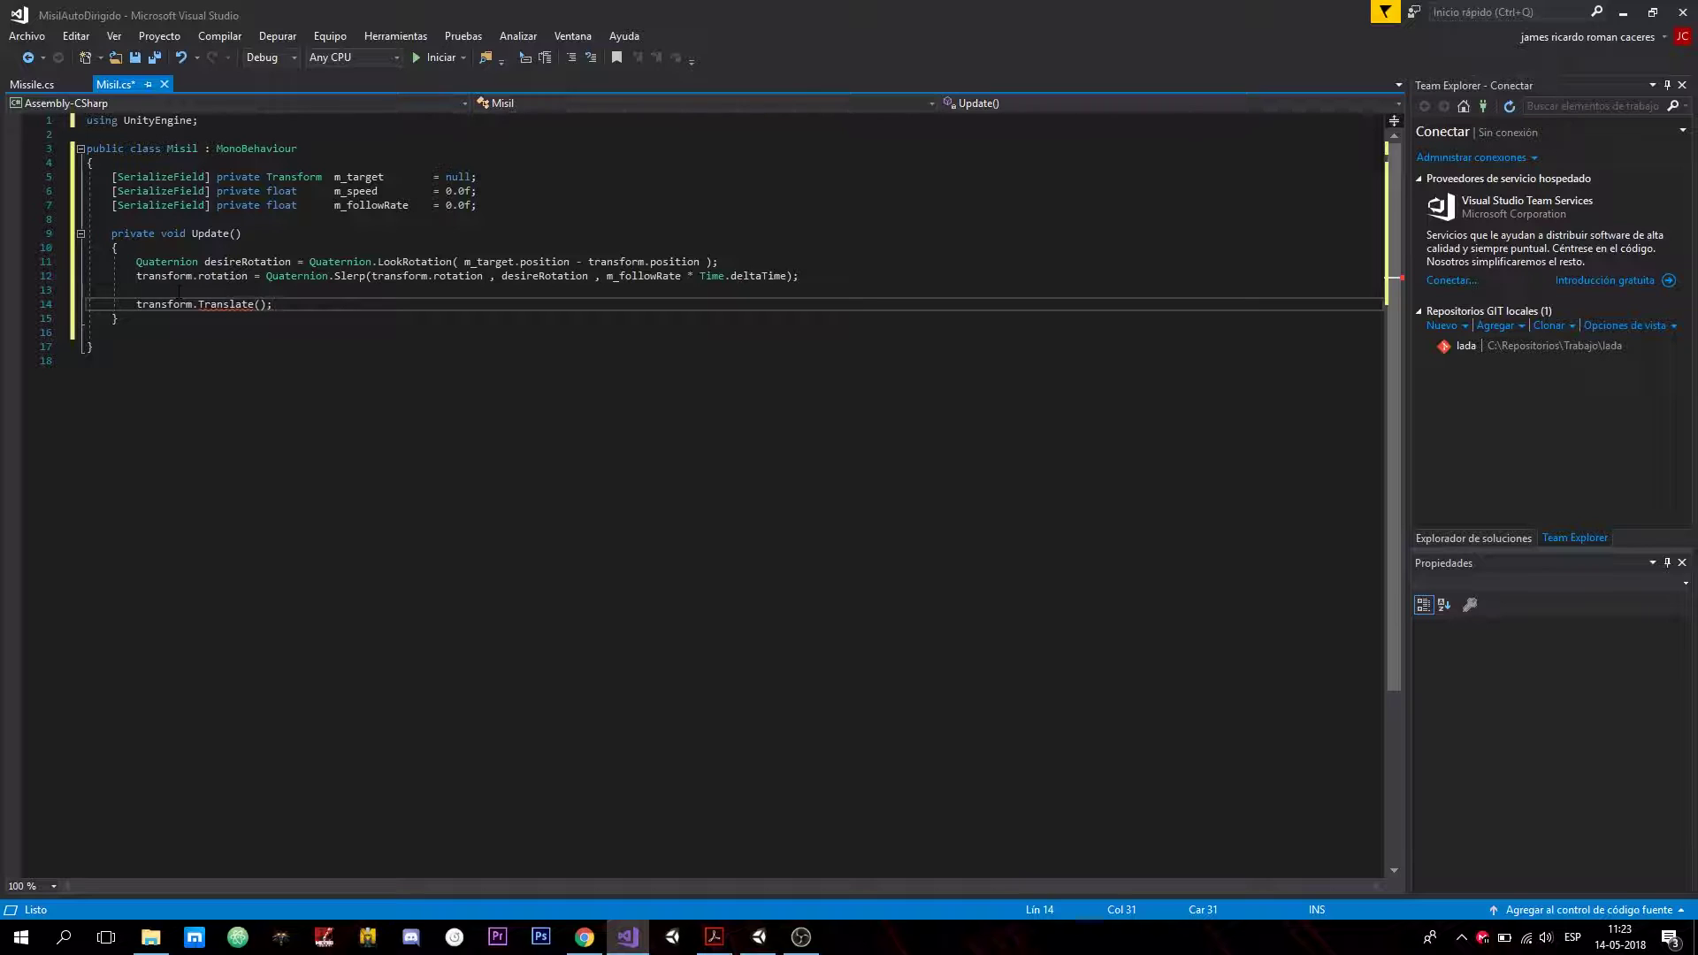
{"action": "type", "text": "V"}
{"action": "type", "text": "ector3"}
{"action": "type", "text": ".forward"}
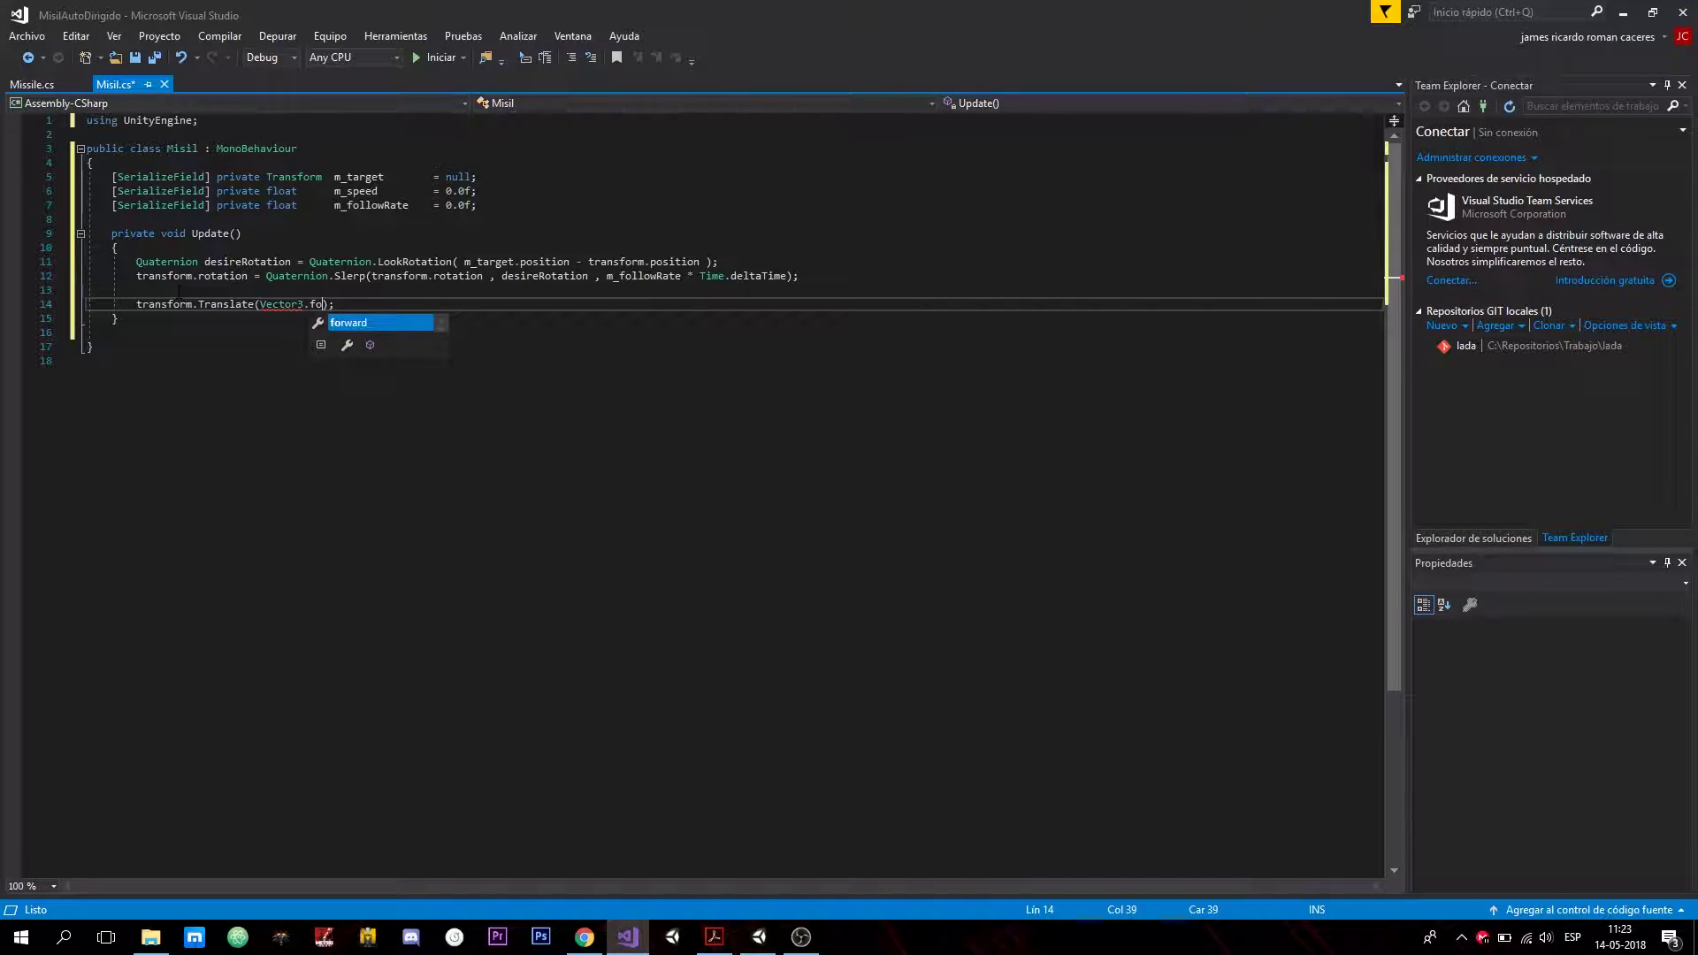
{"action": "type", "text": " ,"}
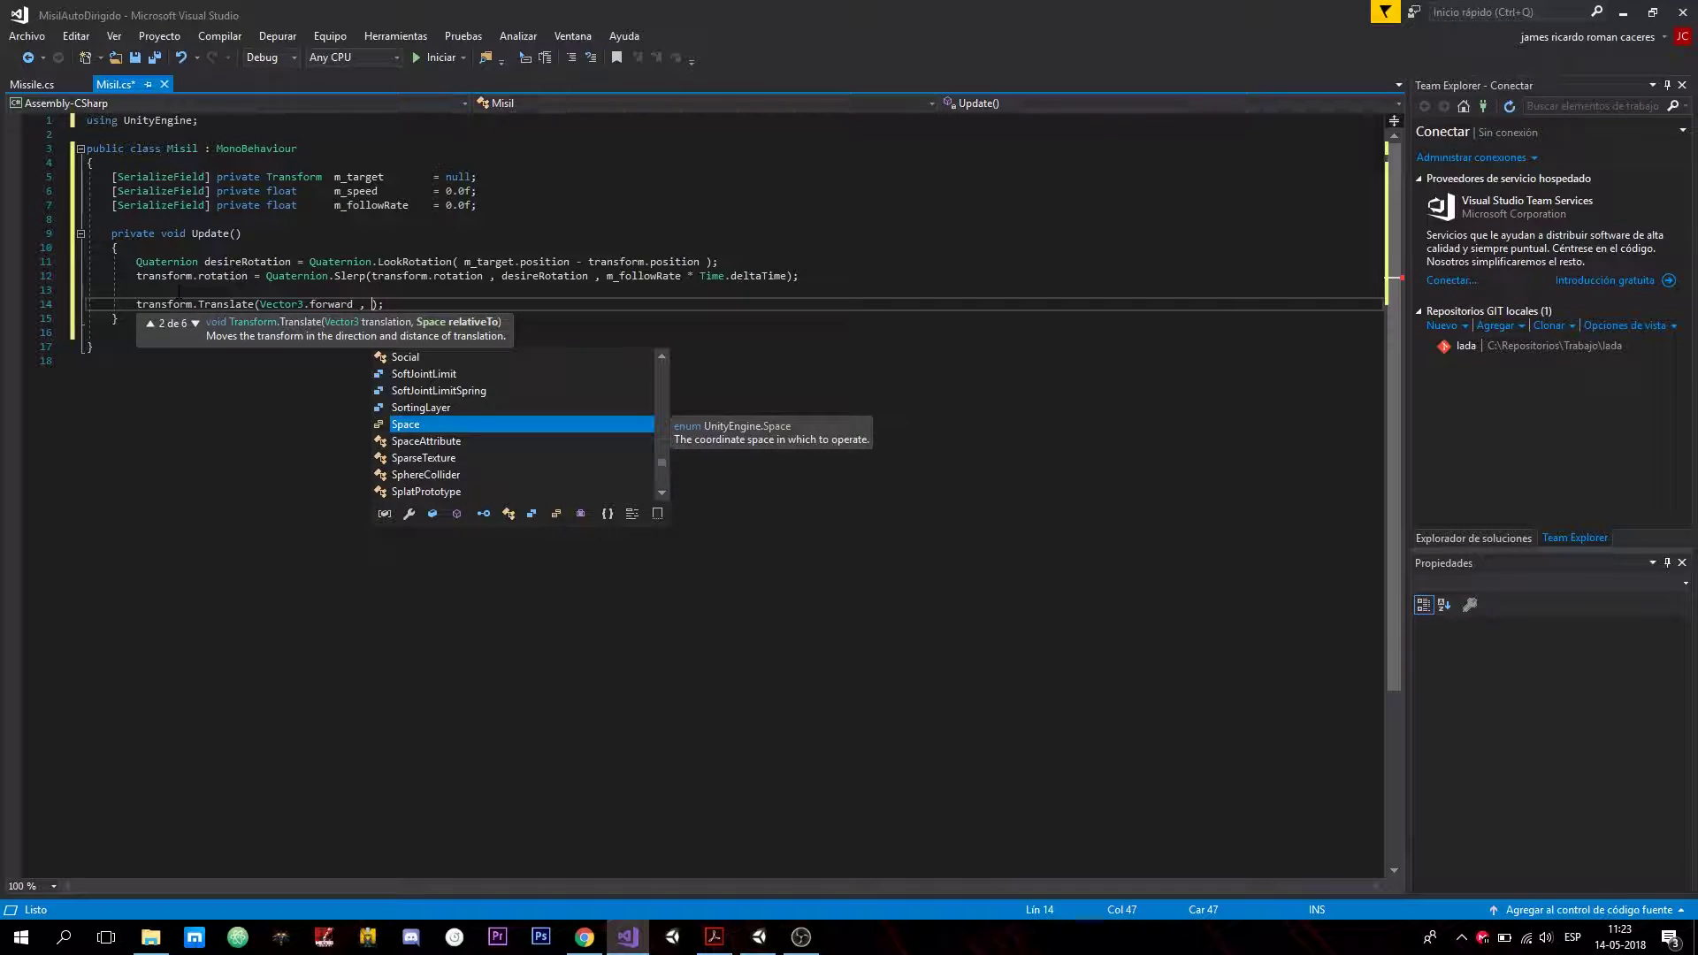
{"action": "key", "text": "BackSpace"}
{"action": "key", "text": "BackSpace"}
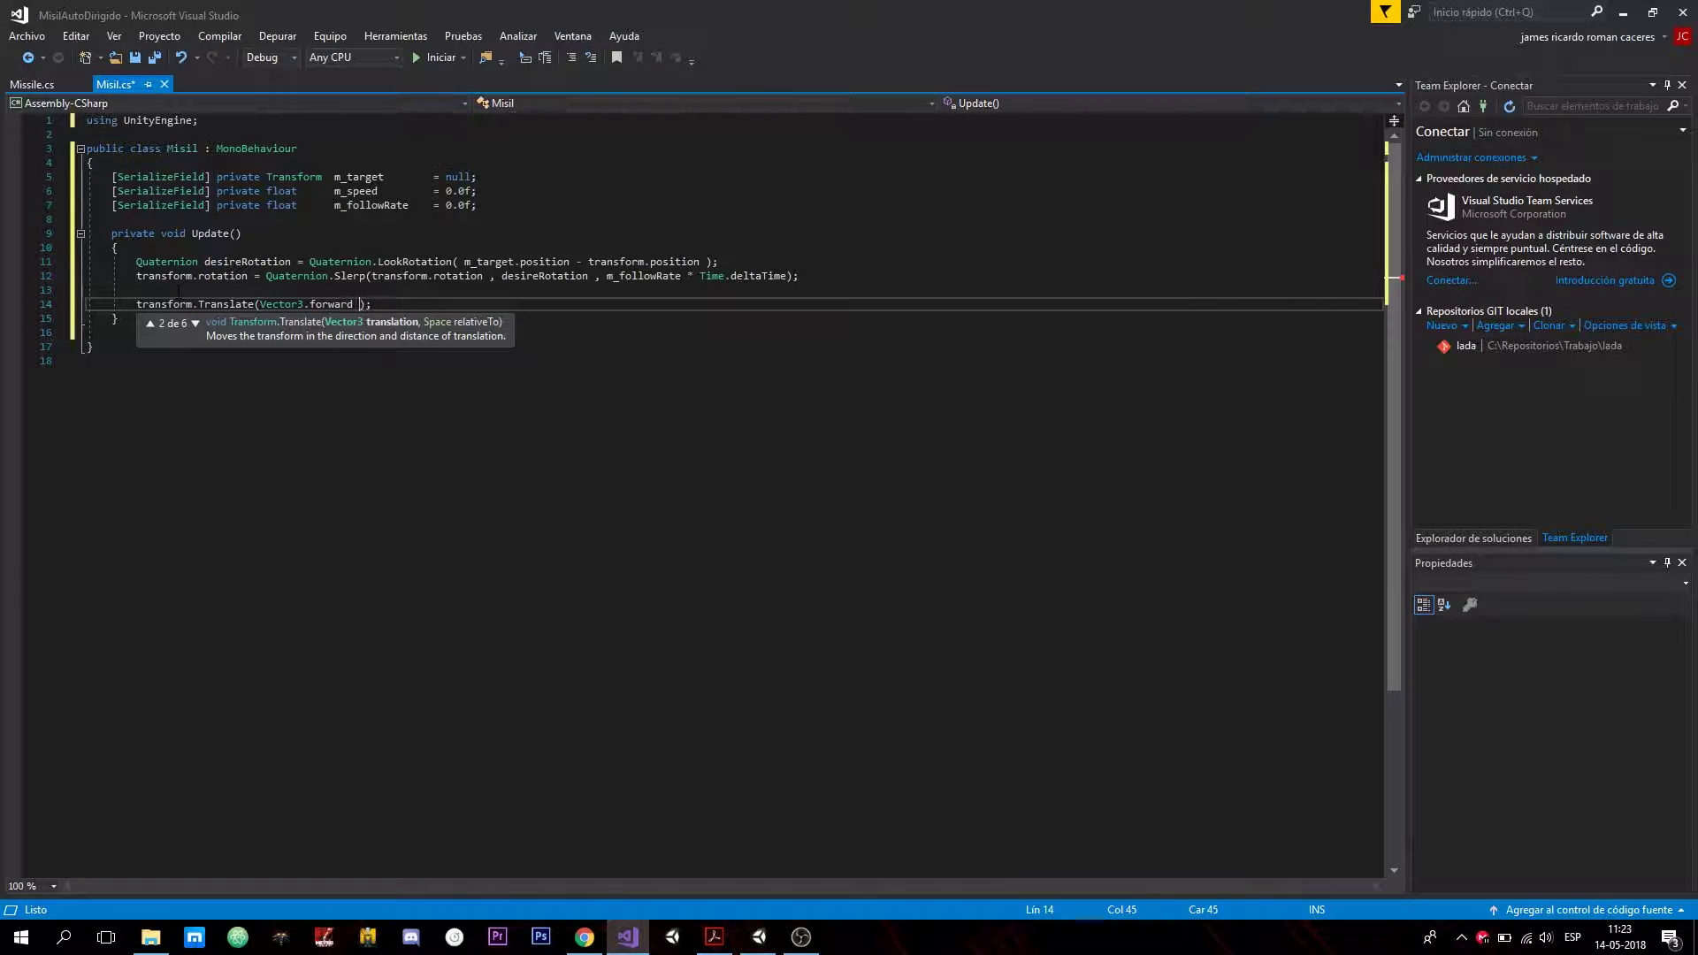
{"action": "type", "text": "* "}
{"action": "type", "text": "time.del"}
{"action": "key", "text": "Tab"}
{"action": "type", "text": "* "}
{"action": "type", "text": "m_speed"}
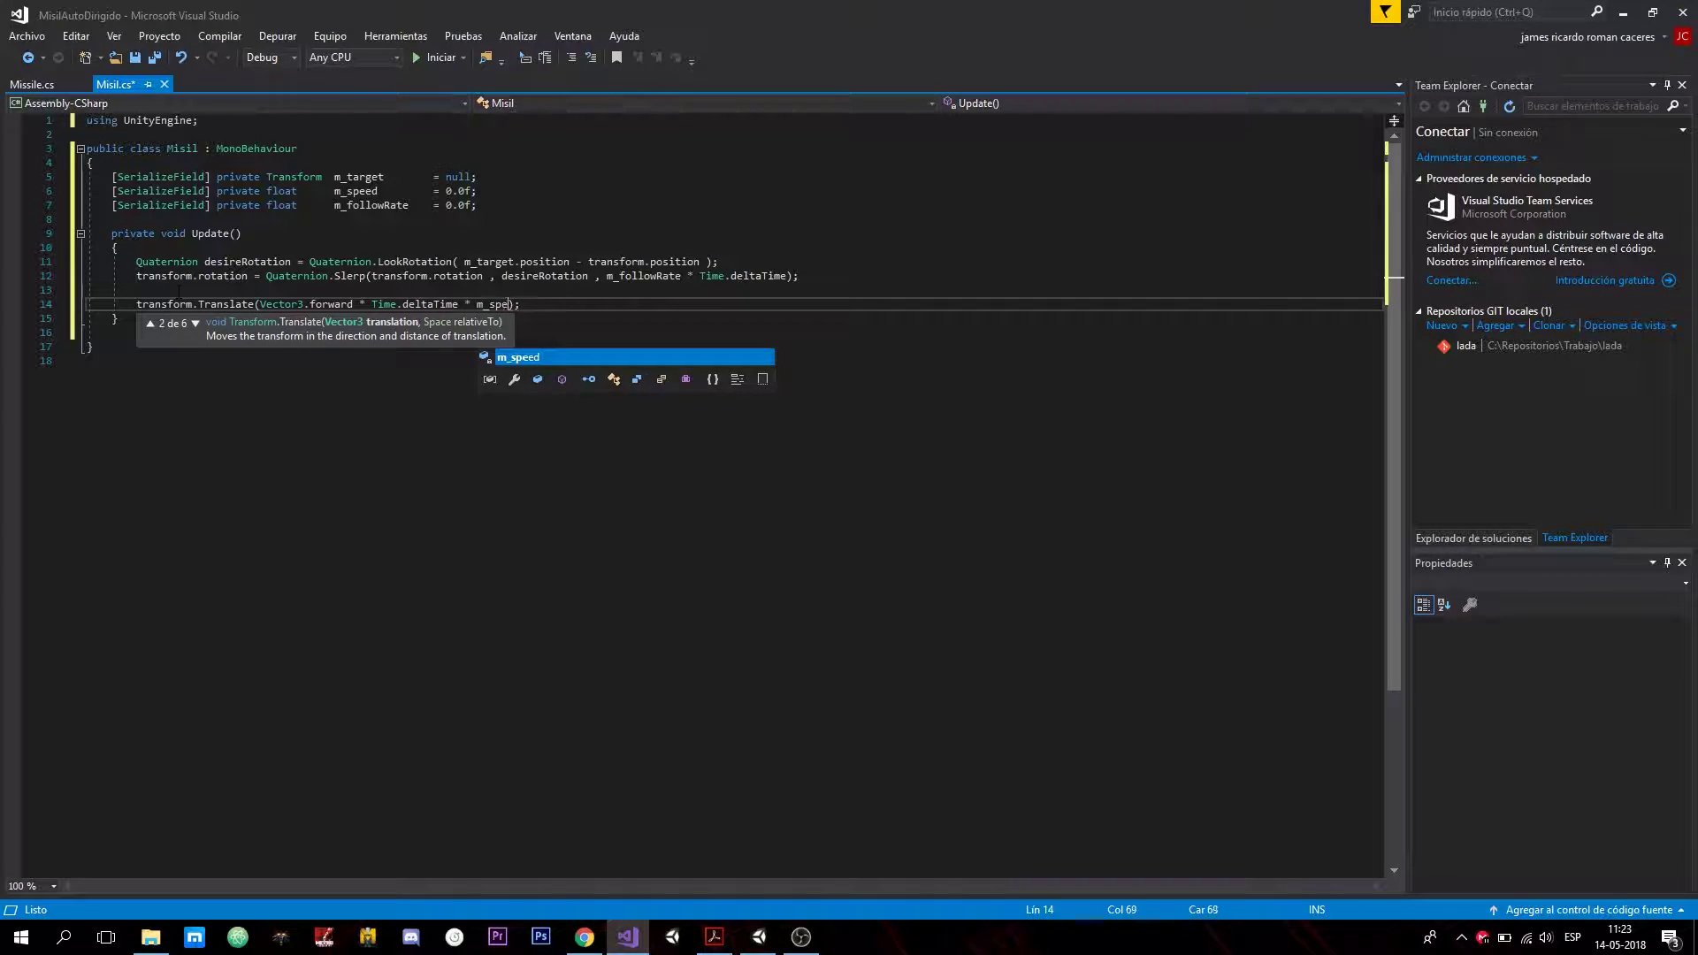
Save Misil.cs with Ctrl+S.
{"action": "key", "text": "ctrl+s"}
{"action": "key", "text": "Escape"}
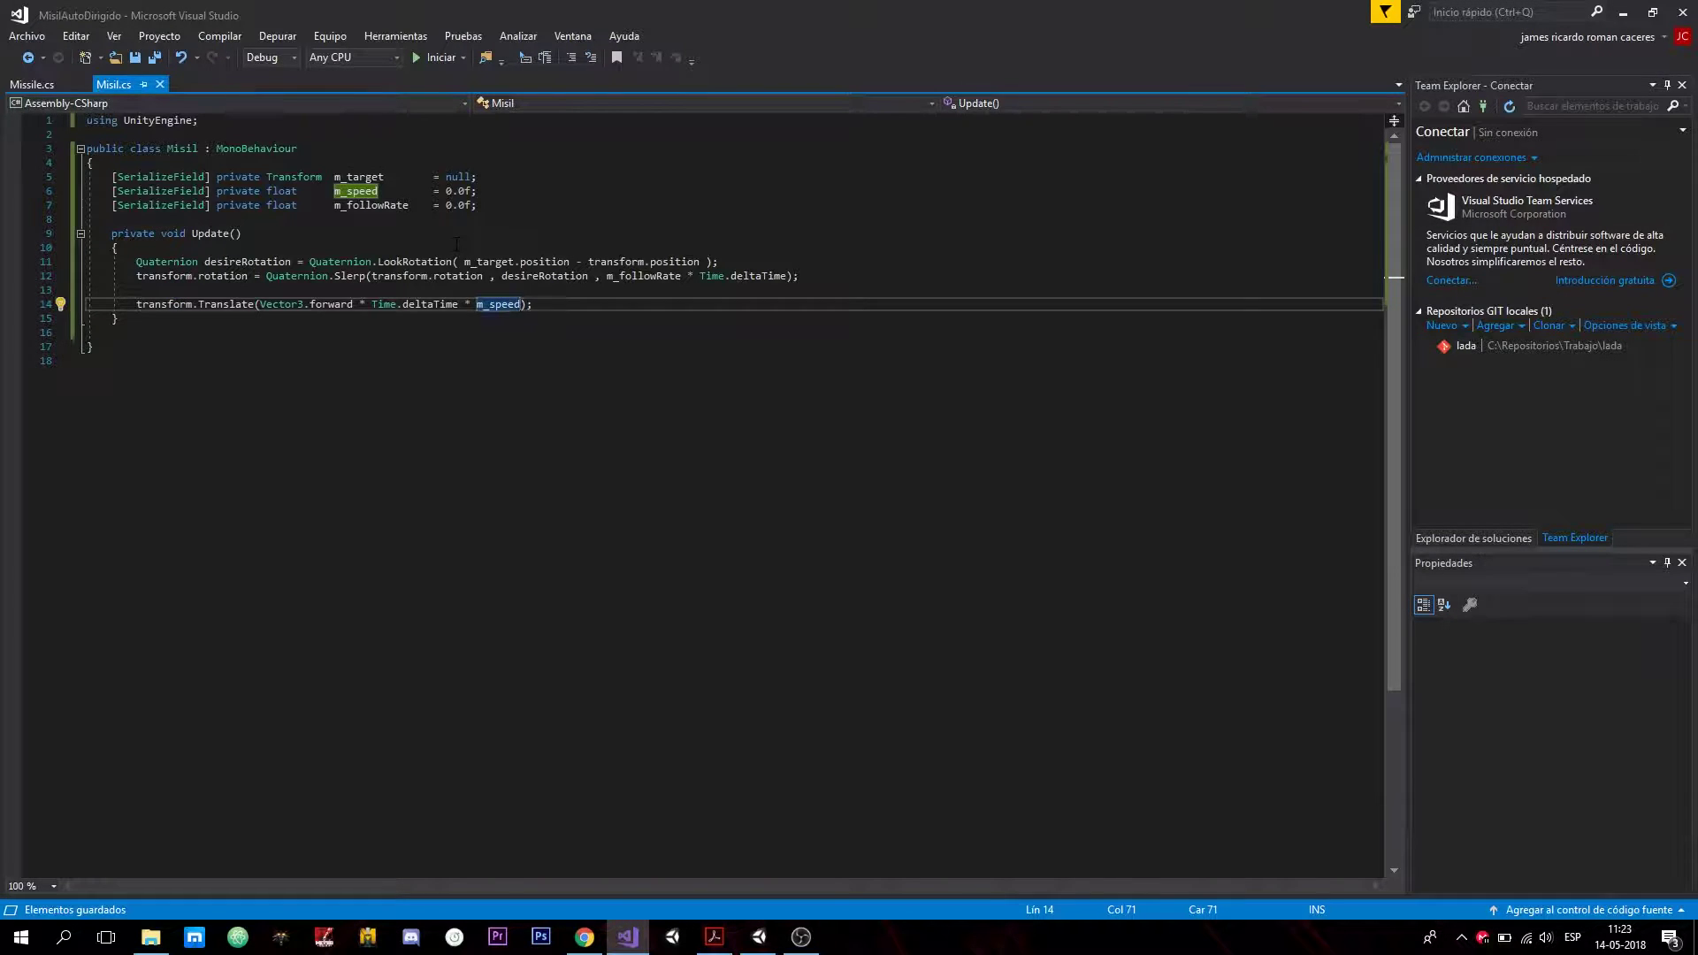
{"action": "left_click", "coordinate": [119, 248]}
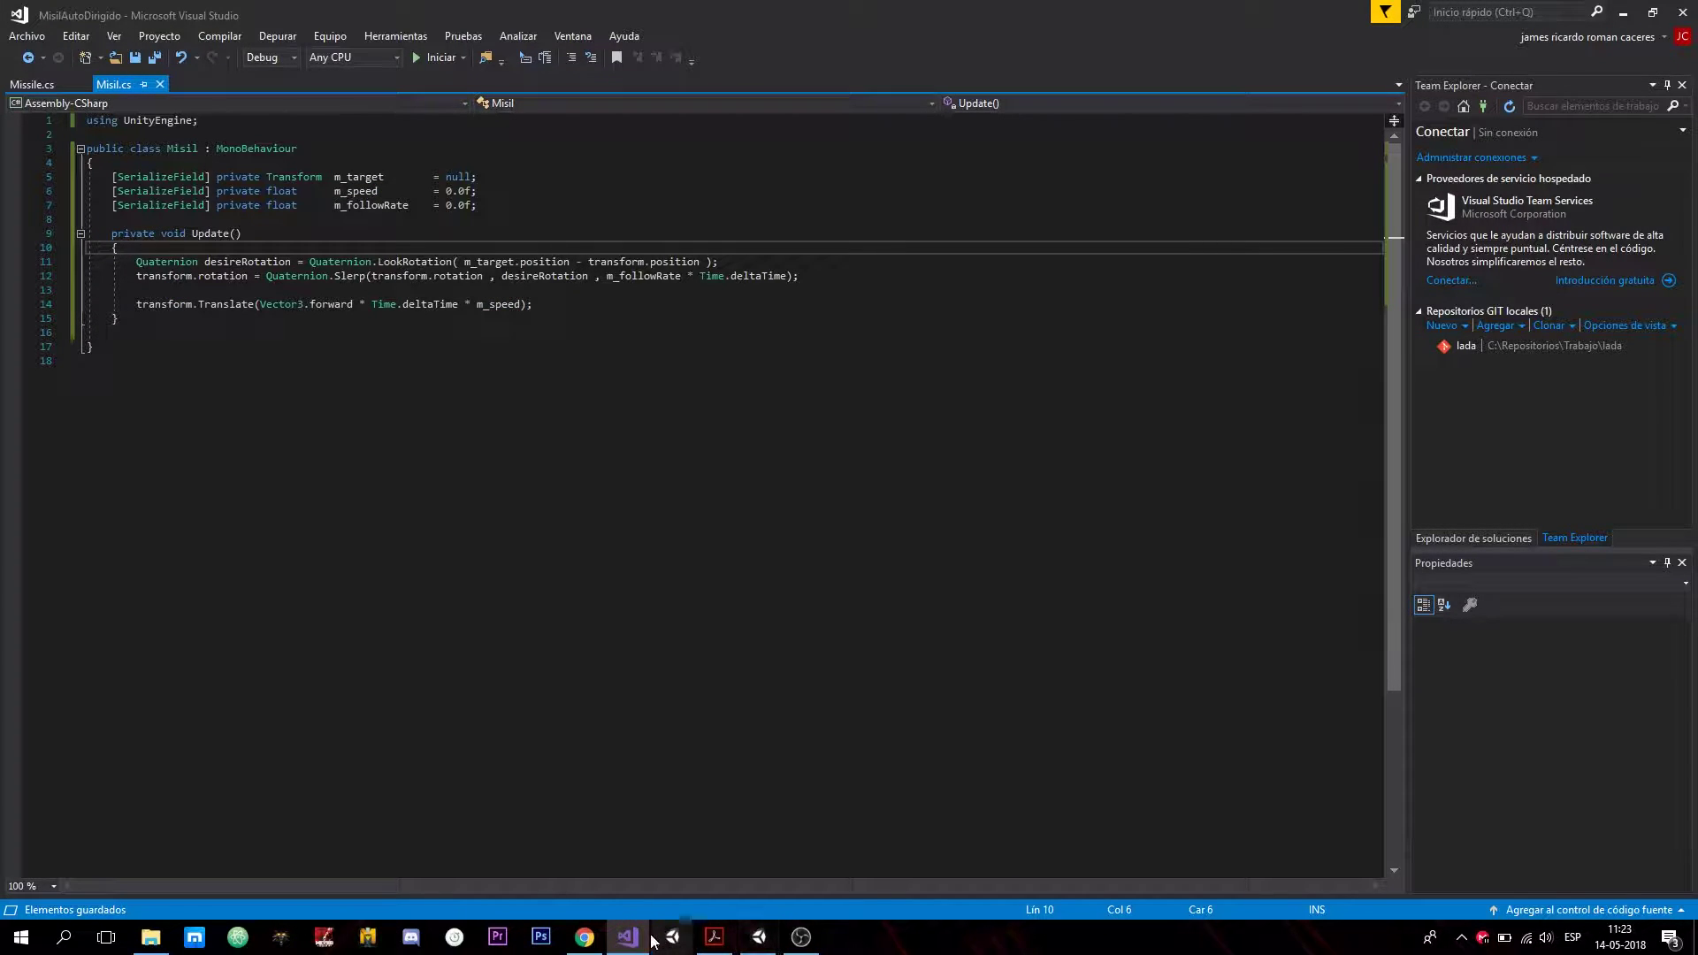
In Unity, set the Capsule's Position Z to 0 inside RootMisile.
{"action": "left_click", "coordinate": [756, 940]}
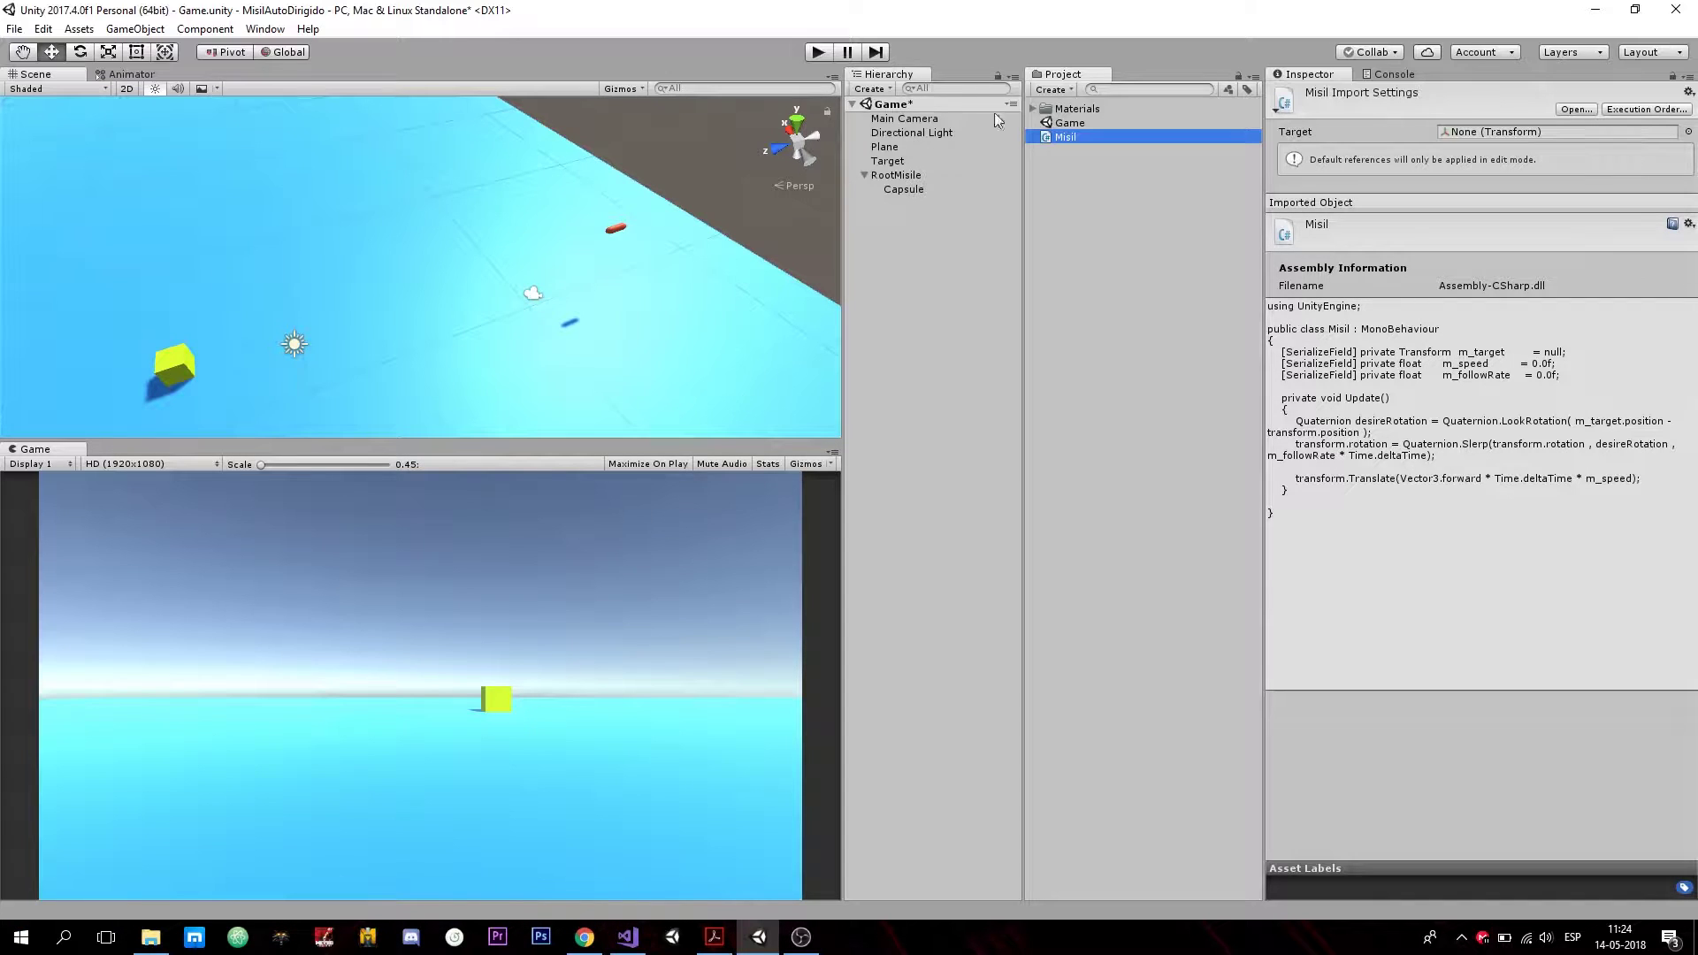
{"action": "left_click", "coordinate": [903, 189]}
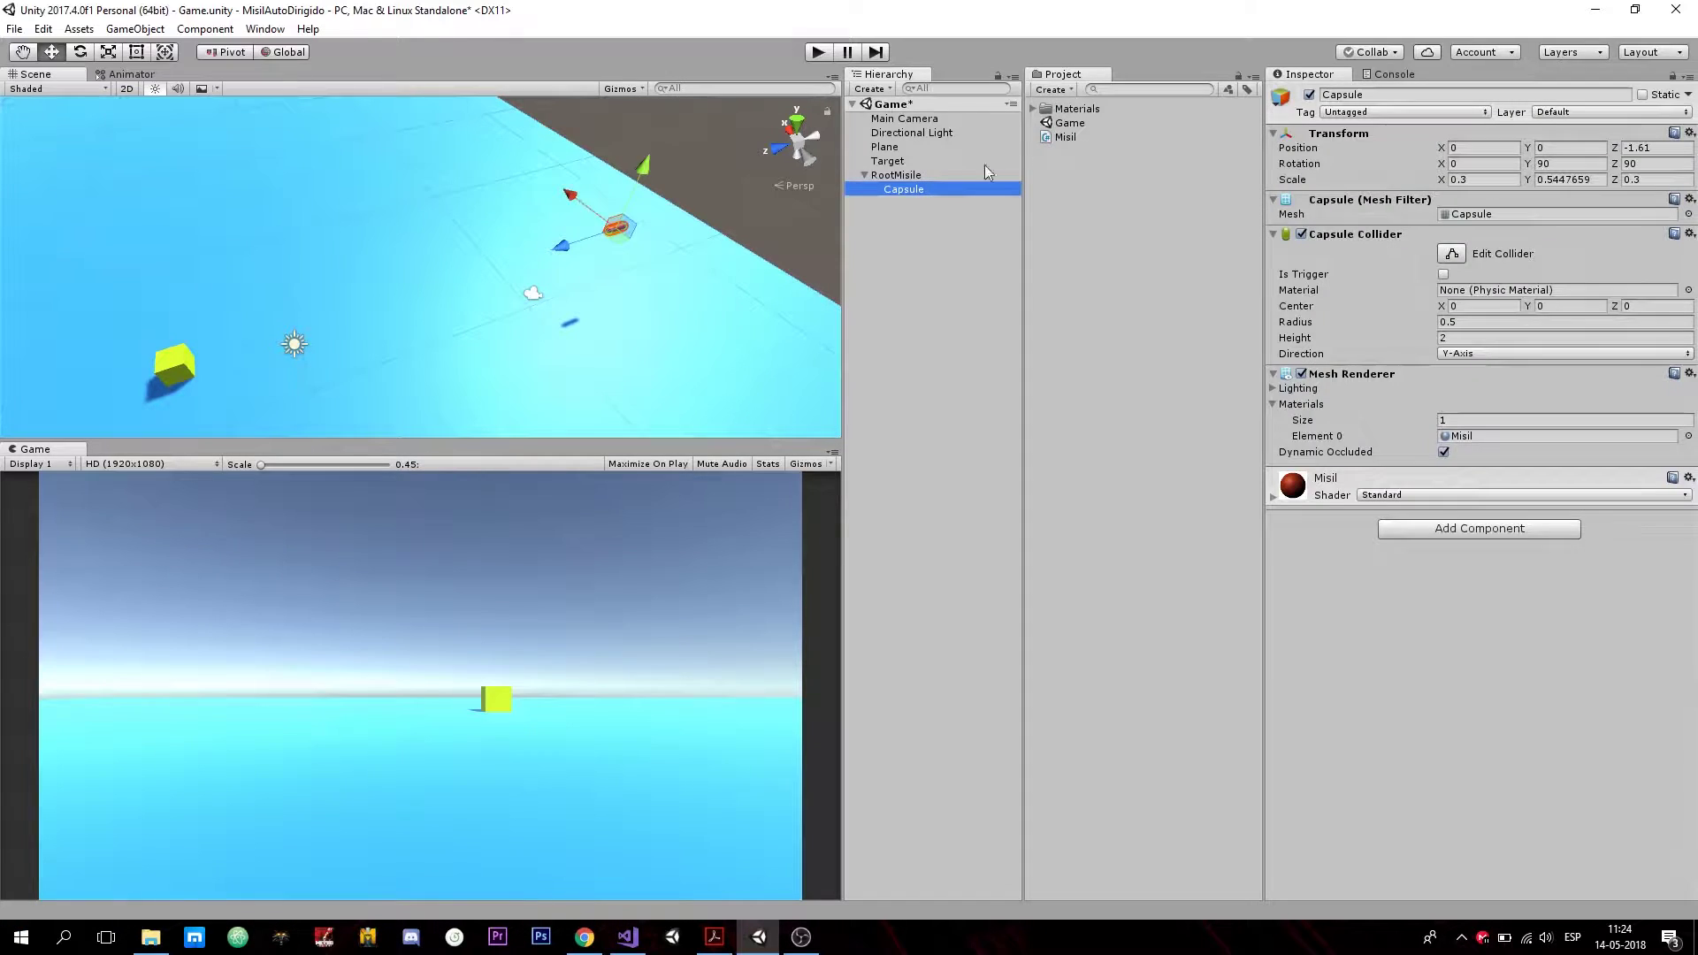
{"action": "scroll", "coordinate": [598, 205], "scroll_direction": "up", "scroll_amount": 4}
{"action": "middle_click_drag", "start_coordinate": [480, 199], "coordinate": [443, 211]}
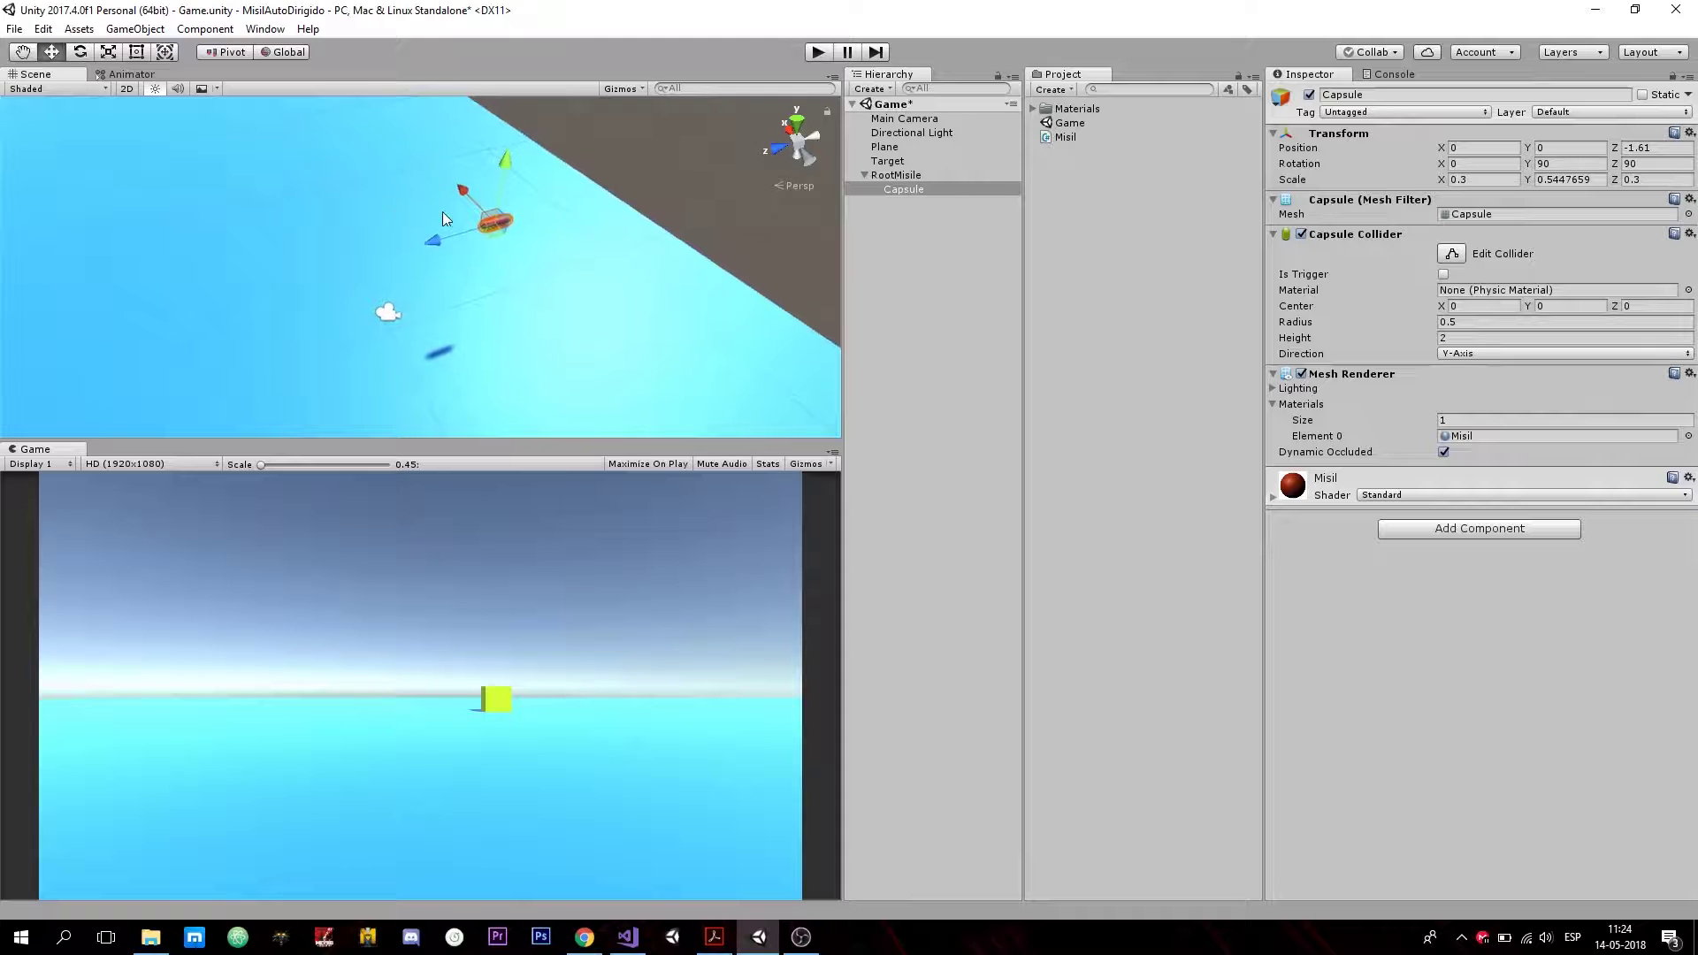
{"action": "scroll", "coordinate": [442, 212], "scroll_direction": "up", "scroll_amount": 3}
{"action": "left_click", "coordinate": [918, 180]}
{"action": "left_click_drag", "start_coordinate": [918, 186], "coordinate": [904, 182]}
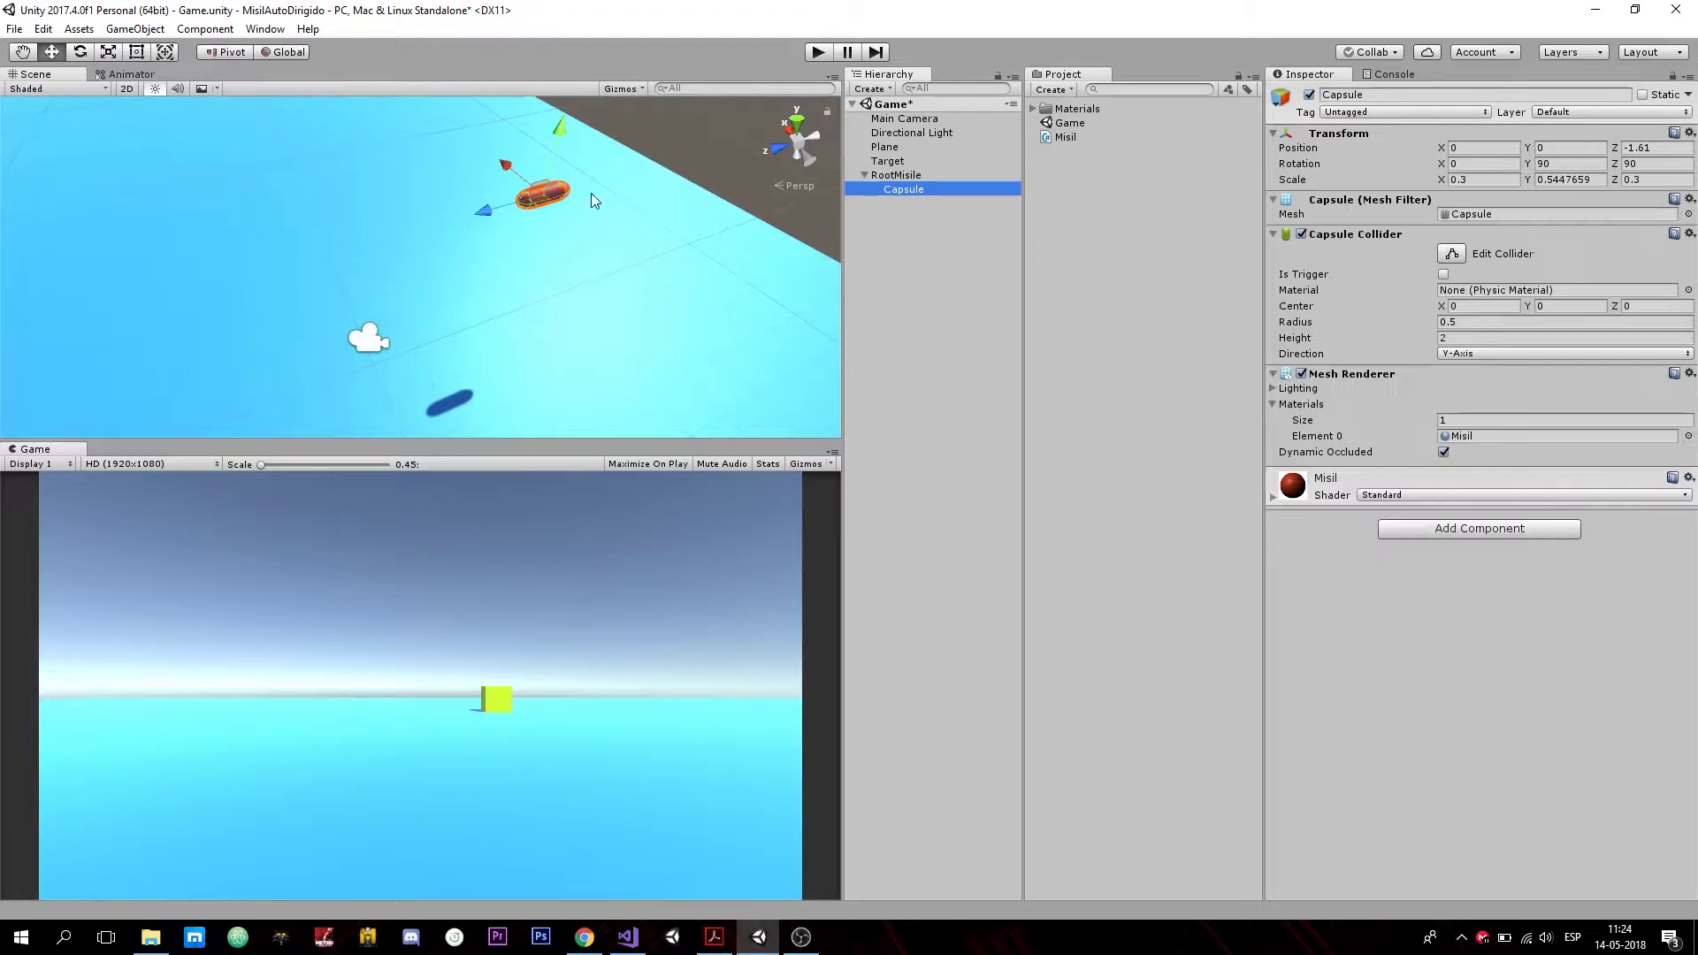
{"action": "left_click", "coordinate": [904, 178]}
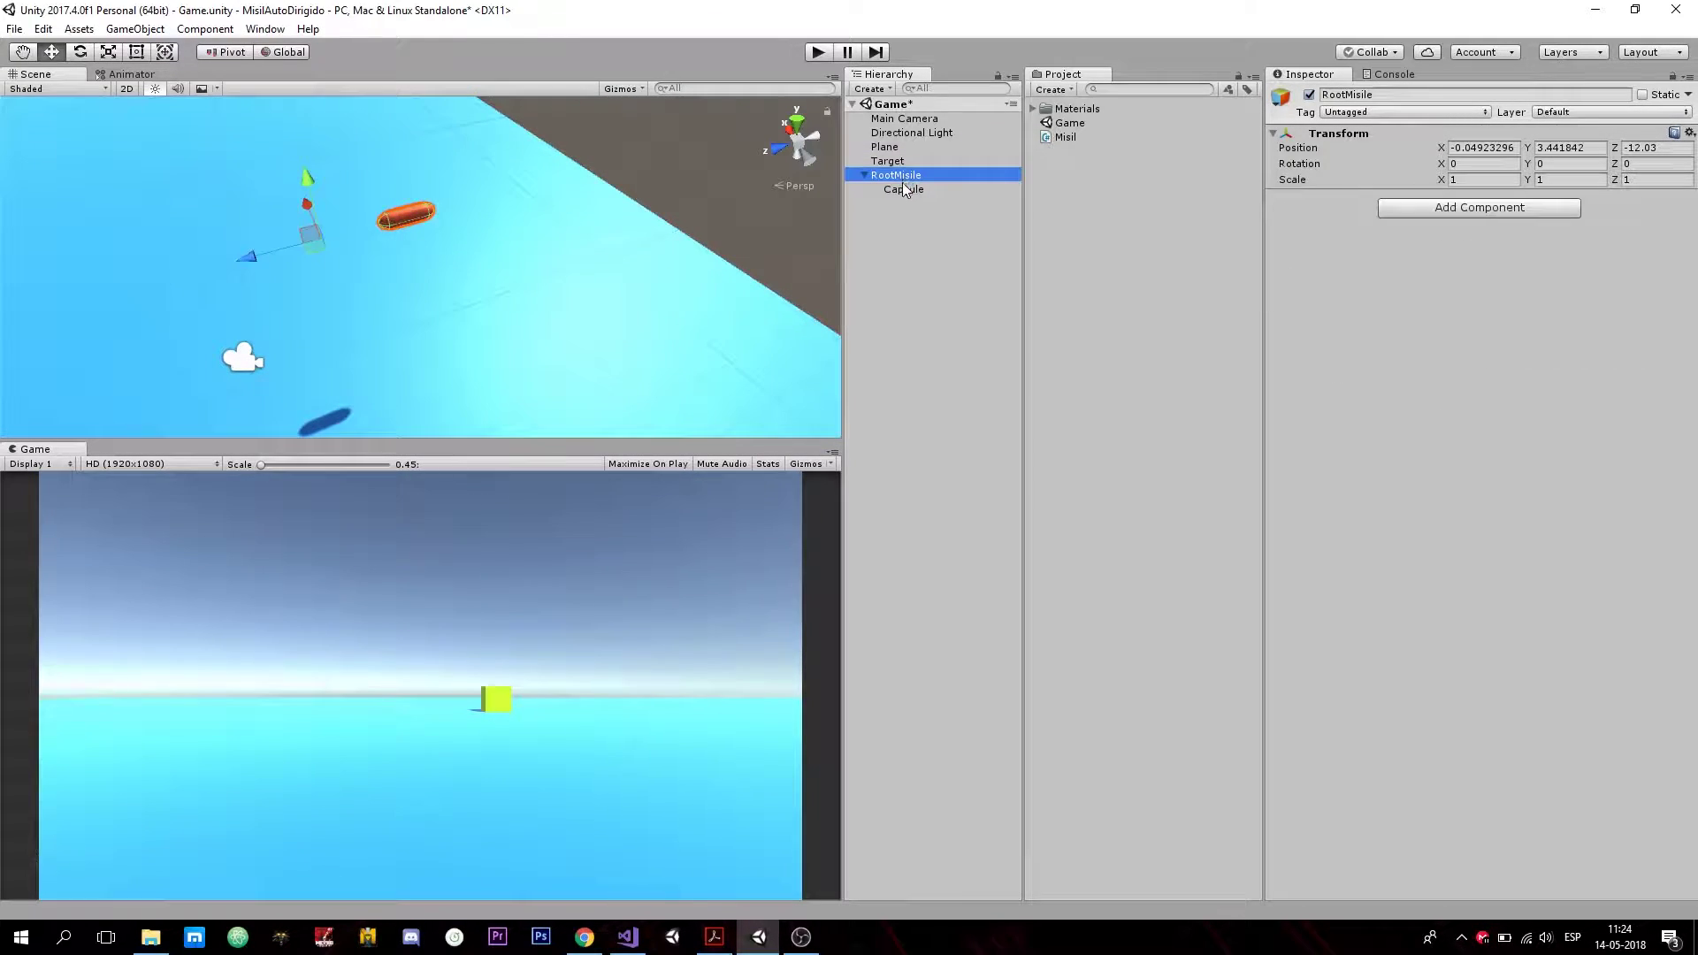
{"action": "left_click", "coordinate": [926, 185]}
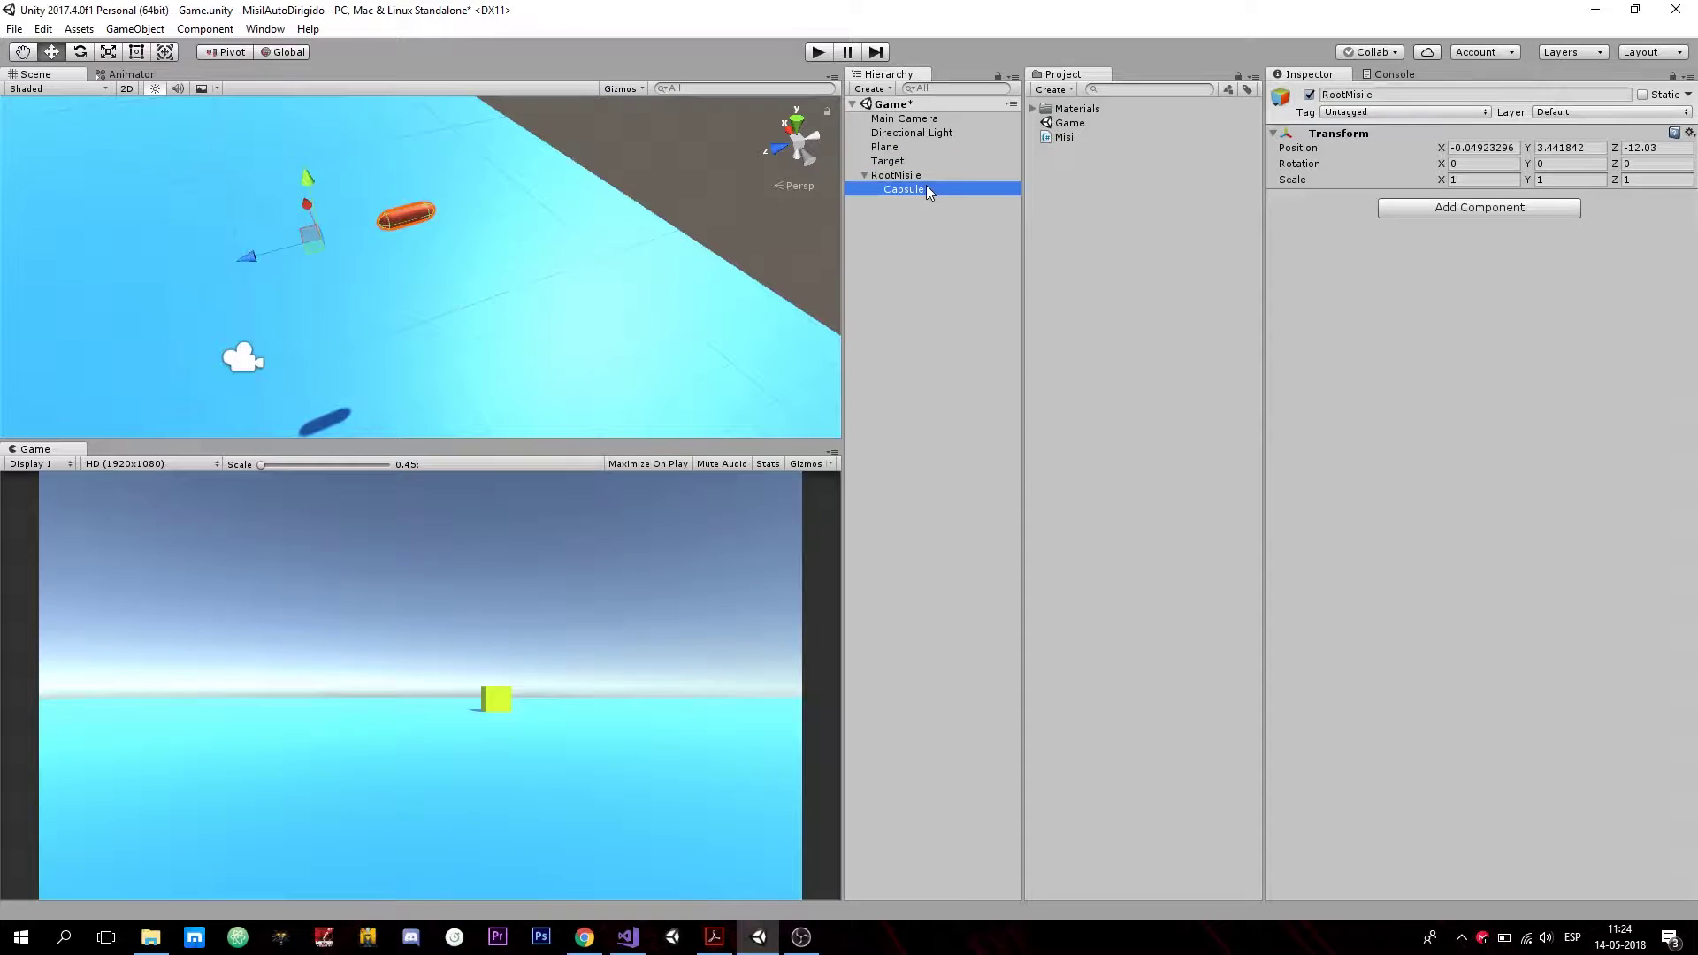
{"action": "left_click", "coordinate": [1636, 148]}
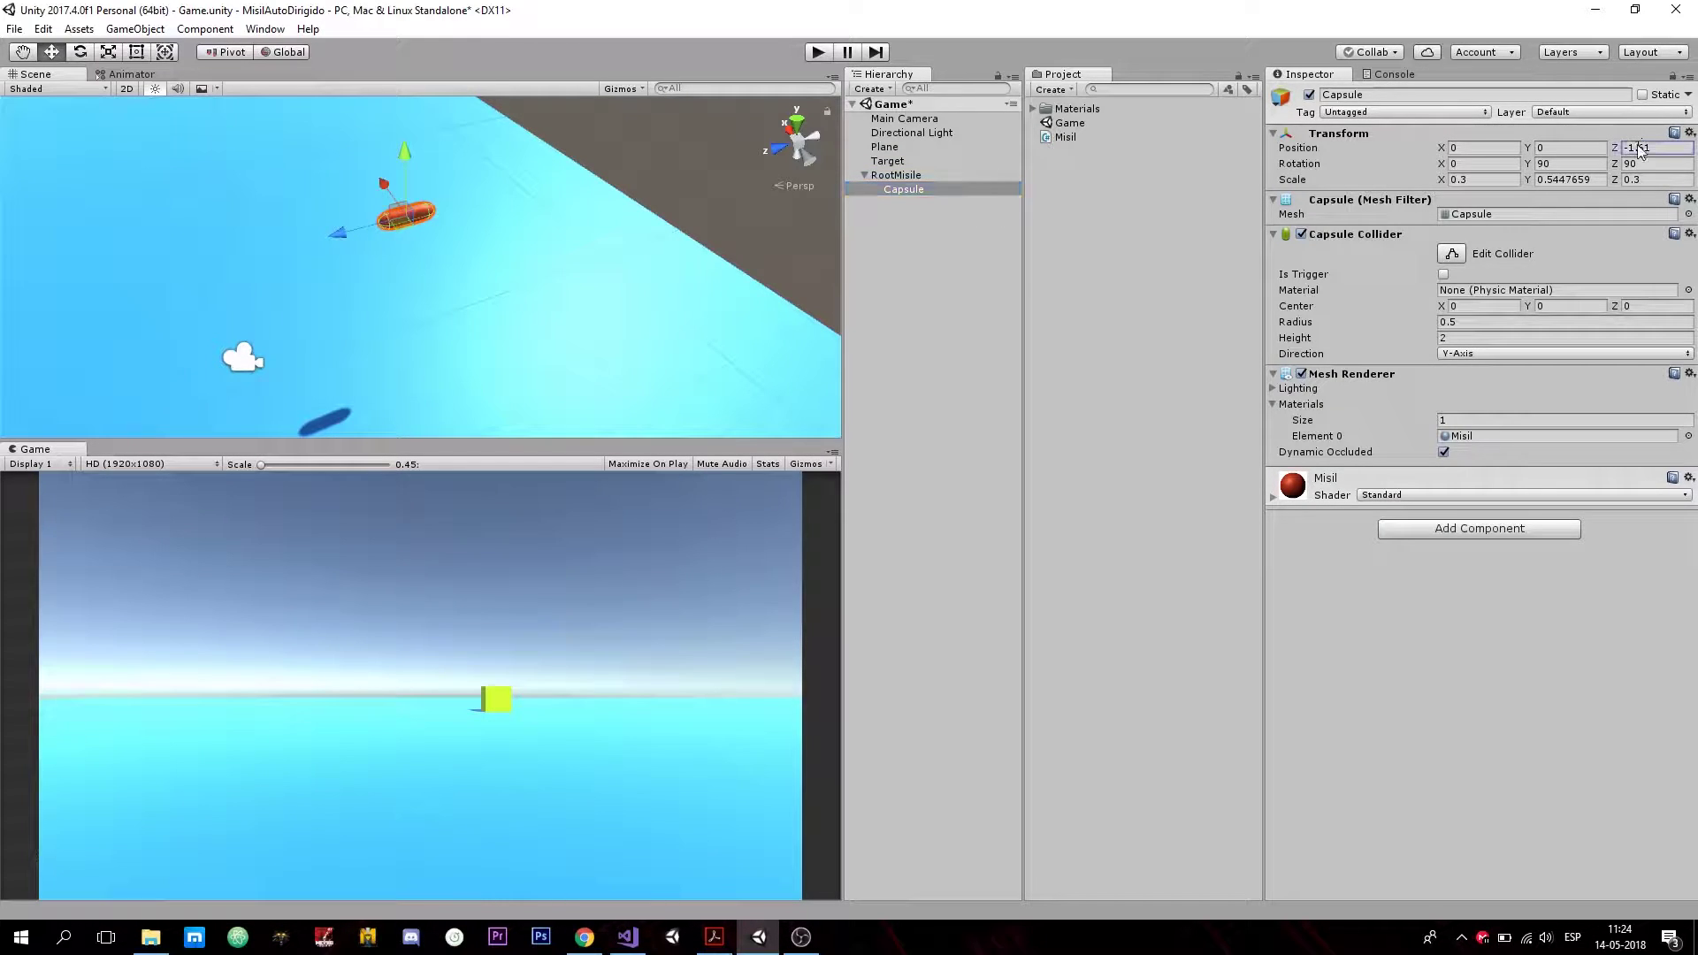
{"action": "type", "text": "0"}
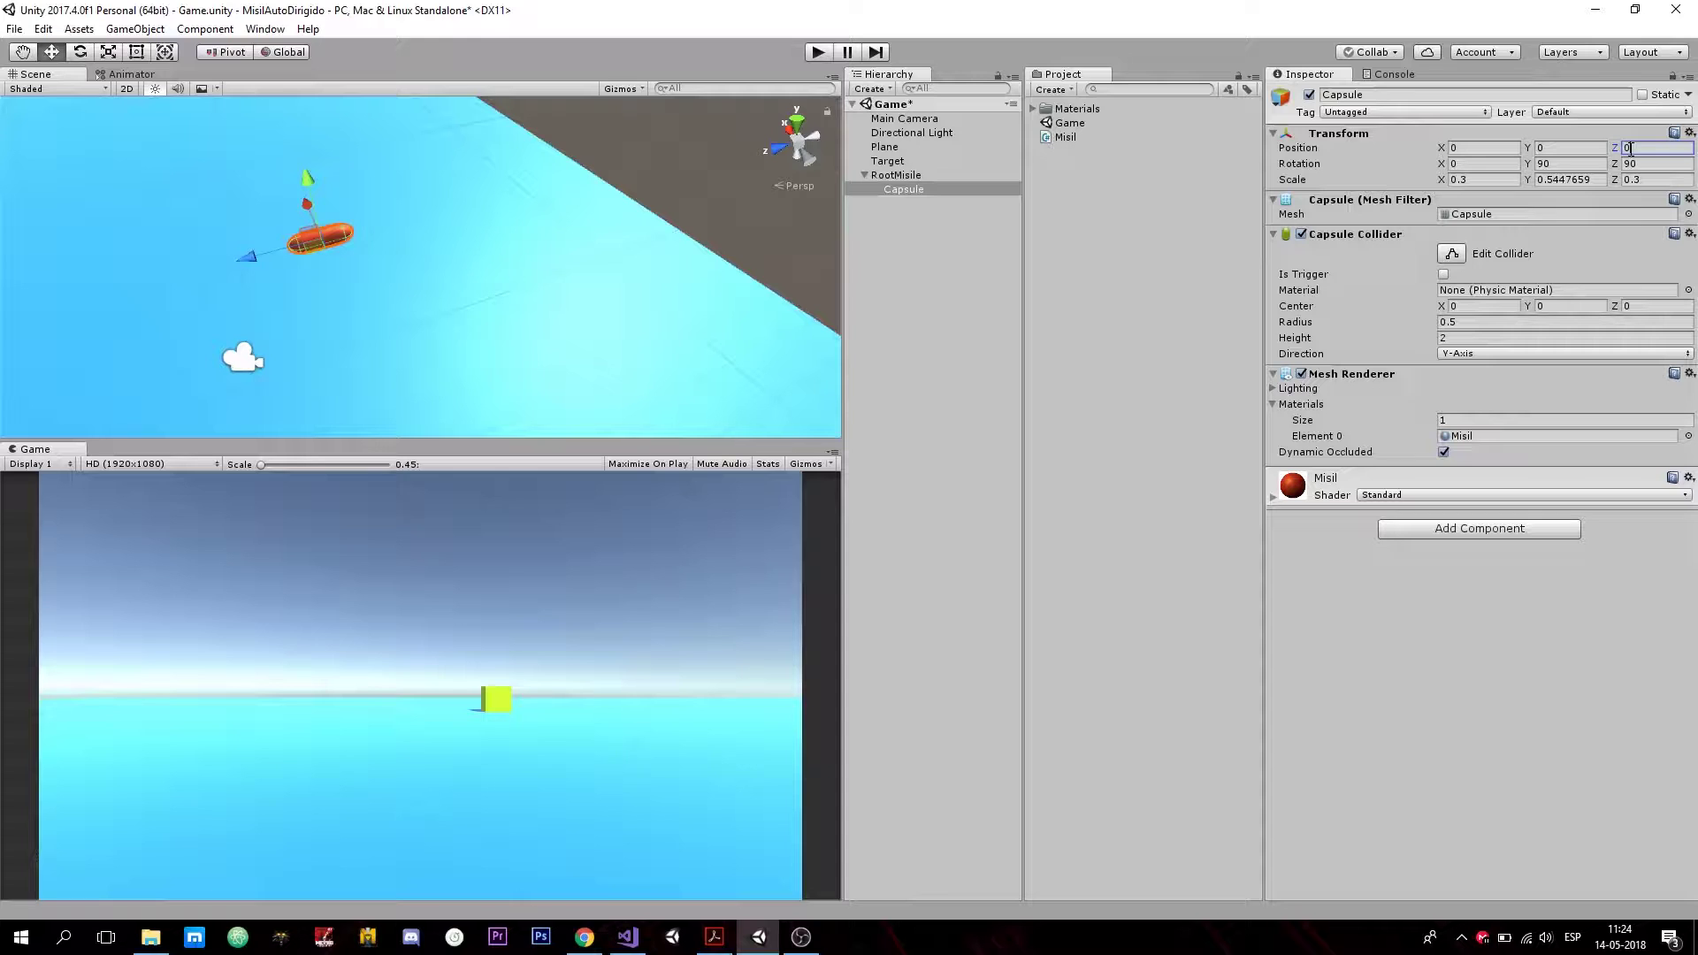
Attach the Misil script from the Project panel to RootMisile.
{"action": "left_click", "coordinate": [920, 179]}
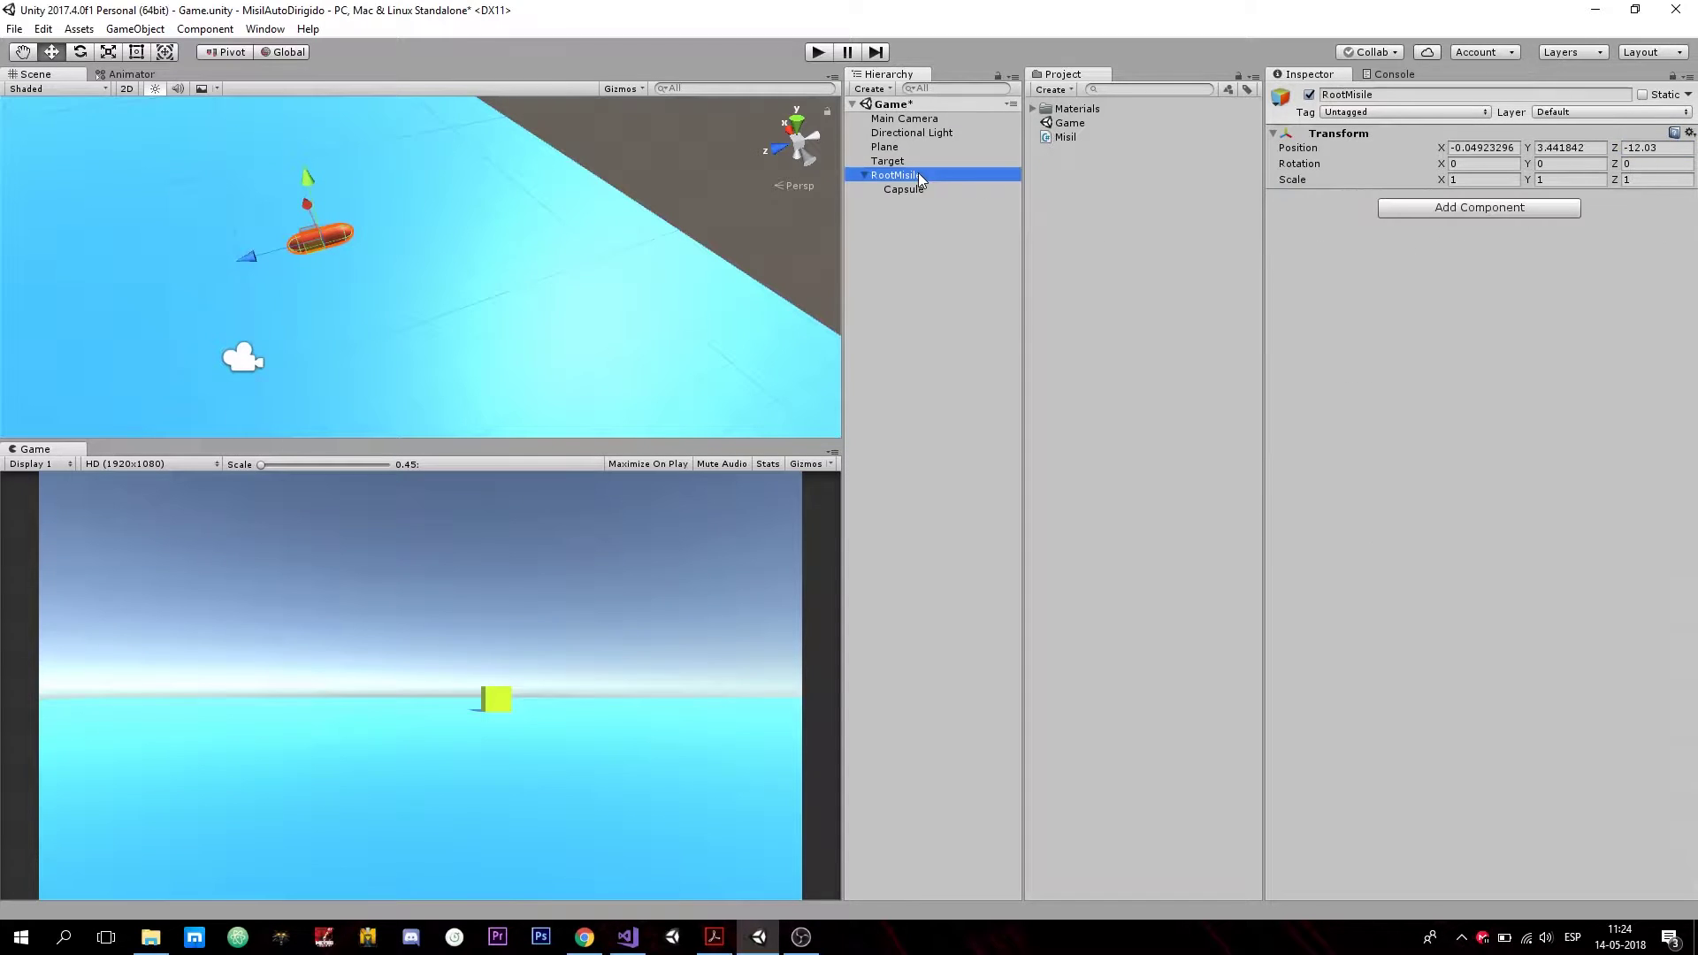
{"action": "left_click", "coordinate": [926, 186]}
{"action": "mouse_move", "coordinate": [522, 220]}
{"action": "middle_mouse_down"}
{"action": "mouse_move", "coordinate": [638, 170]}
{"action": "mouse_move", "coordinate": [400, 194]}
{"action": "middle_mouse_up"}
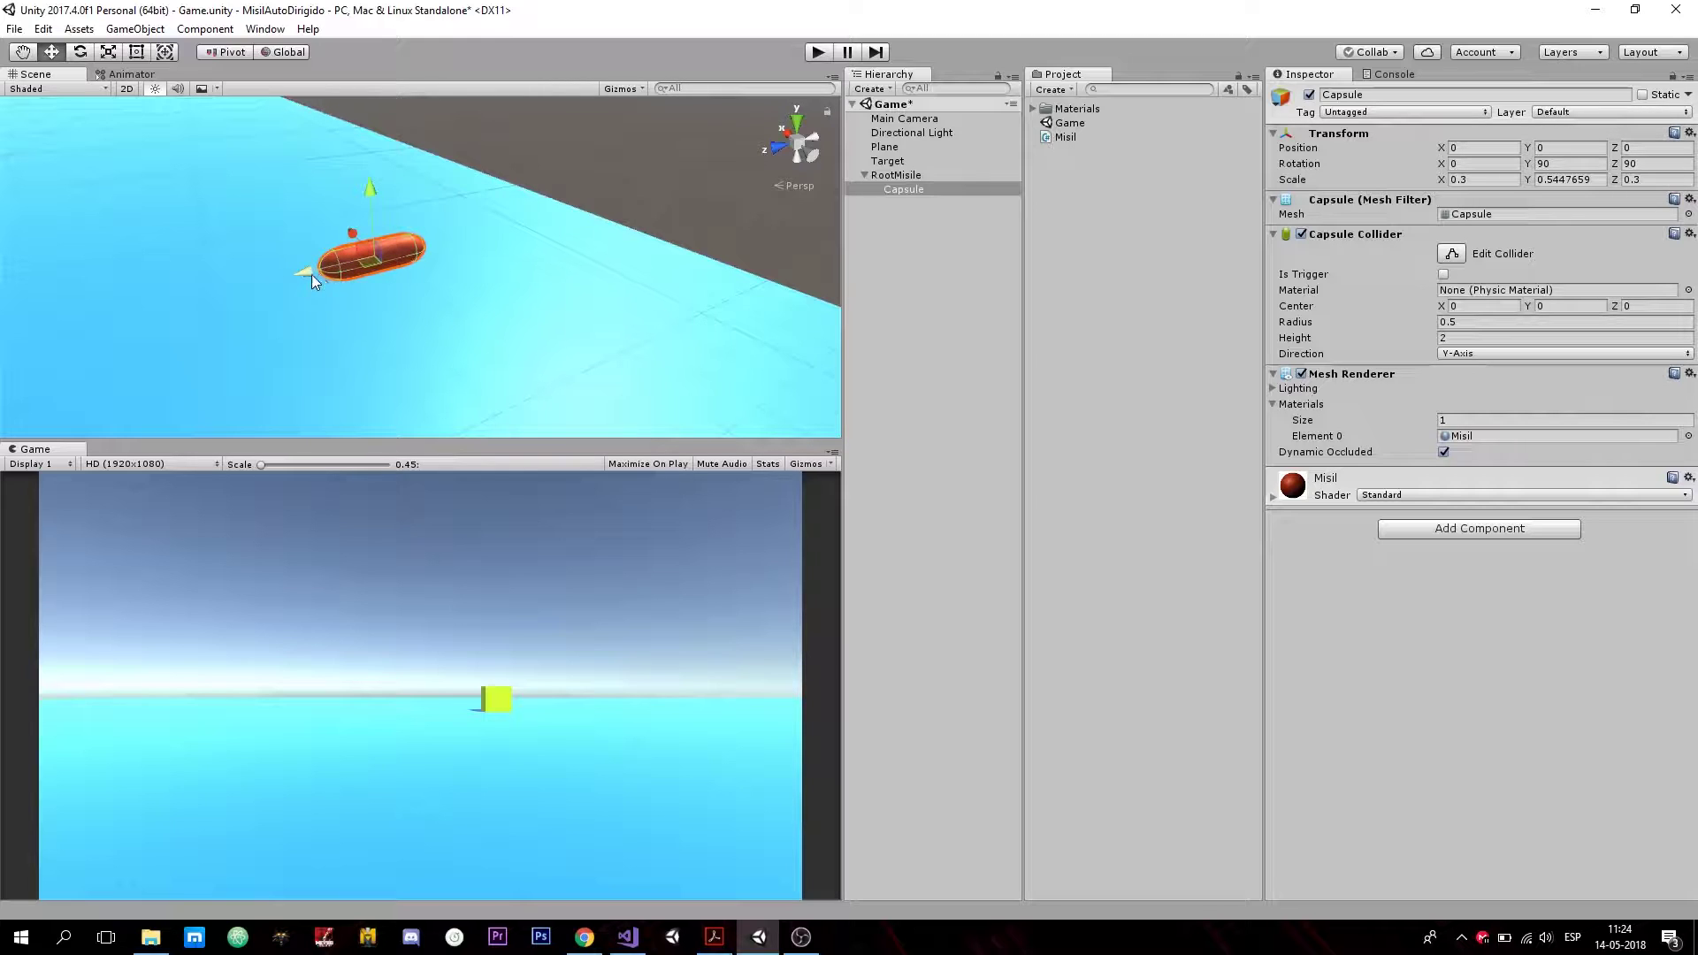
{"action": "left_click", "coordinate": [896, 176]}
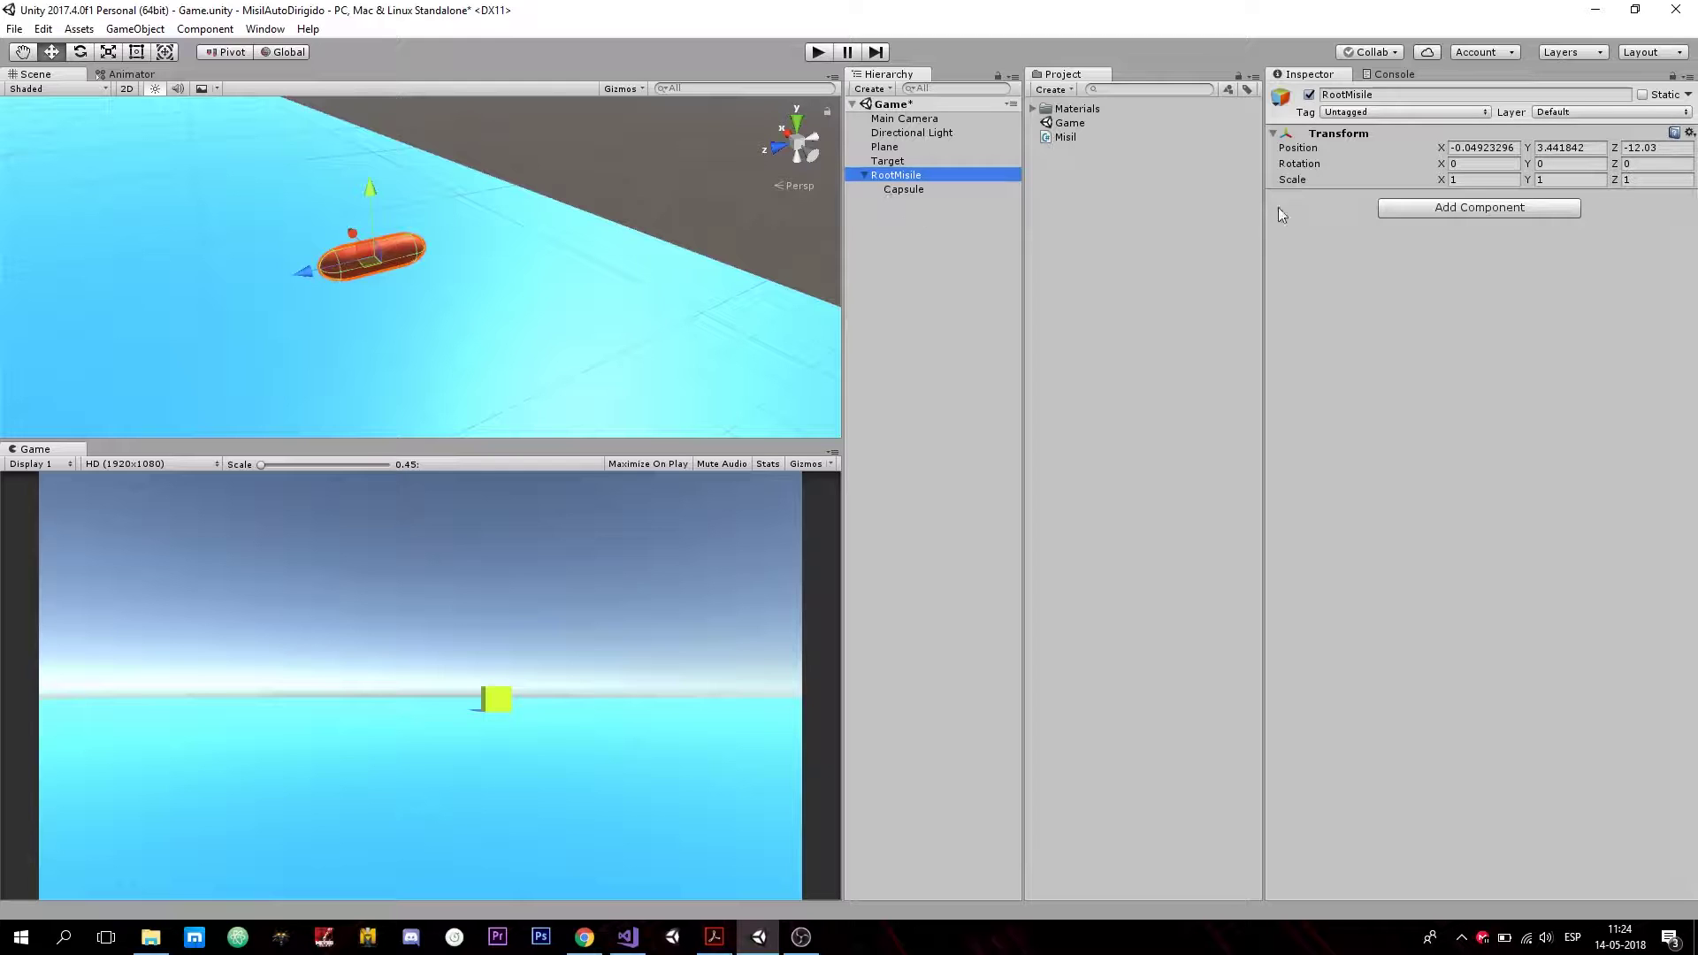
{"action": "mouse_move", "coordinate": [1060, 136]}
{"action": "left_mouse_down"}
{"action": "mouse_move", "coordinate": [903, 179]}
{"action": "mouse_move", "coordinate": [1455, 230]}
{"action": "left_mouse_up"}
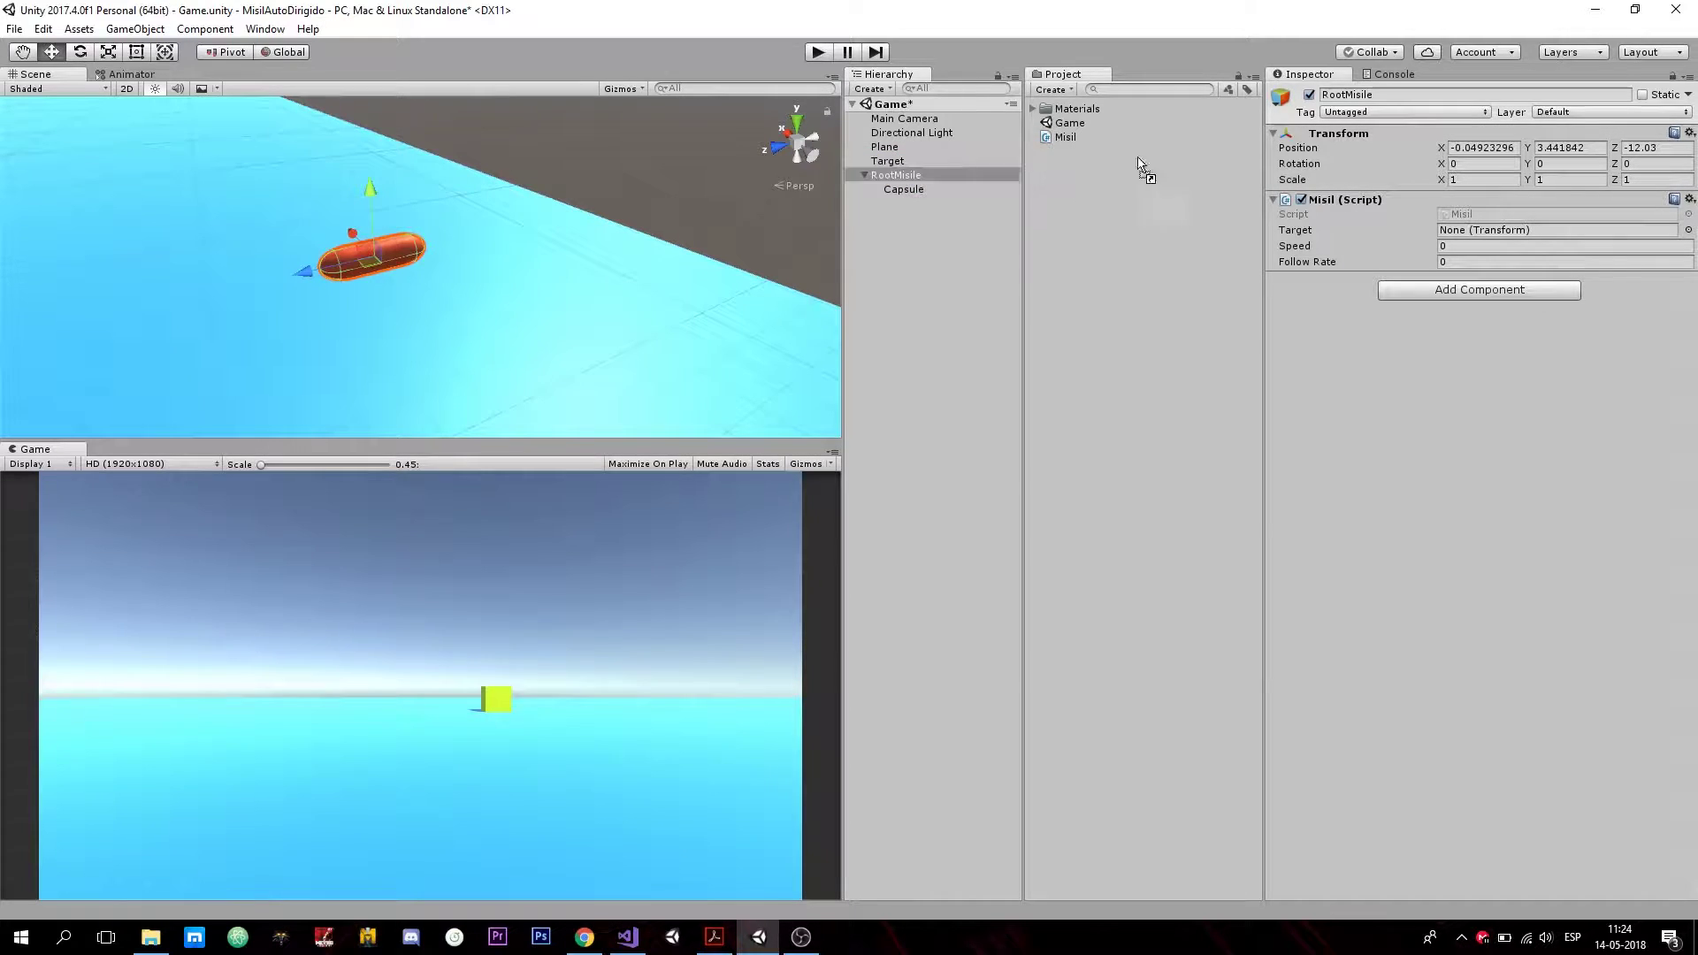
Set the Misil component's Speed to 20 and Follow Rate to 1.5.
{"action": "left_click", "coordinate": [1456, 245]}
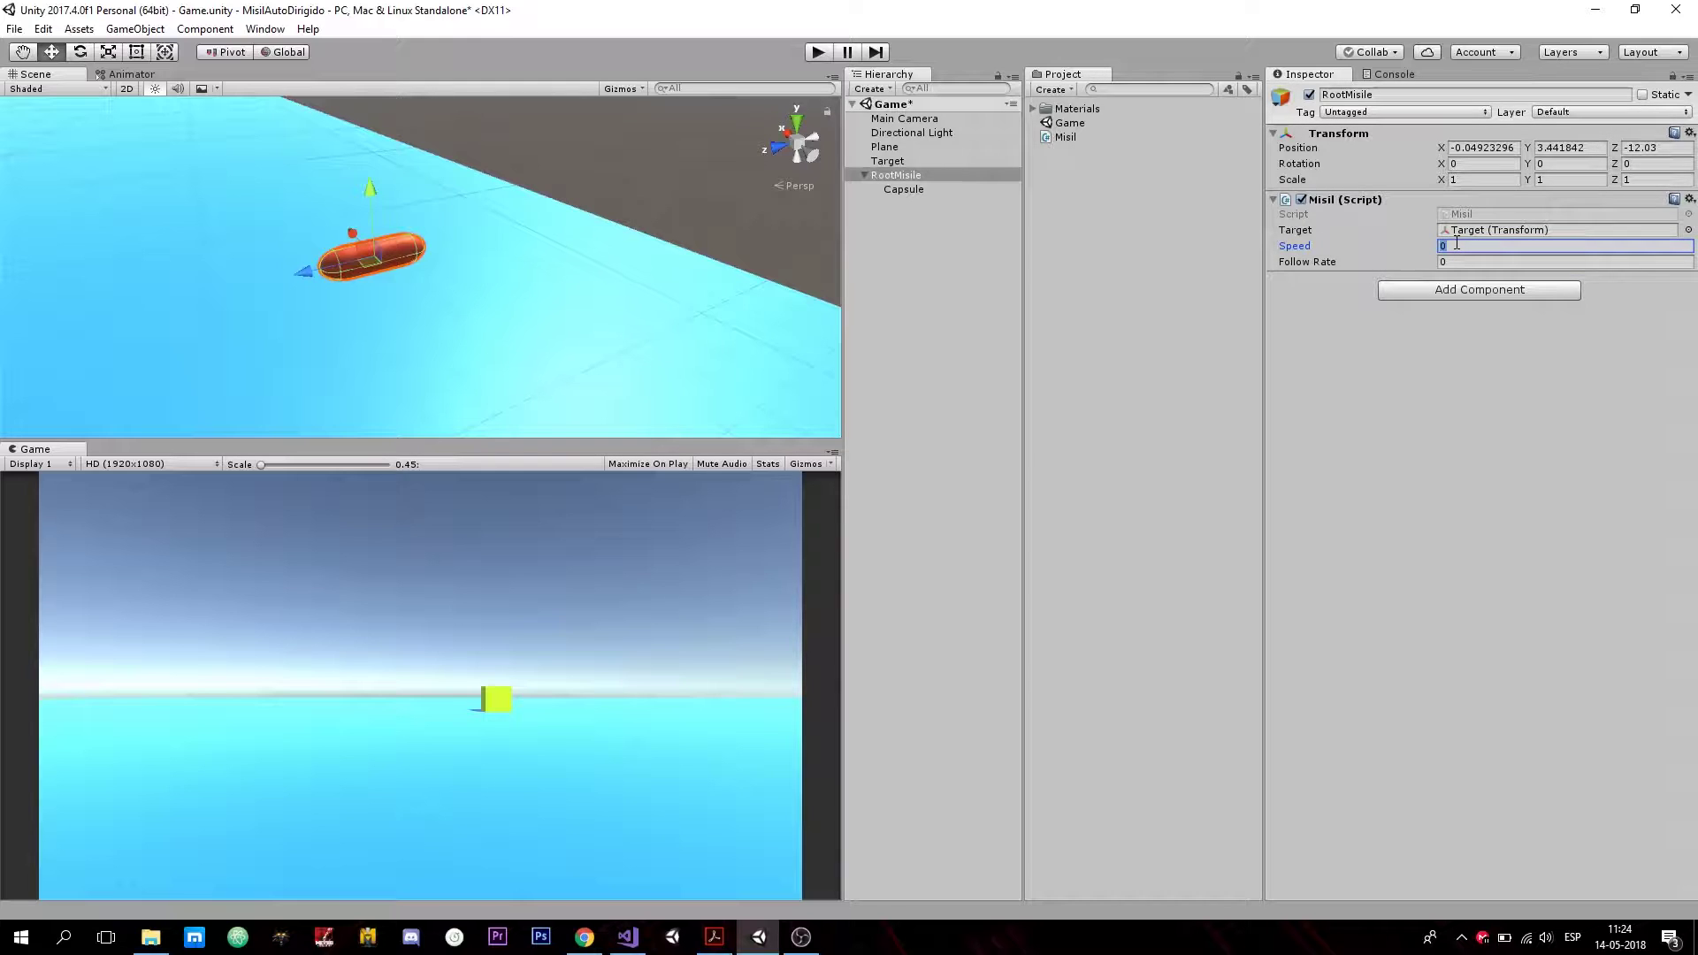
{"action": "type", "text": "20"}
{"action": "left_click", "coordinate": [1459, 262]}
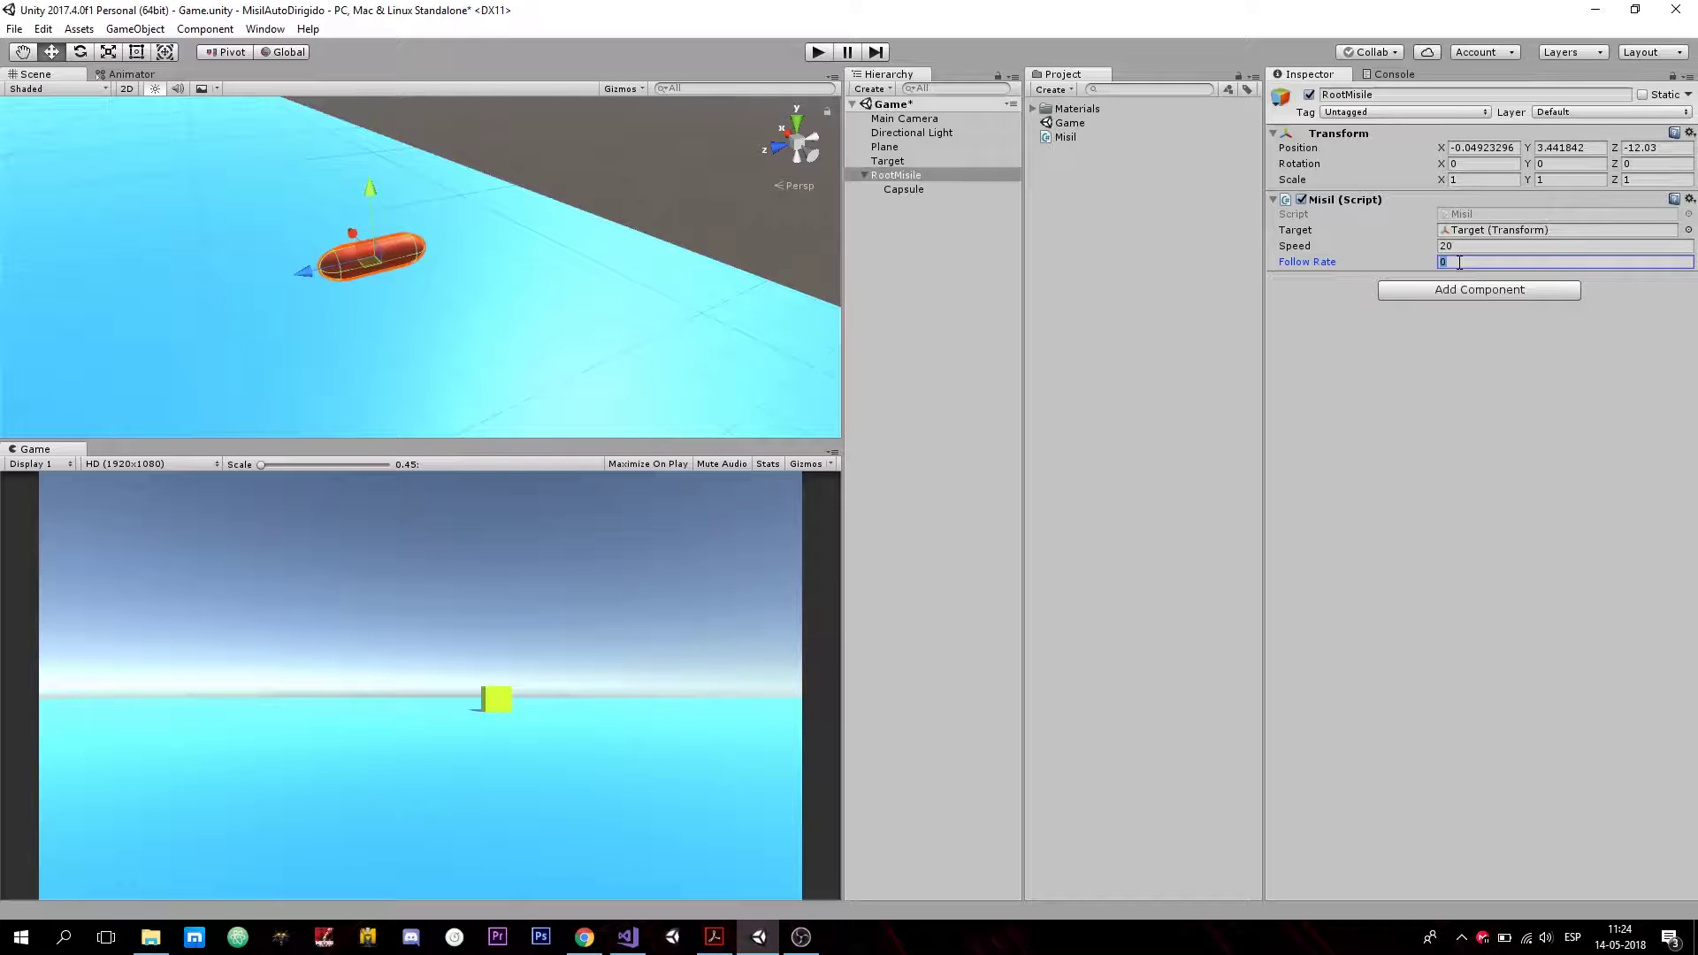
{"action": "type", "text": "1.5"}
Orbit the Scene view to look down over the floor and Target cube.
{"action": "scroll", "coordinate": [180, 219], "scroll_direction": "down", "scroll_amount": 5}
{"action": "mouse_move", "coordinate": [188, 219]}
{"action": "middle_mouse_down"}
{"action": "mouse_move", "coordinate": [380, 255]}
{"action": "mouse_move", "coordinate": [610, 208]}
{"action": "middle_mouse_up"}
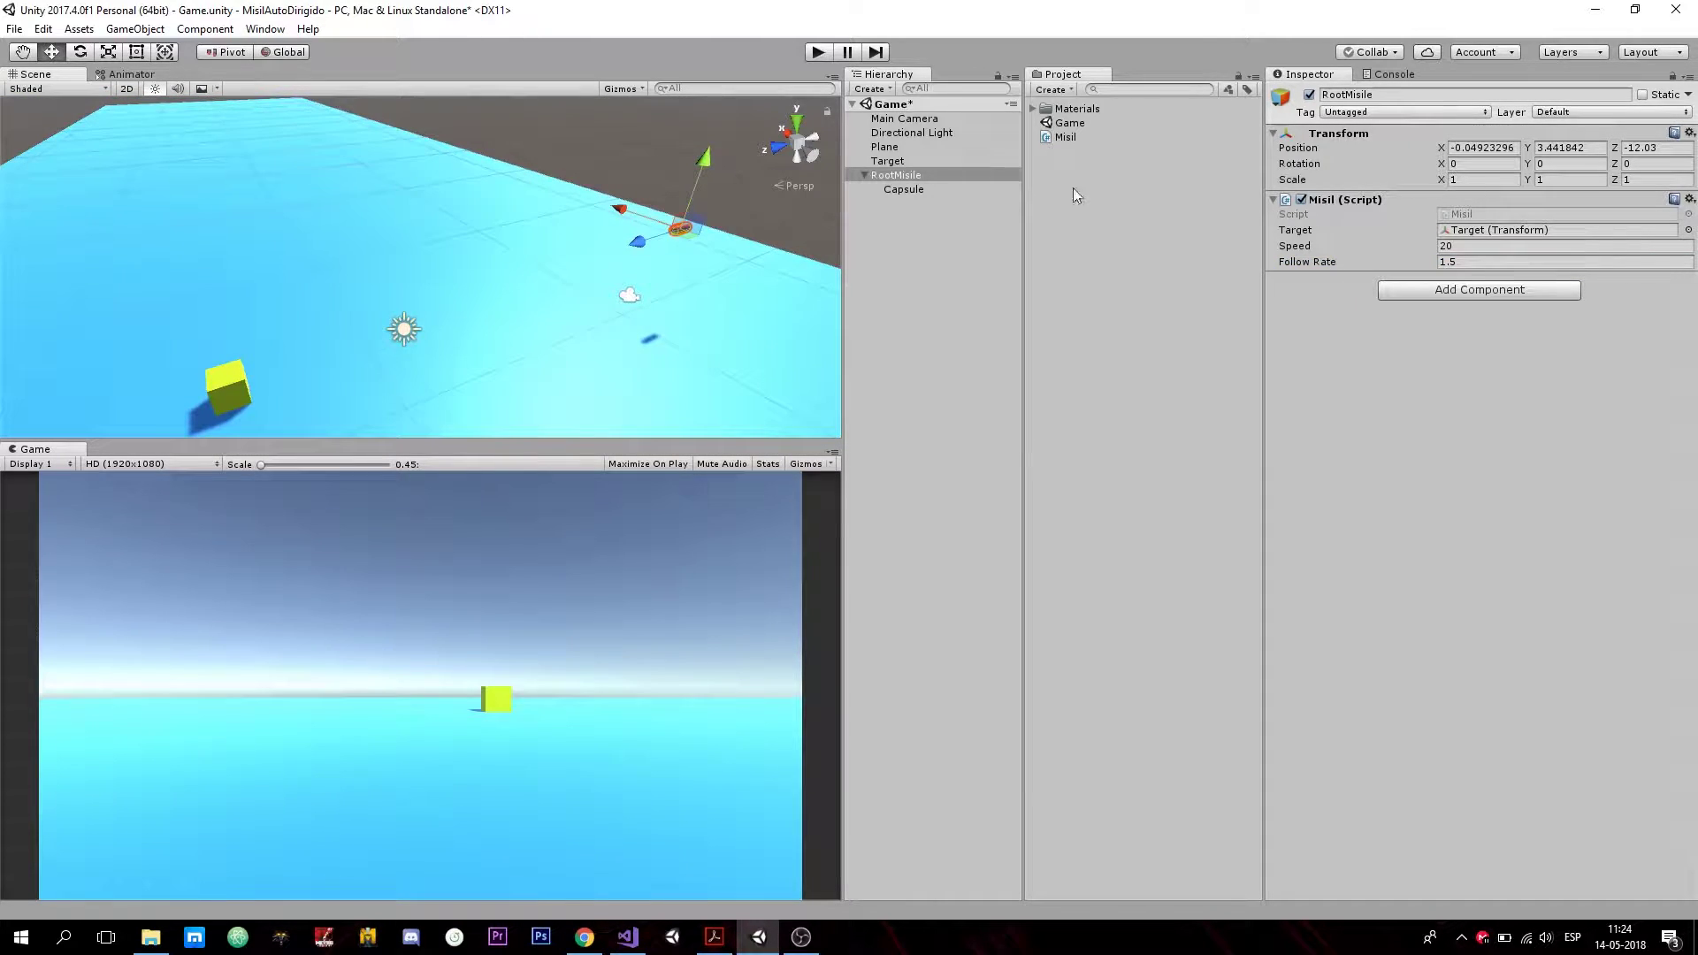
{"action": "left_click", "coordinate": [889, 161]}
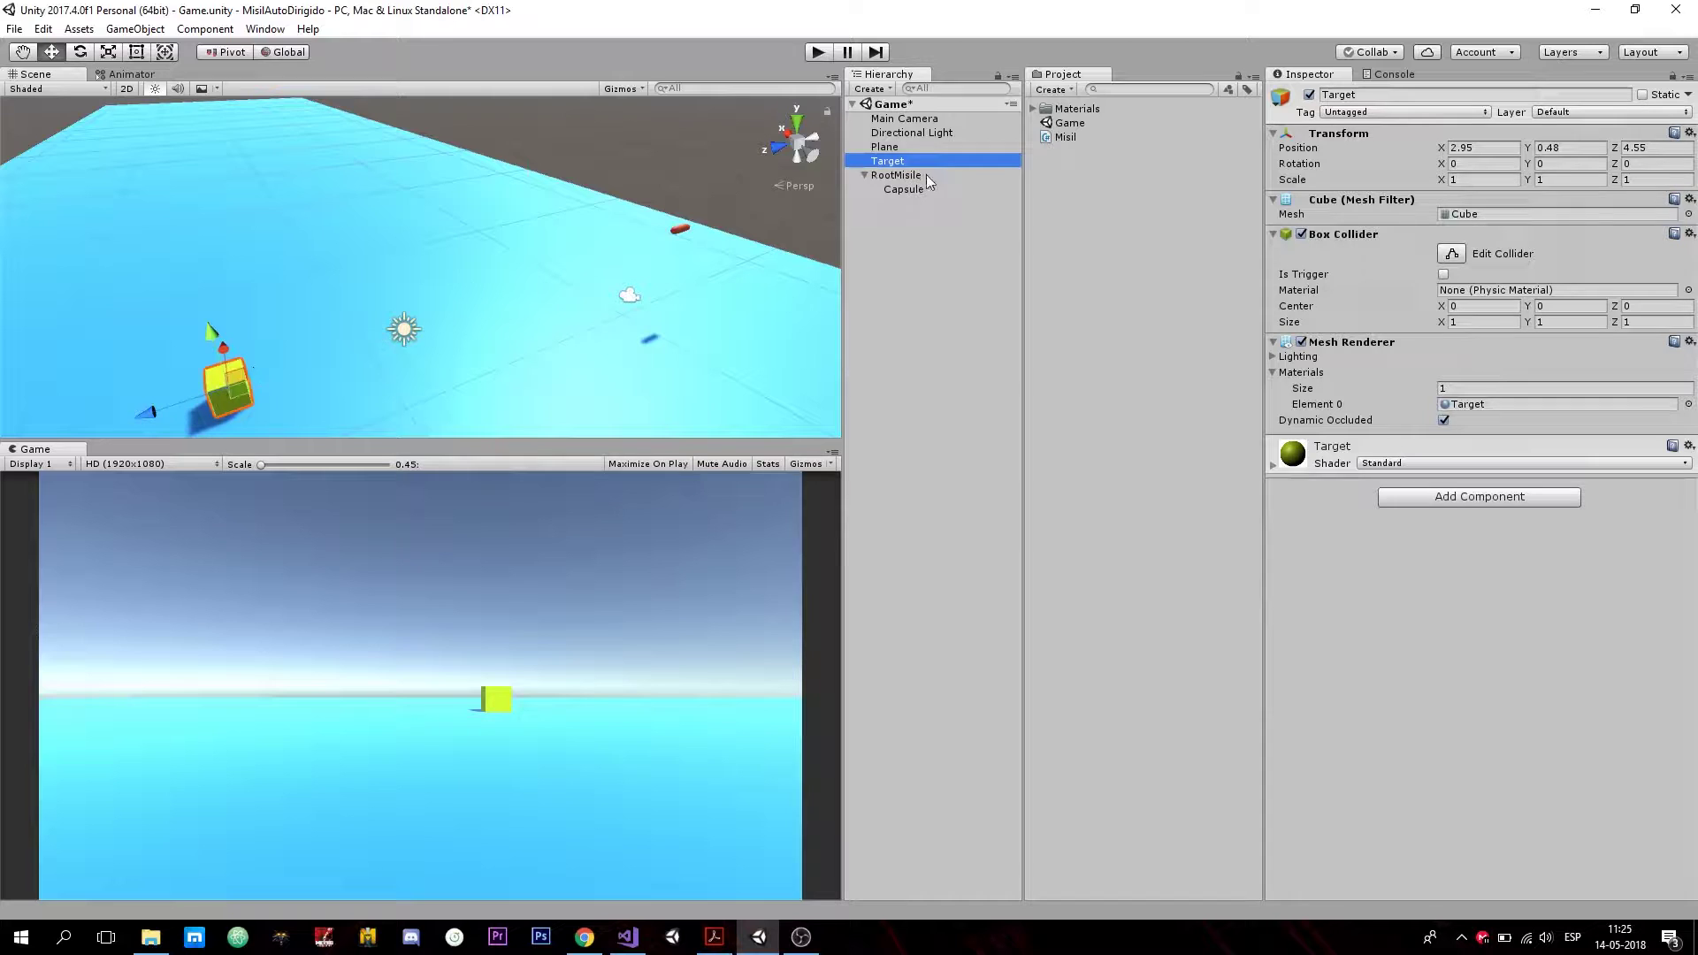
{"action": "left_click", "coordinate": [900, 148]}
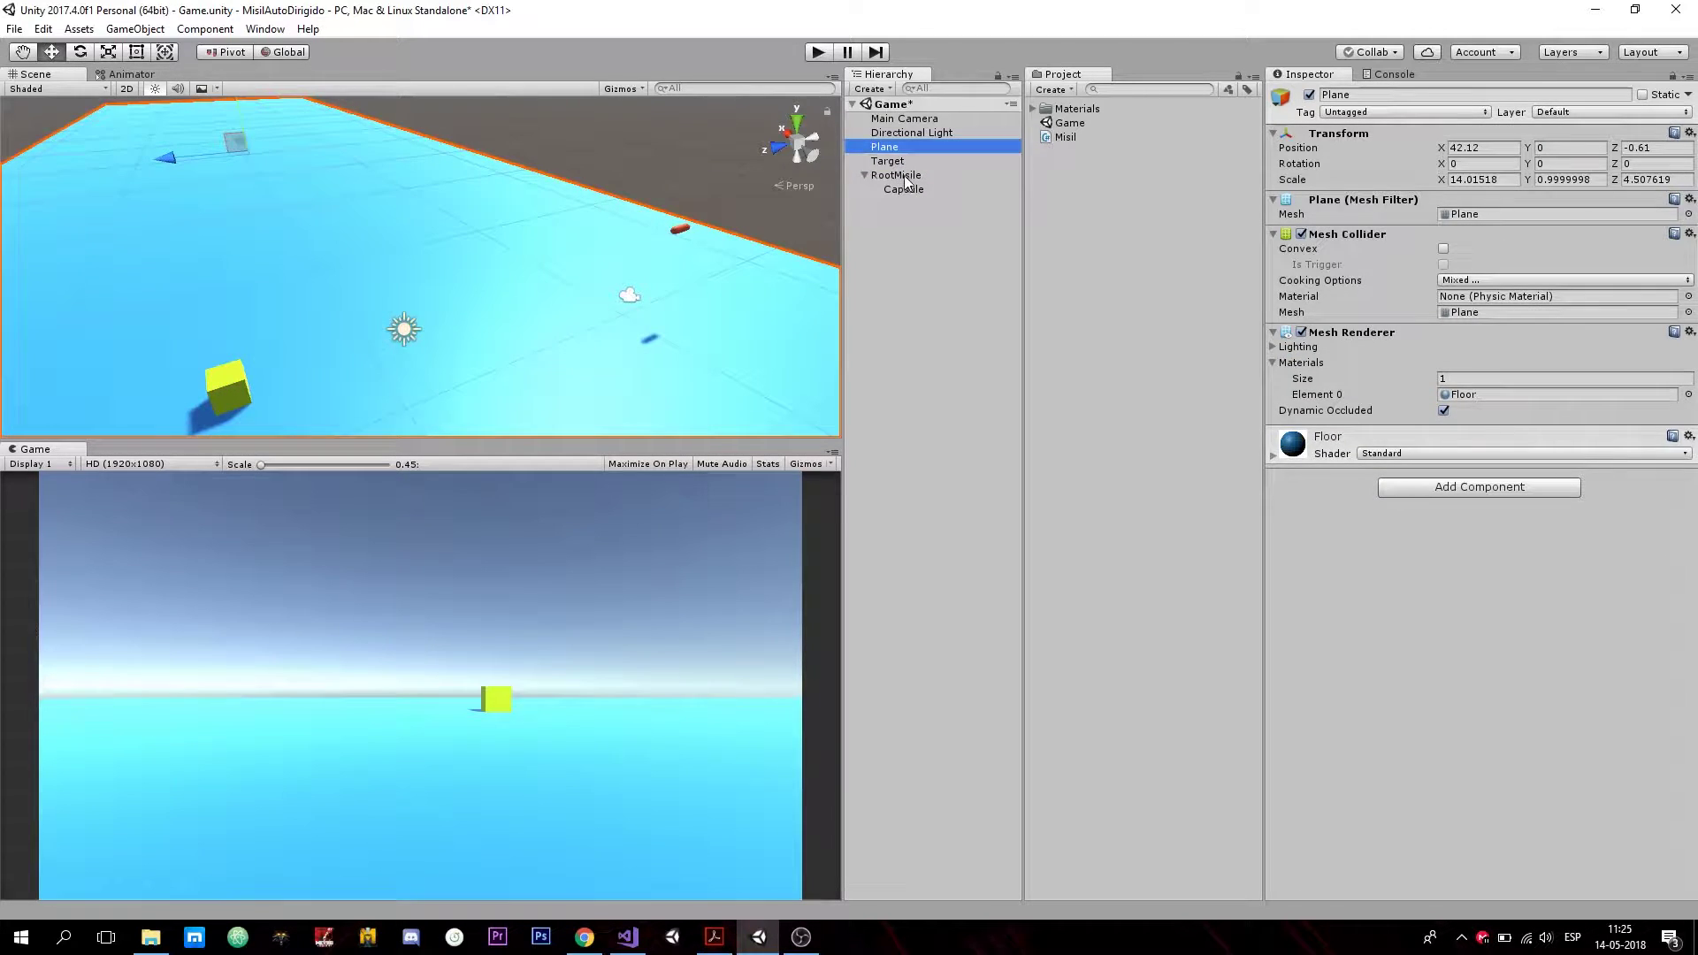
{"action": "left_click", "coordinate": [896, 175]}
{"action": "middle_click_drag", "start_coordinate": [669, 272], "coordinate": [830, 255]}
{"action": "mouse_move", "coordinate": [829, 255]}
{"action": "left_mouse_down", "text": "alt"}
{"action": "mouse_move", "coordinate": [697, 202]}
{"action": "mouse_move", "coordinate": [667, 333]}
{"action": "mouse_move", "coordinate": [697, 328]}
{"action": "left_mouse_up", "text": "alt"}
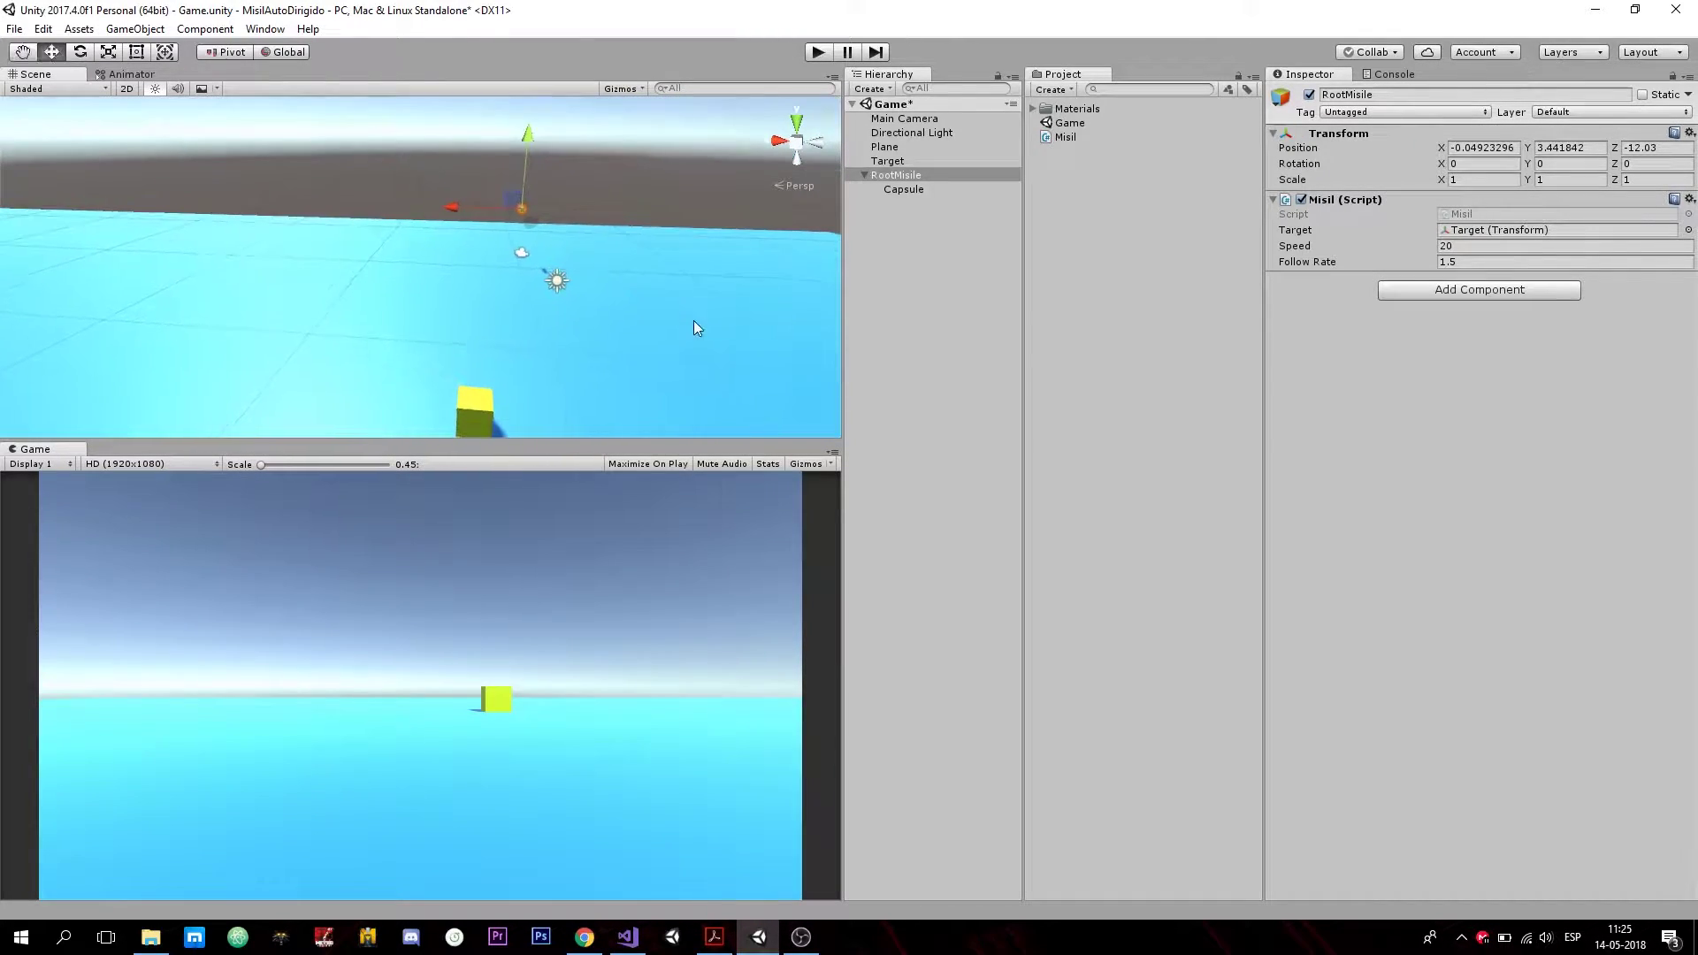
{"action": "left_click_drag", "start_coordinate": [470, 426], "coordinate": [458, 320], "text": "alt"}
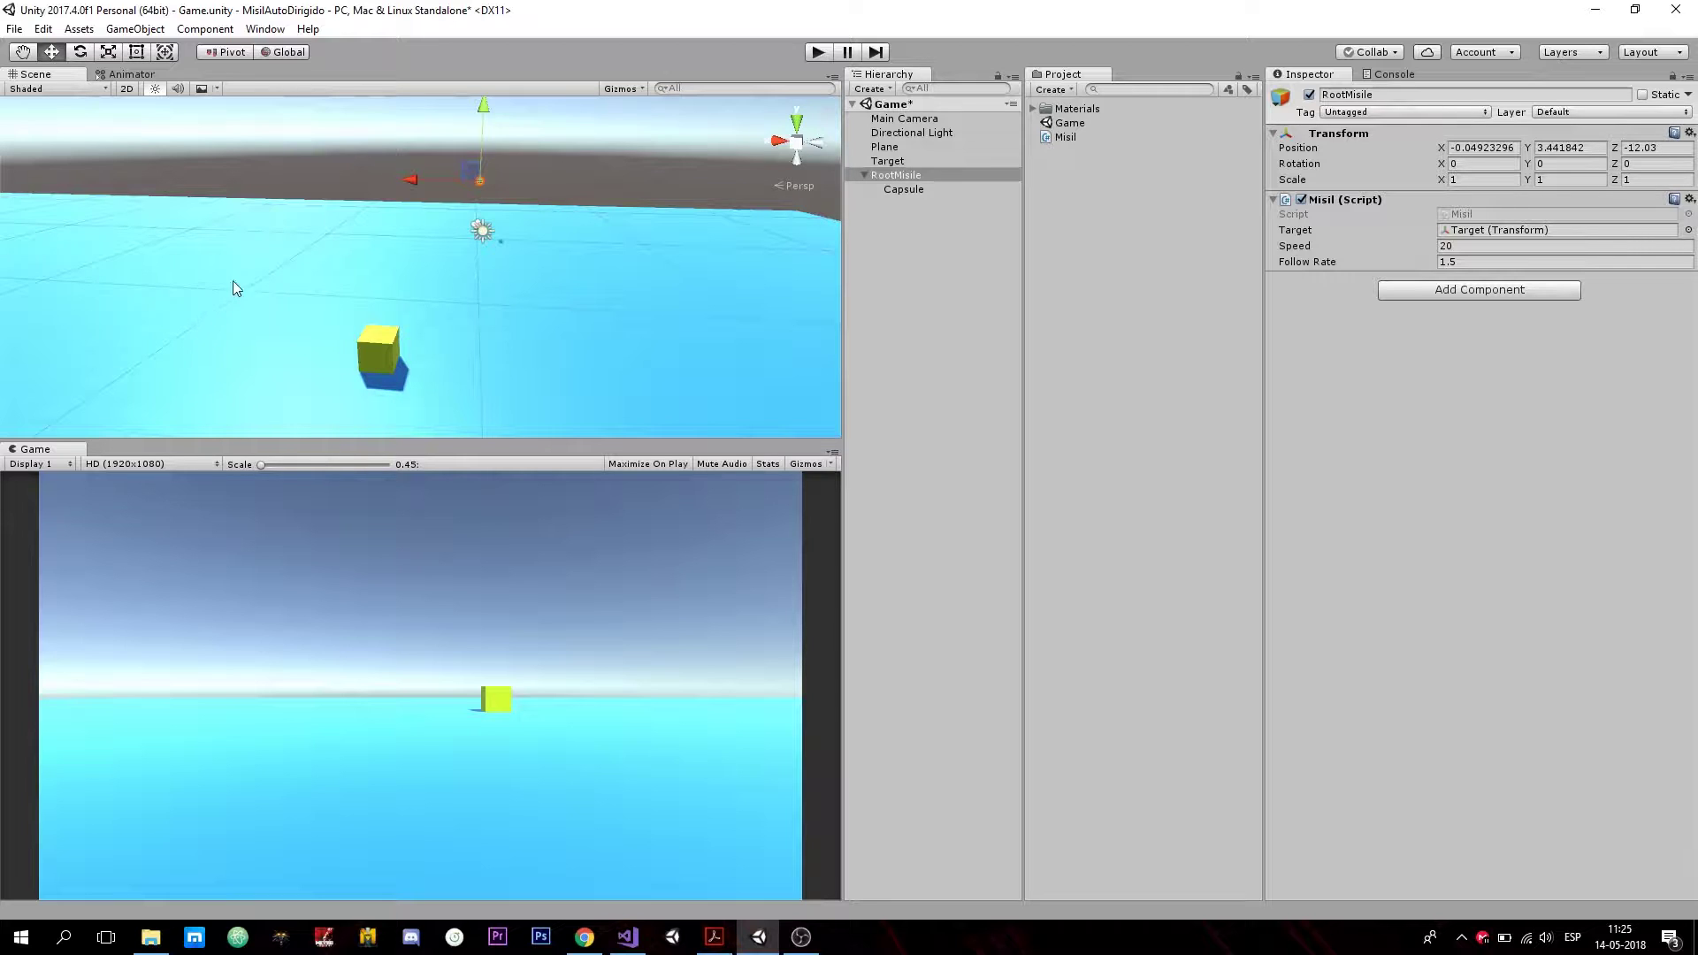
{"action": "left_click_drag", "start_coordinate": [421, 326], "coordinate": [352, 246], "text": "alt"}
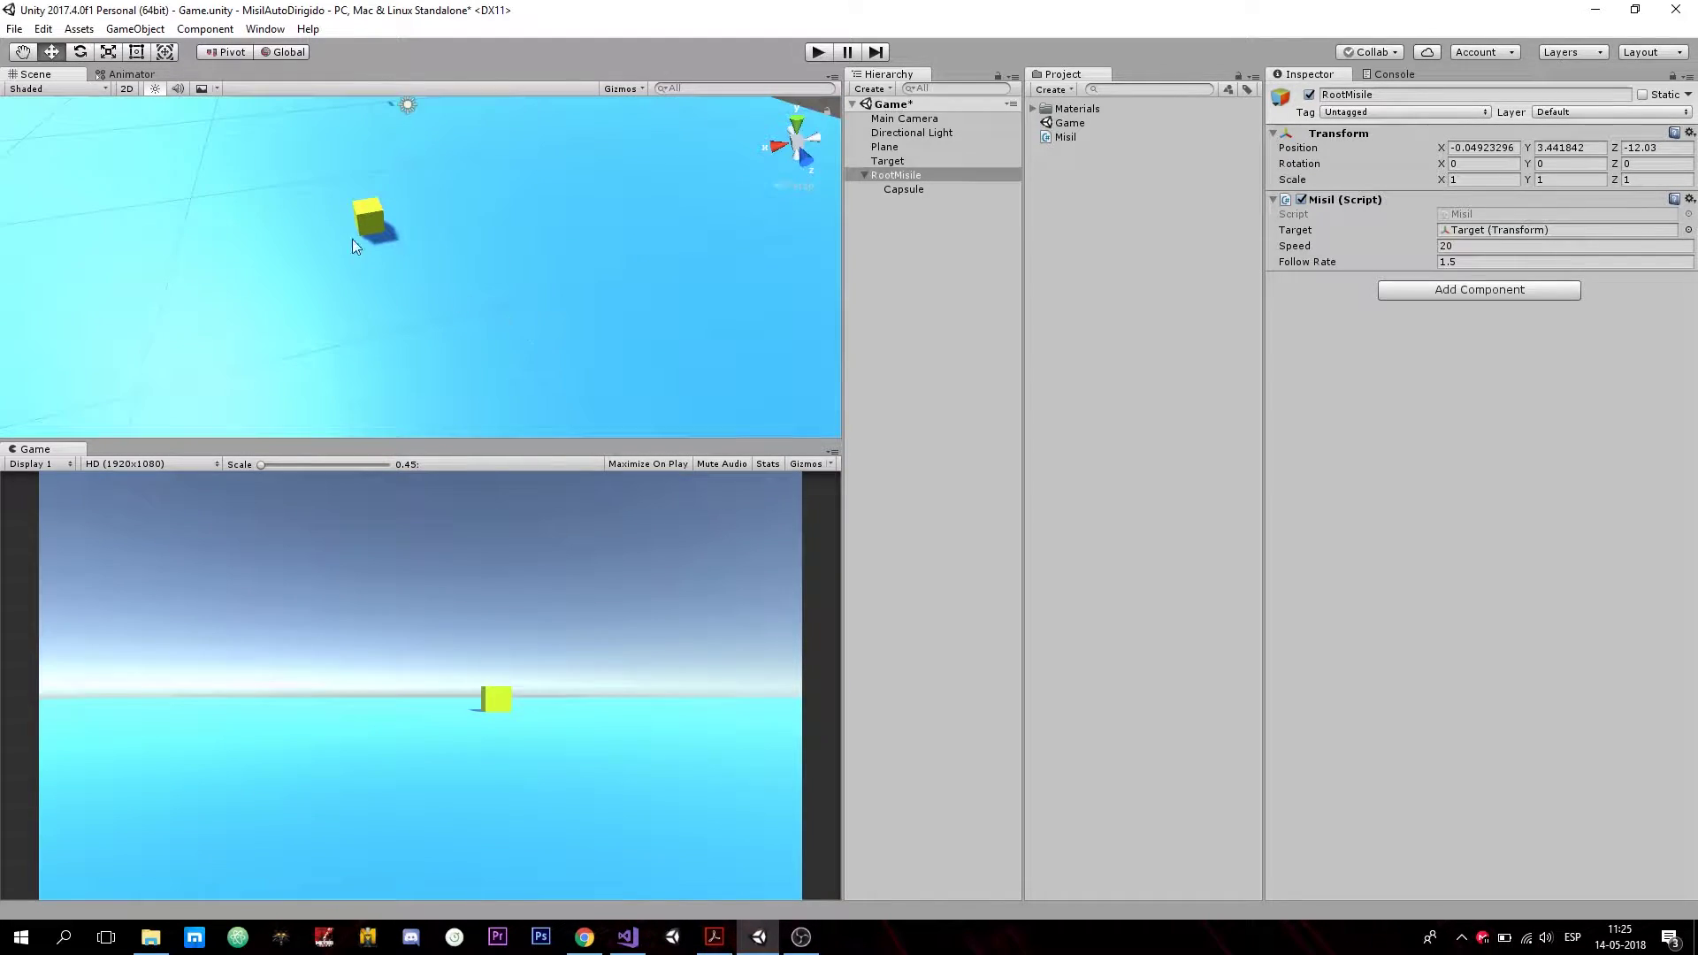
{"action": "left_click_drag", "start_coordinate": [361, 186], "coordinate": [429, 285], "text": "alt"}
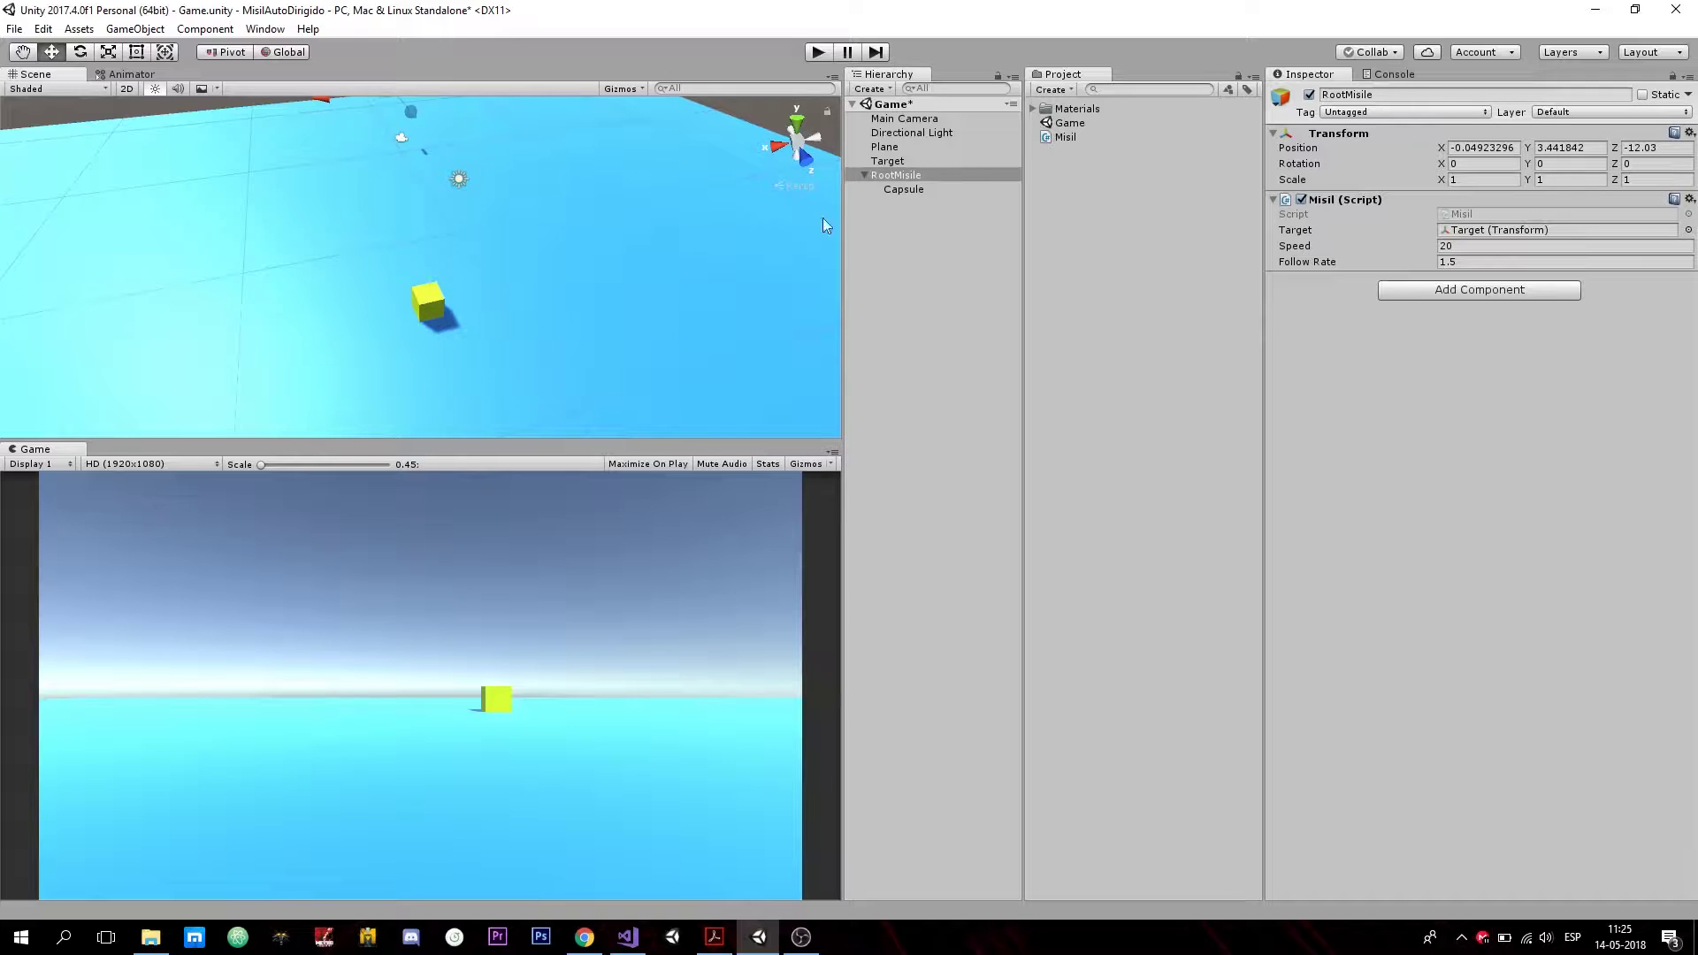
Start the game and select RootMisile to show its settings in the Inspector.
{"action": "left_click", "coordinate": [818, 51]}
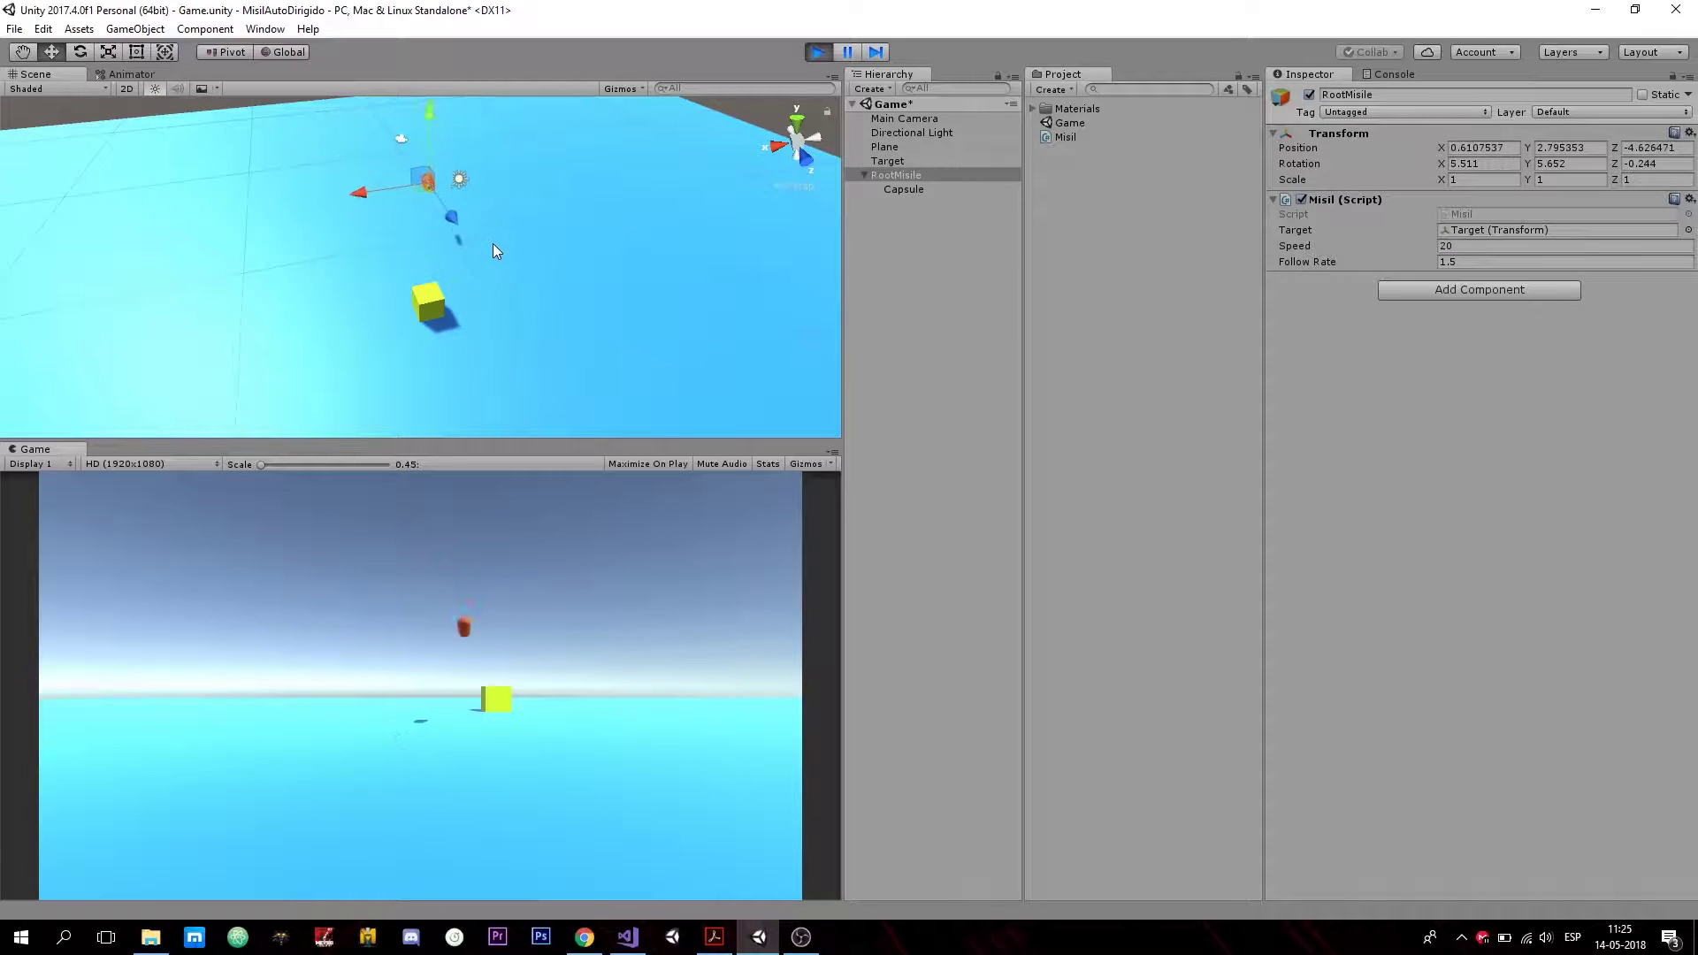
{"action": "scroll", "coordinate": [483, 272], "scroll_direction": "down", "scroll_amount": 3}
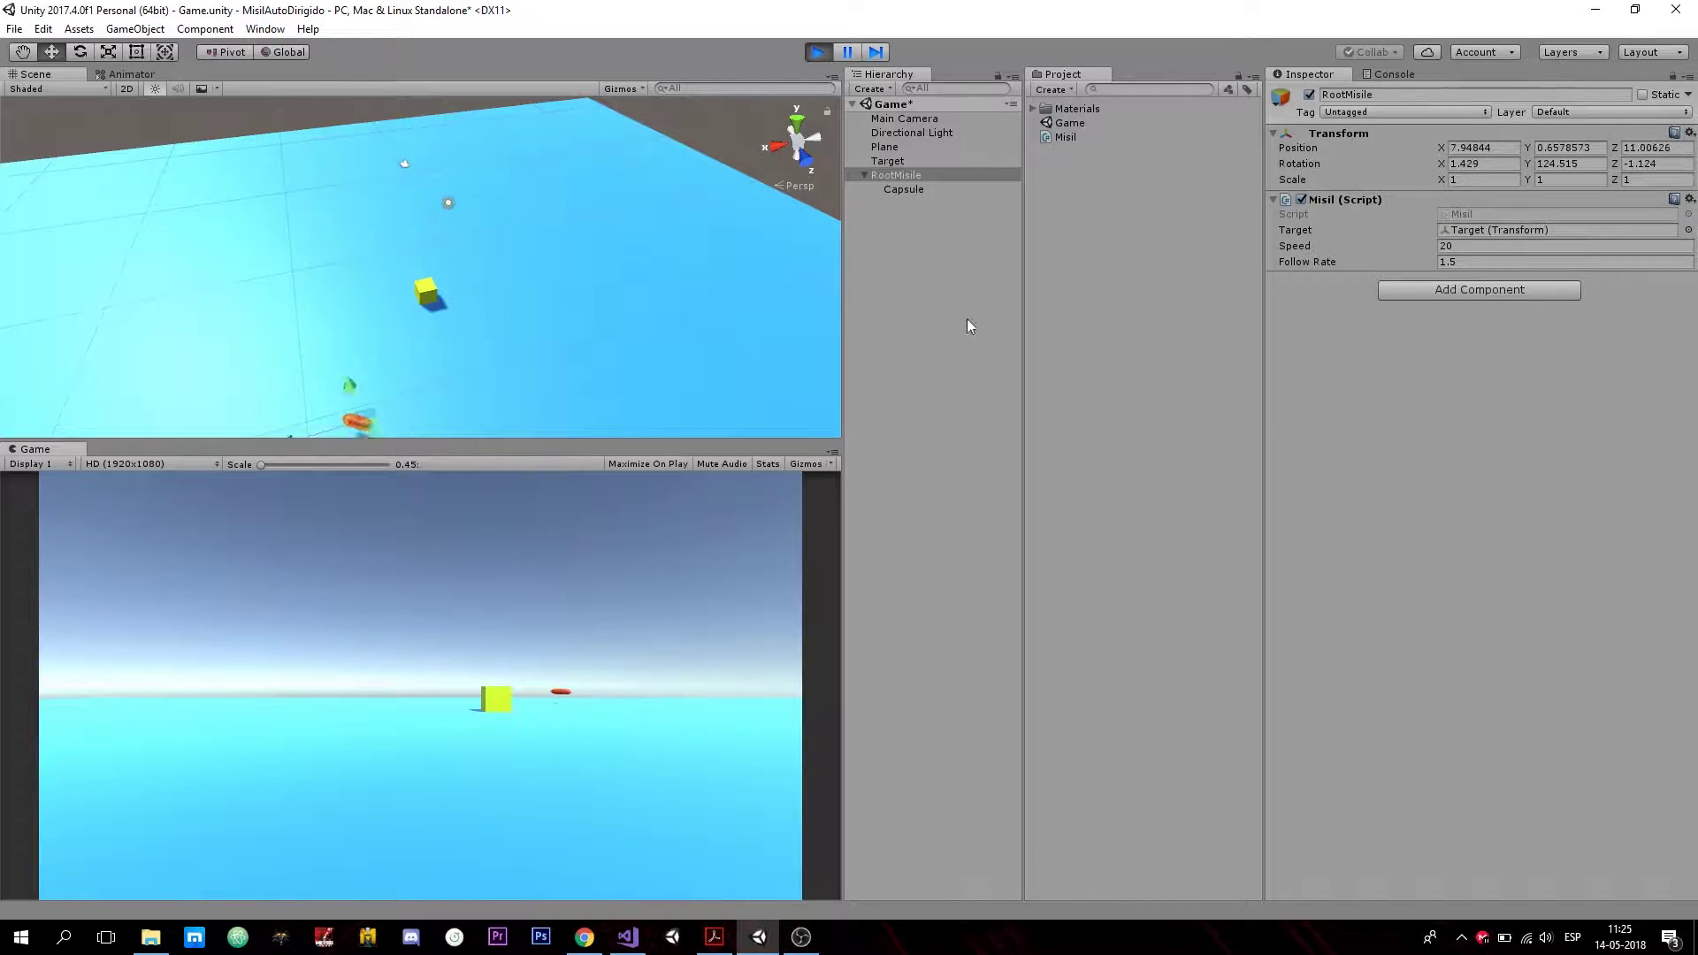
{"action": "left_click", "coordinate": [920, 161]}
{"action": "left_click", "coordinate": [914, 175]}
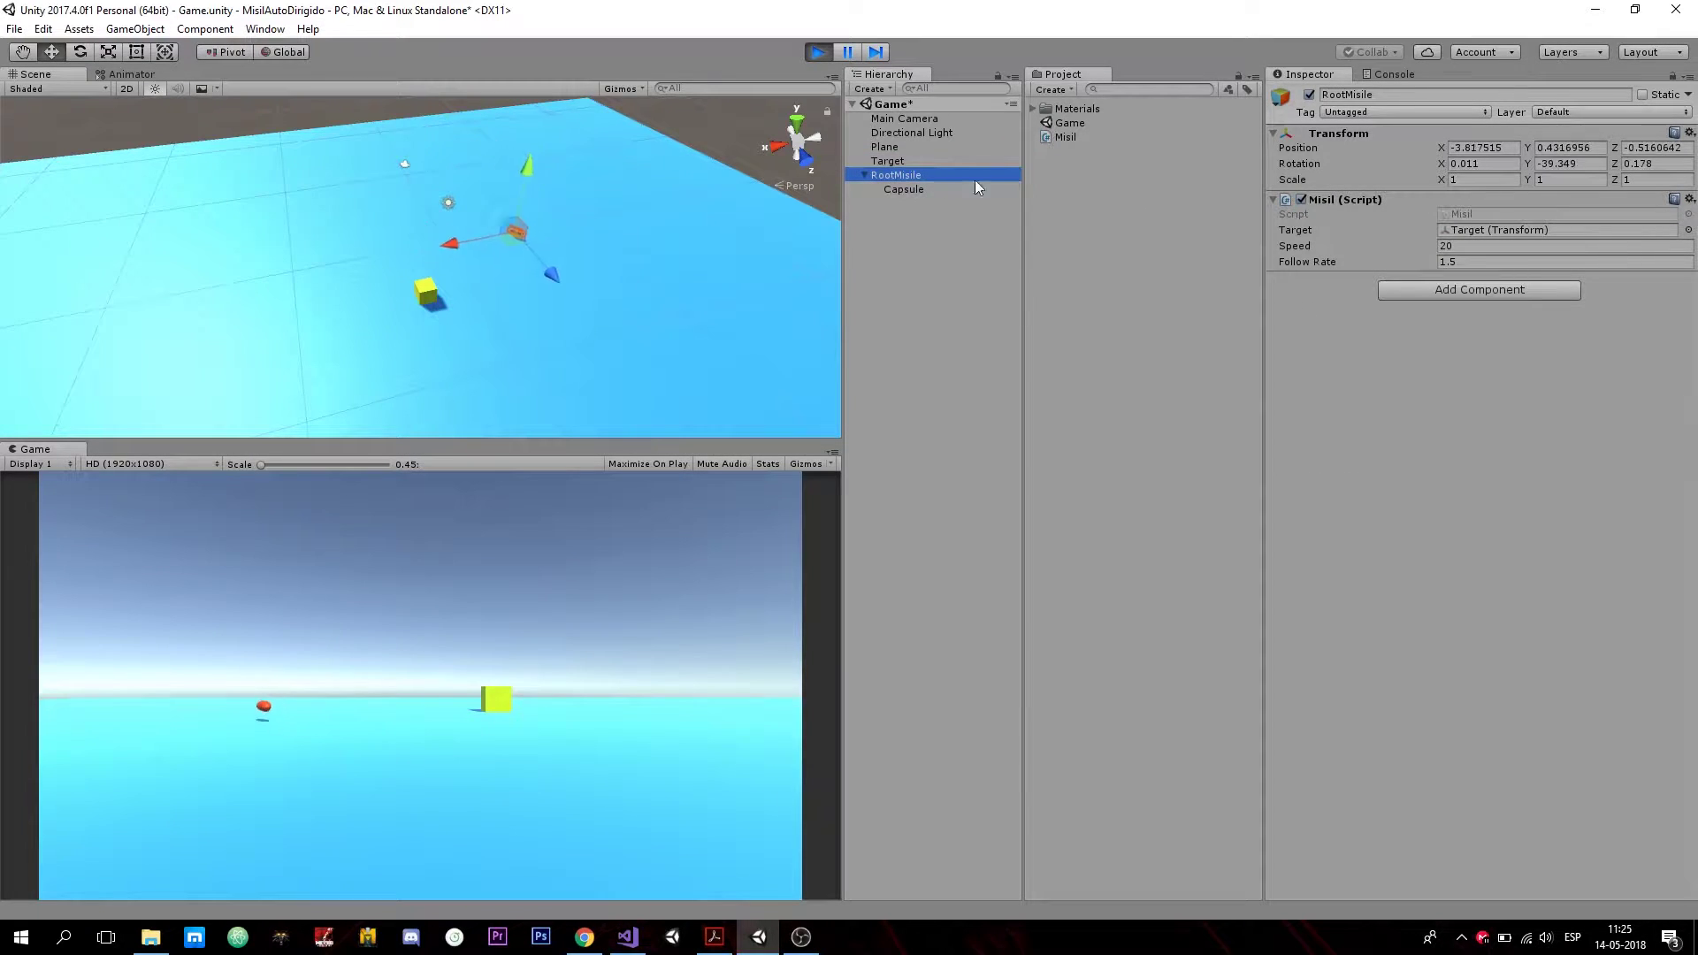
Drag RootMisile's Follow Rate up and down live, settling near 2, then stop the run.
{"action": "left_click", "coordinate": [1345, 262]}
{"action": "left_click_drag", "start_coordinate": [1345, 261], "coordinate": [1589, 284]}
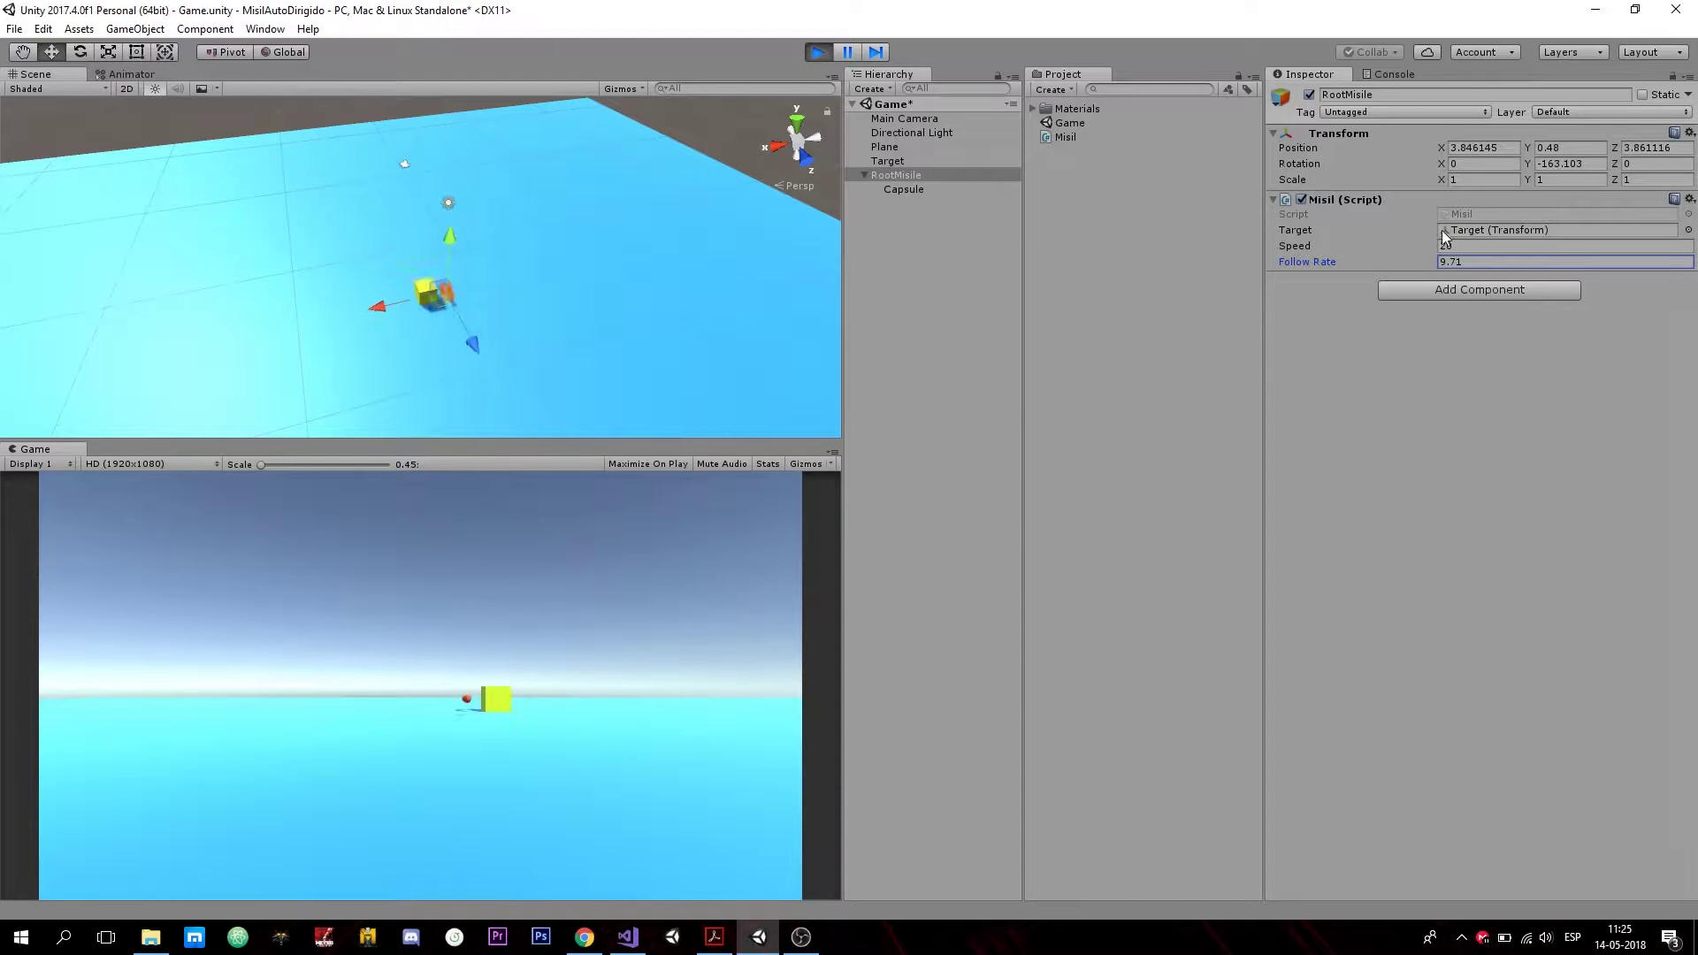
{"action": "left_click_drag", "start_coordinate": [1410, 262], "coordinate": [1171, 263]}
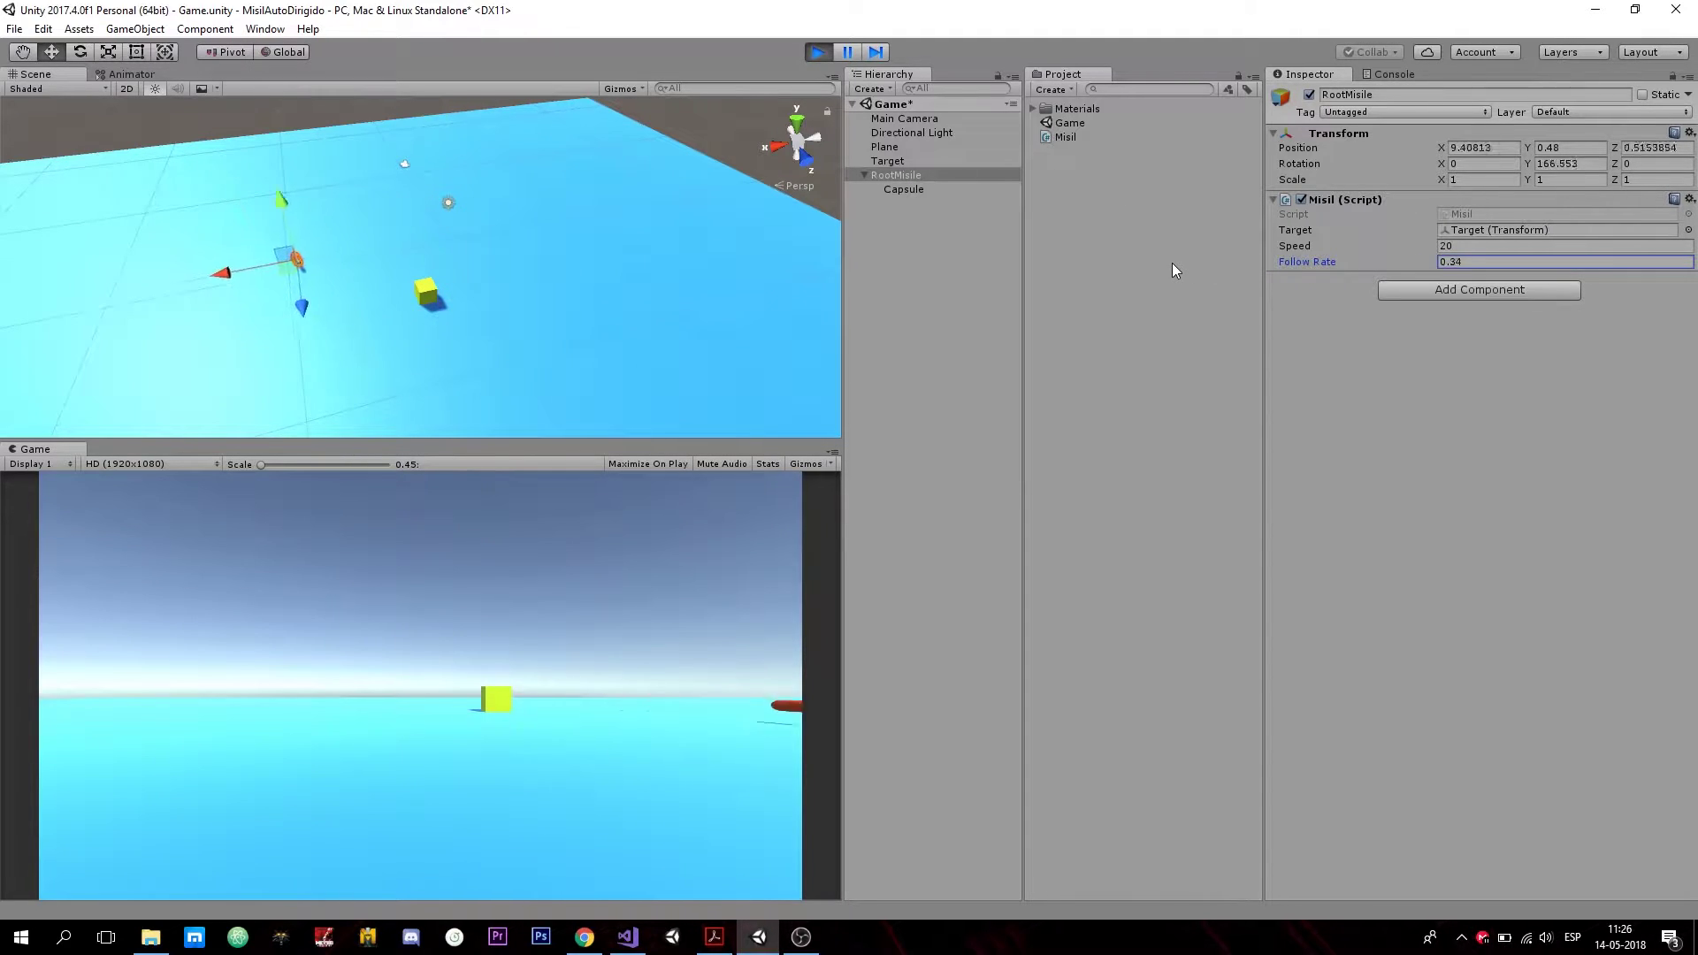
{"action": "left_click_drag", "start_coordinate": [1340, 262], "coordinate": [1352, 262]}
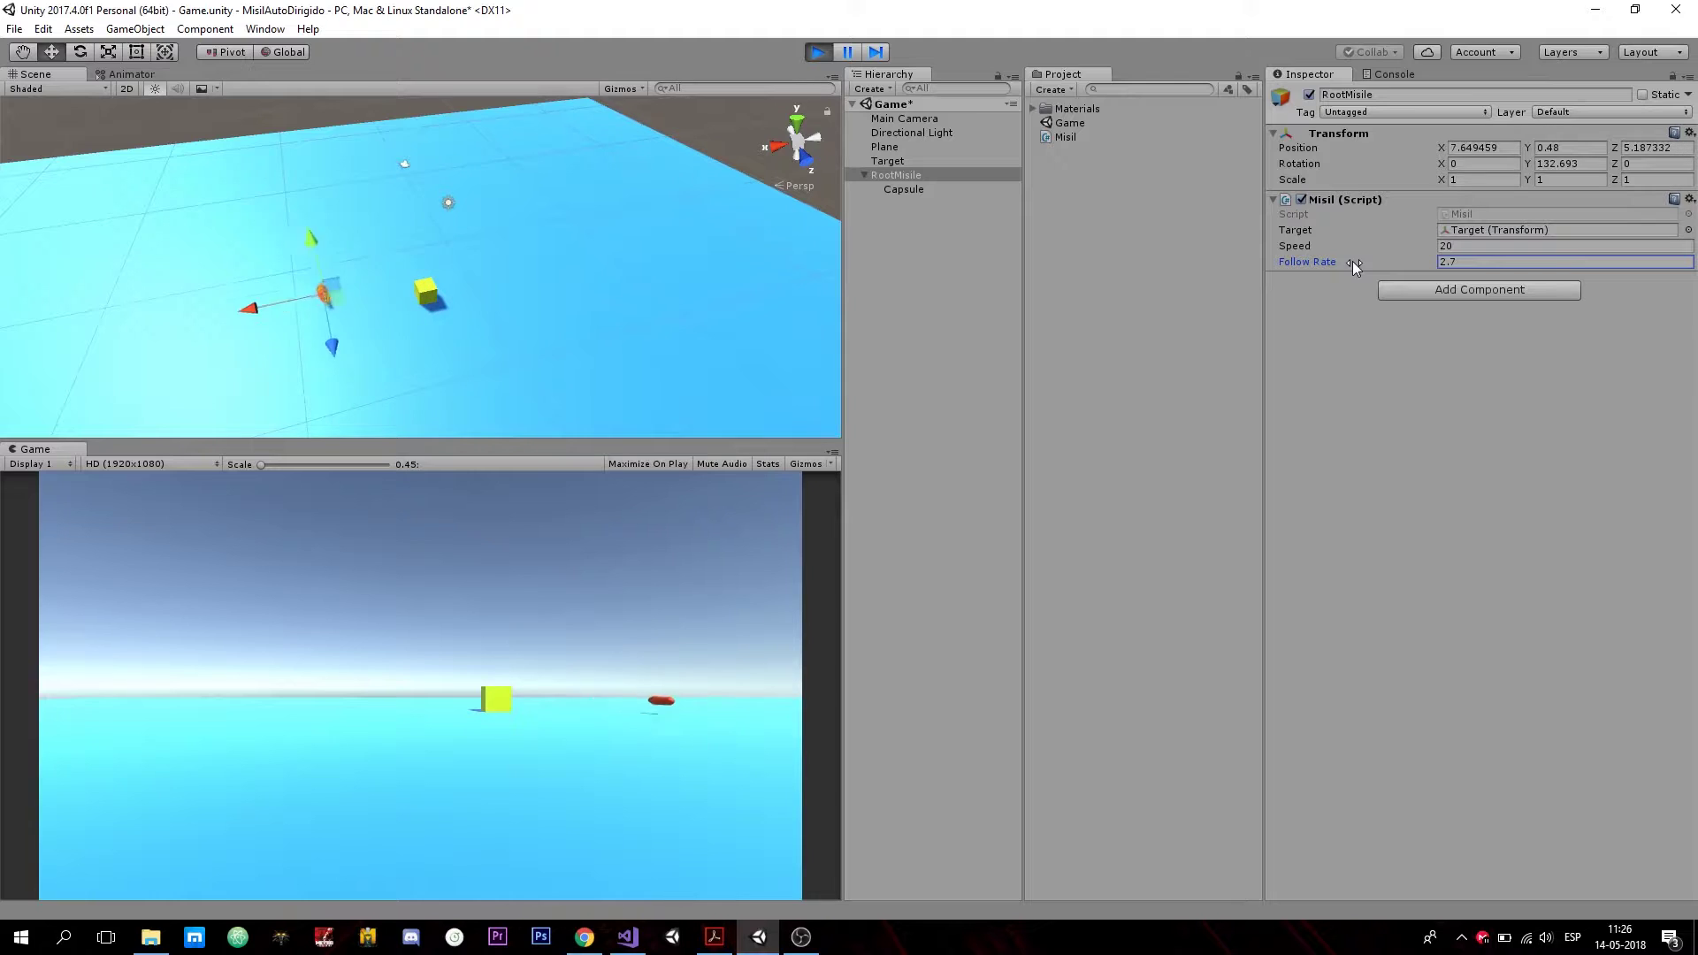
{"action": "left_click", "coordinate": [817, 55]}
{"action": "mouse_move", "coordinate": [585, 204]}
{"action": "left_mouse_down", "text": "alt"}
{"action": "mouse_move", "coordinate": [239, 198]}
{"action": "mouse_move", "coordinate": [311, 308]}
{"action": "mouse_move", "coordinate": [406, 326]}
{"action": "mouse_move", "coordinate": [369, 324]}
{"action": "mouse_move", "coordinate": [780, 190]}
{"action": "mouse_move", "coordinate": [436, 271]}
{"action": "left_mouse_up", "text": "alt"}
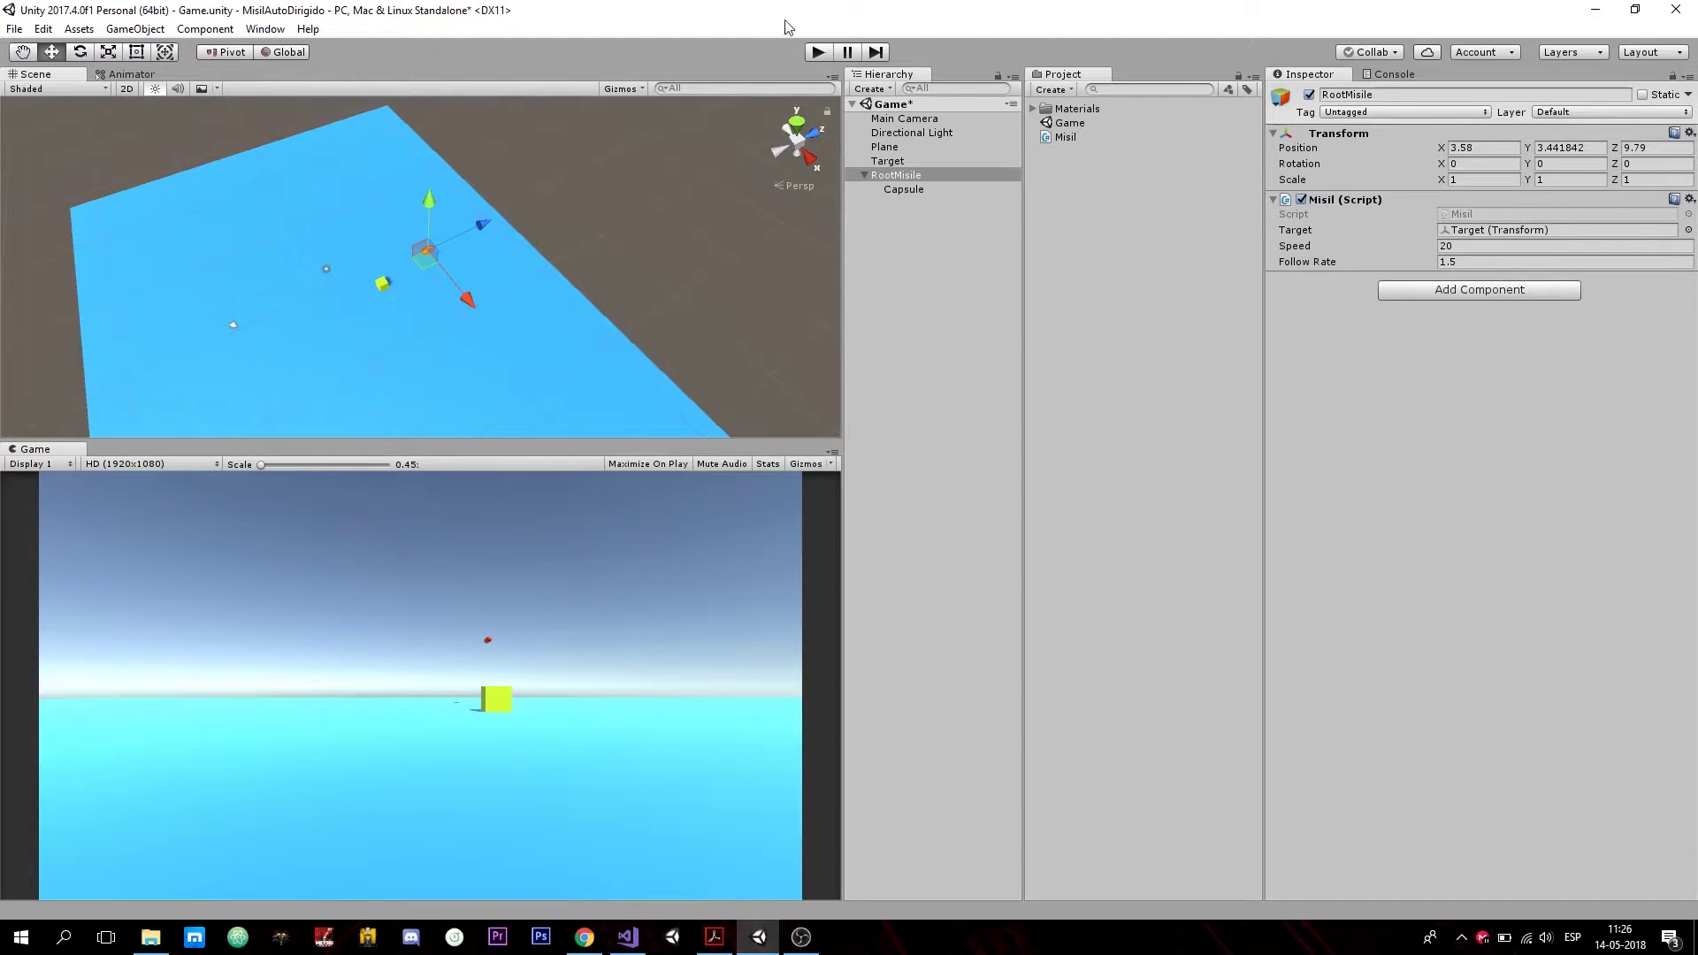
Run the game once more, following the missile in the scene view, then stop it.
{"action": "left_click", "coordinate": [819, 52]}
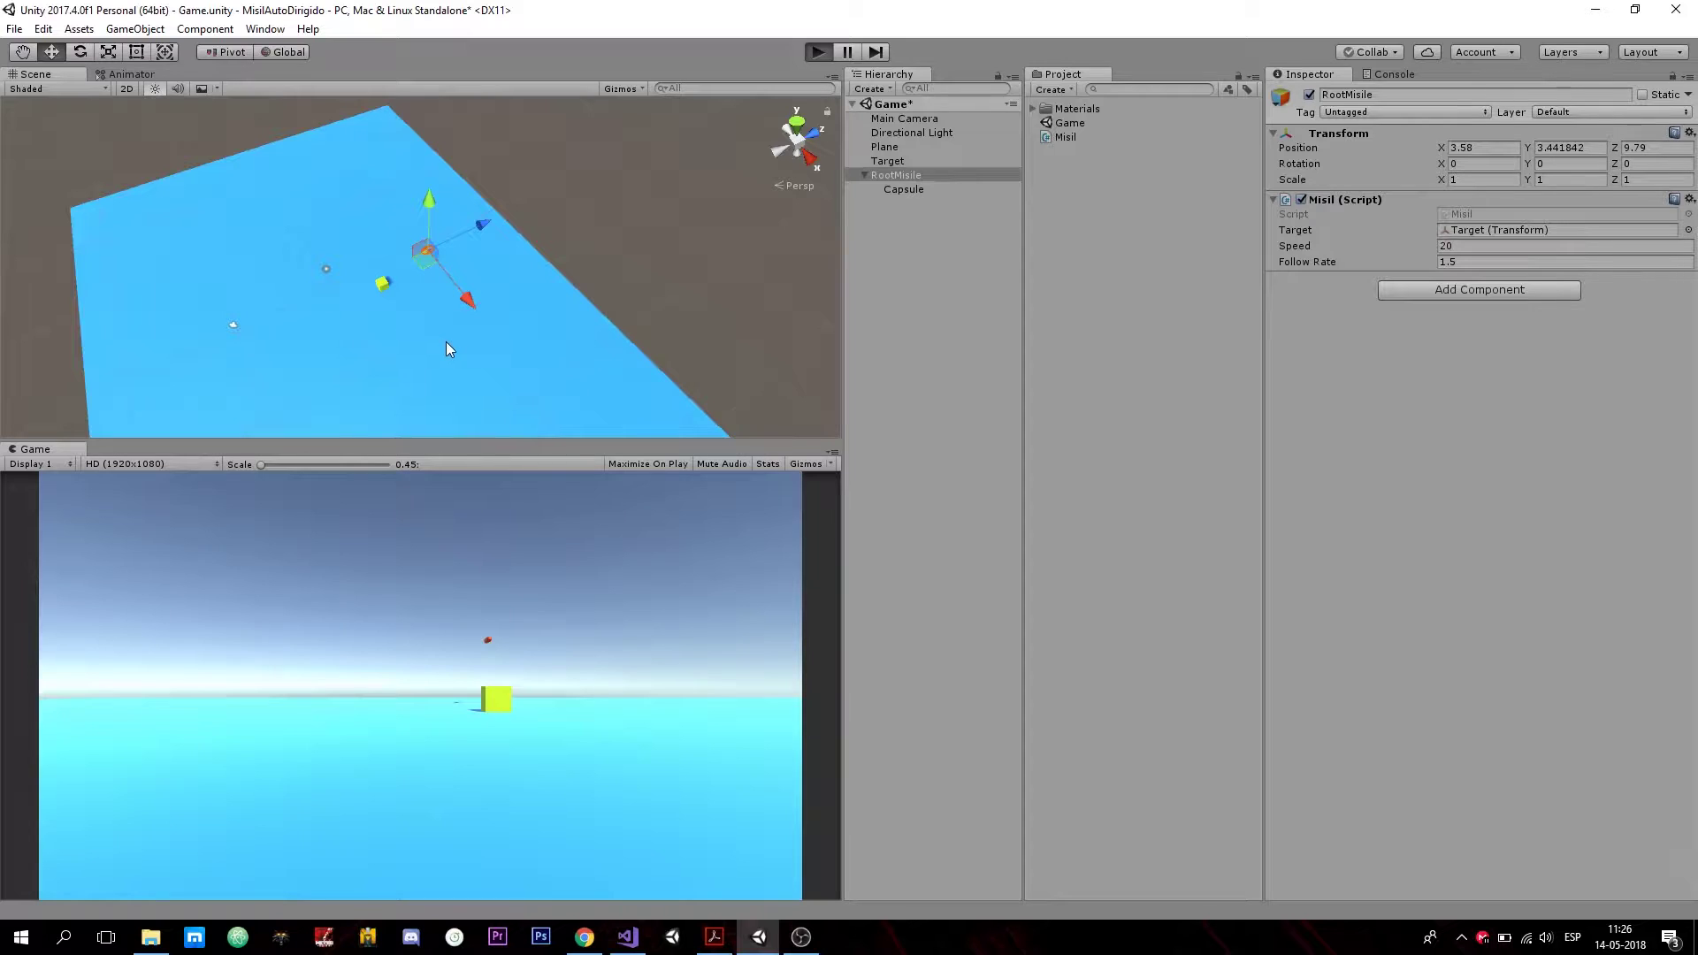
{"action": "right_click_drag", "start_coordinate": [460, 327], "coordinate": [484, 298]}
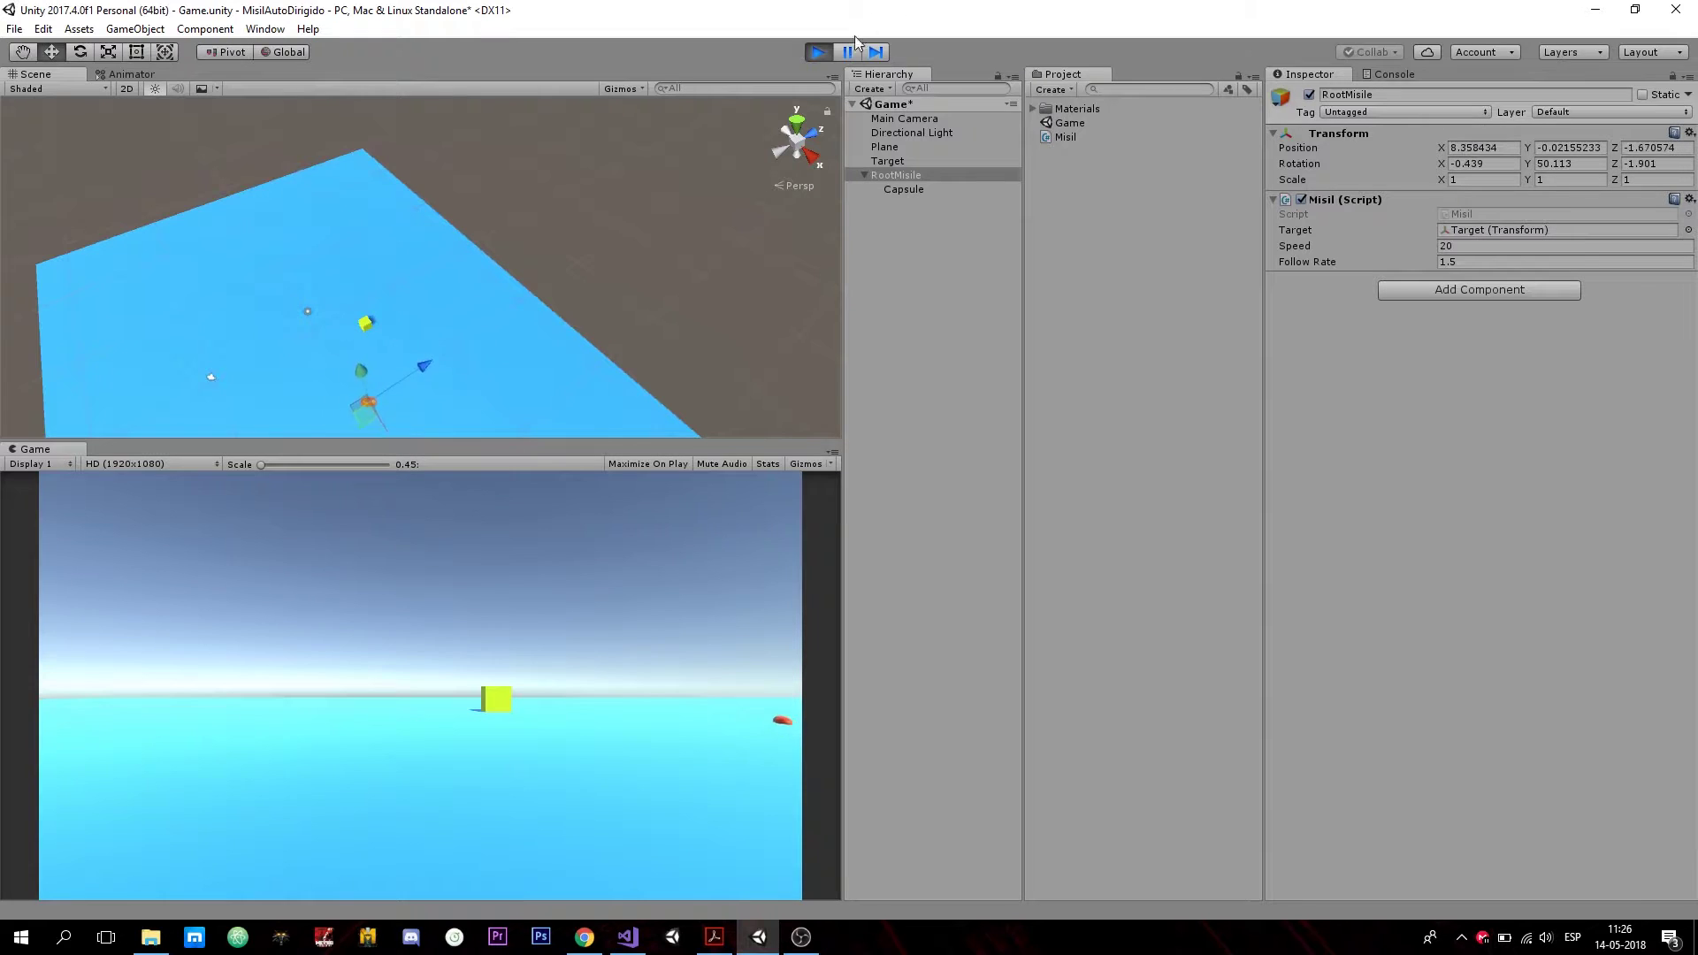
{"action": "left_click", "coordinate": [815, 53]}
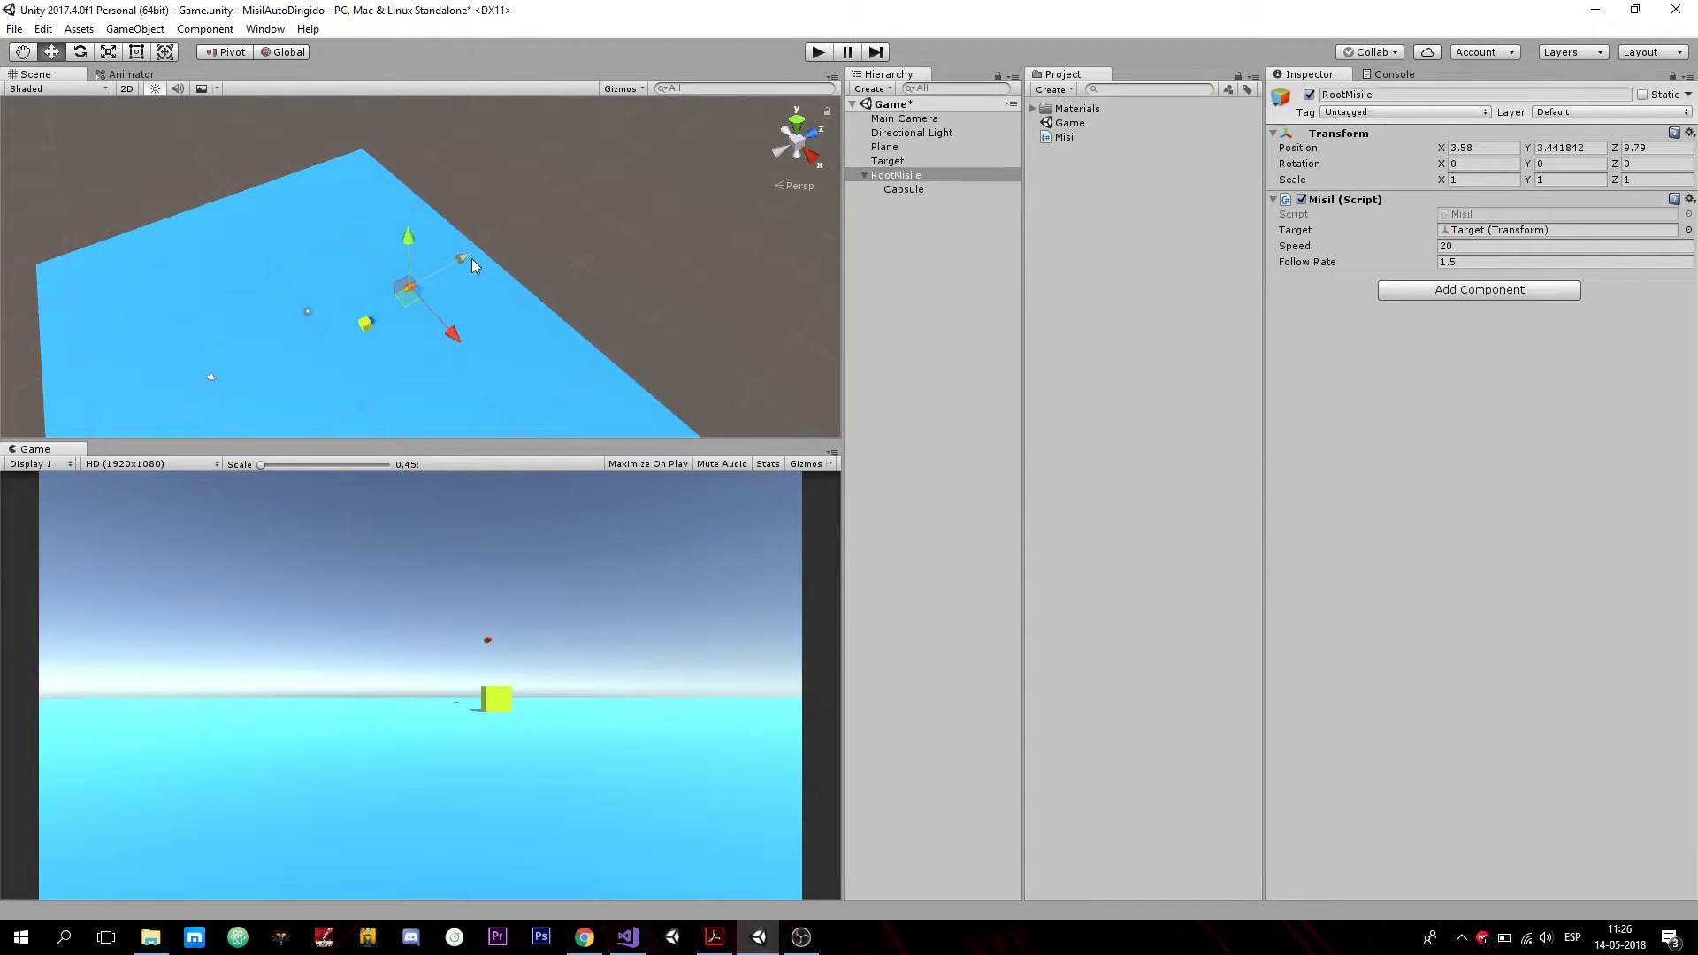
Place RootMisile at Z 41.6 with Follow Rate 2 and restart the game, unpausing it.
{"action": "left_click_drag", "start_coordinate": [467, 258], "coordinate": [867, 67]}
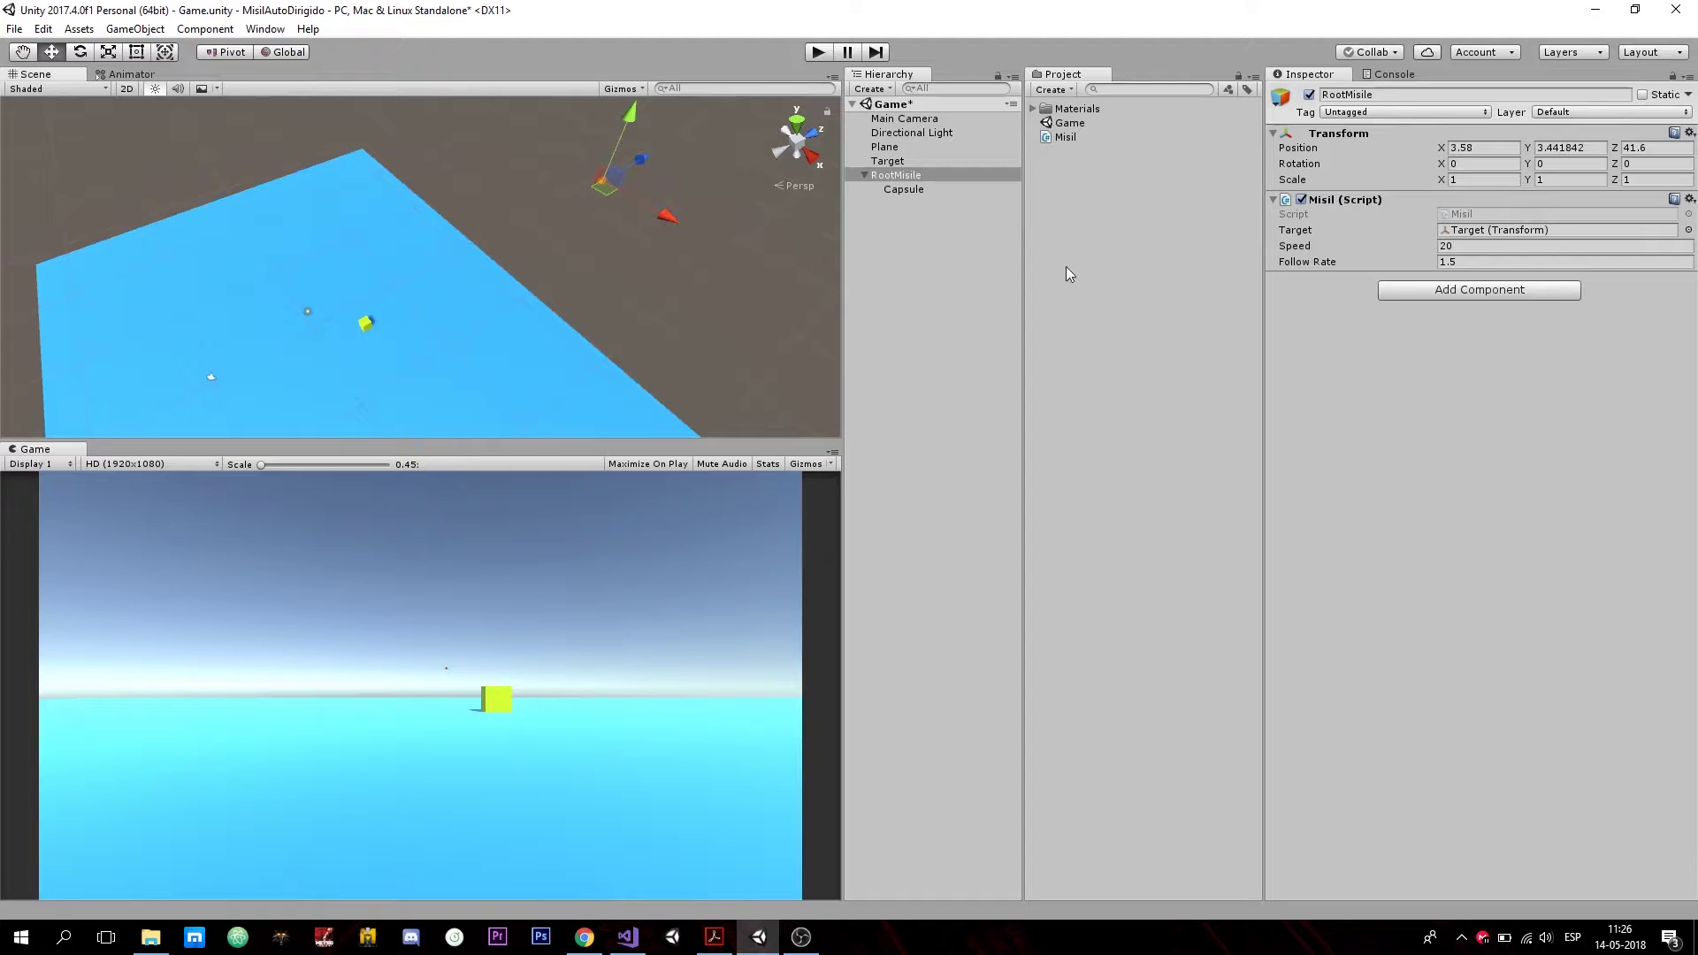
{"action": "left_click", "coordinate": [1456, 262]}
{"action": "type", "text": "2"}
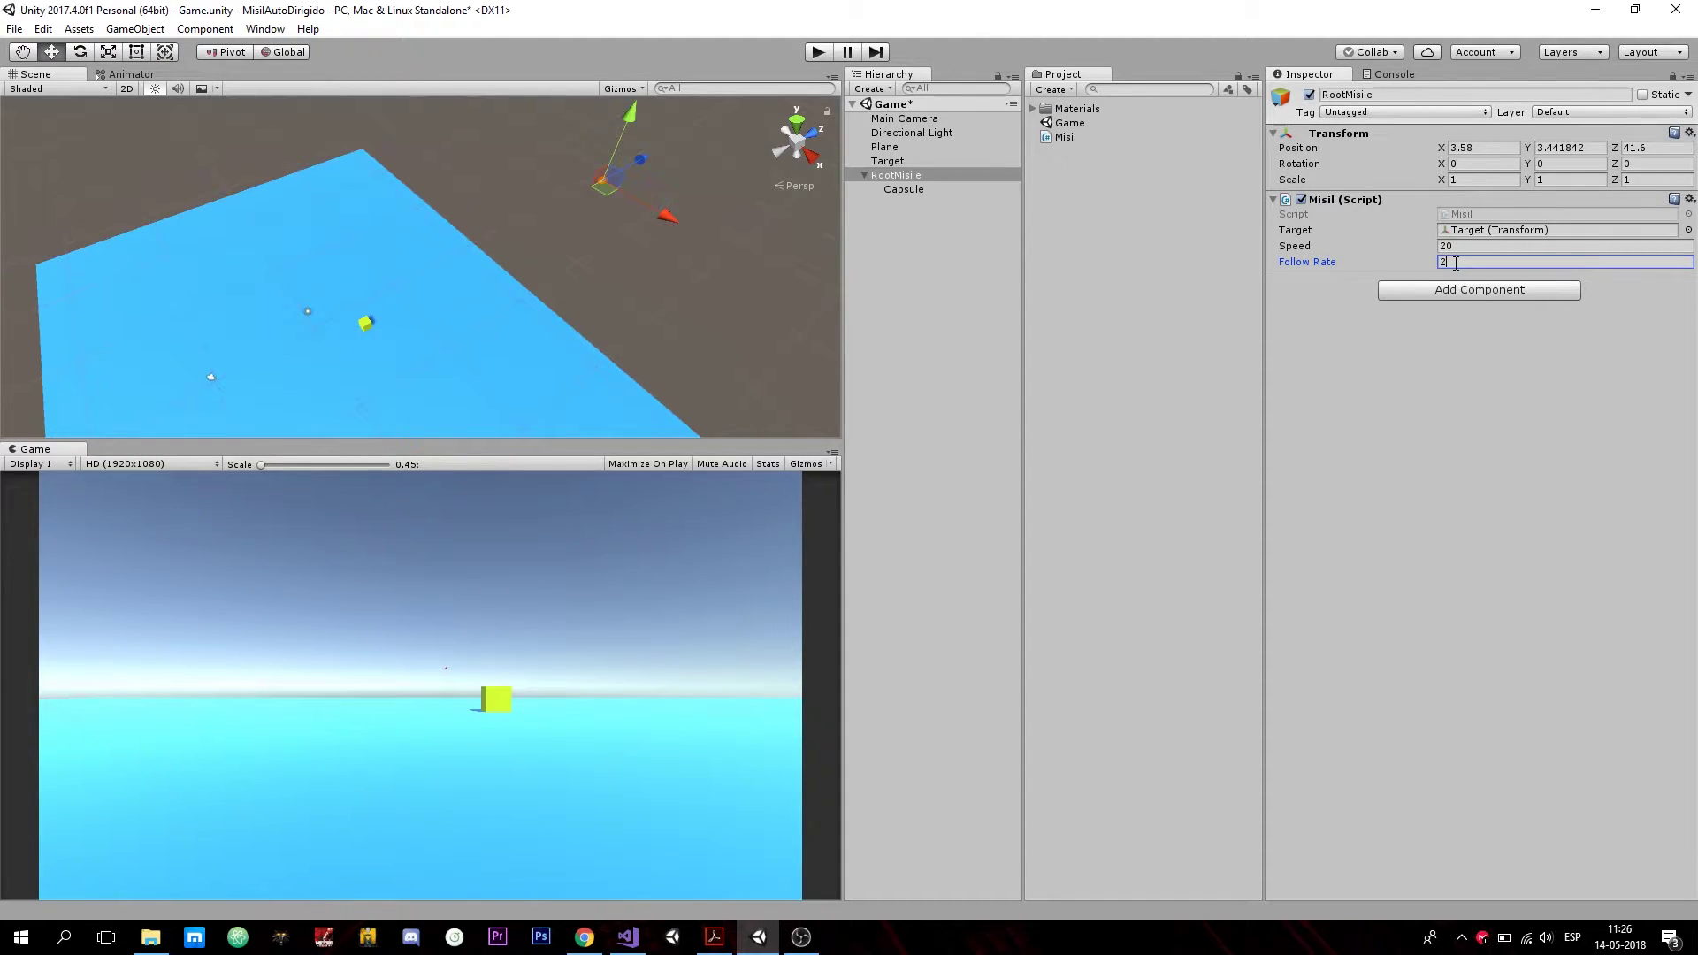
{"action": "left_click", "coordinate": [817, 53]}
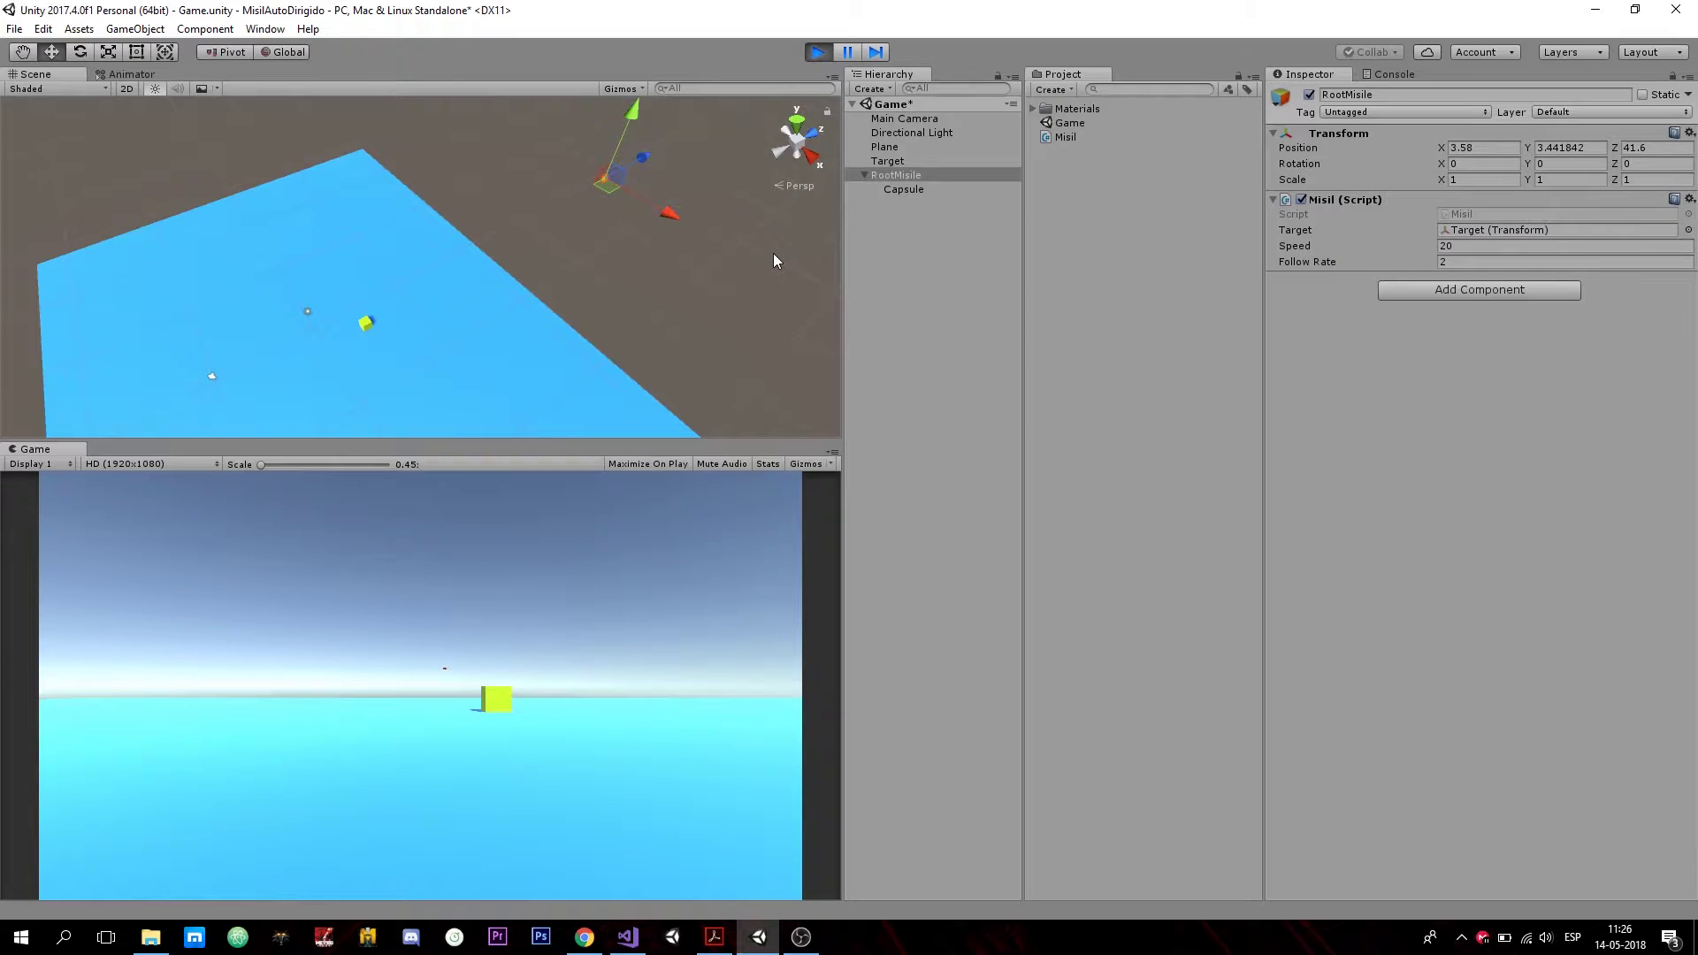
{"action": "left_click", "coordinate": [821, 53]}
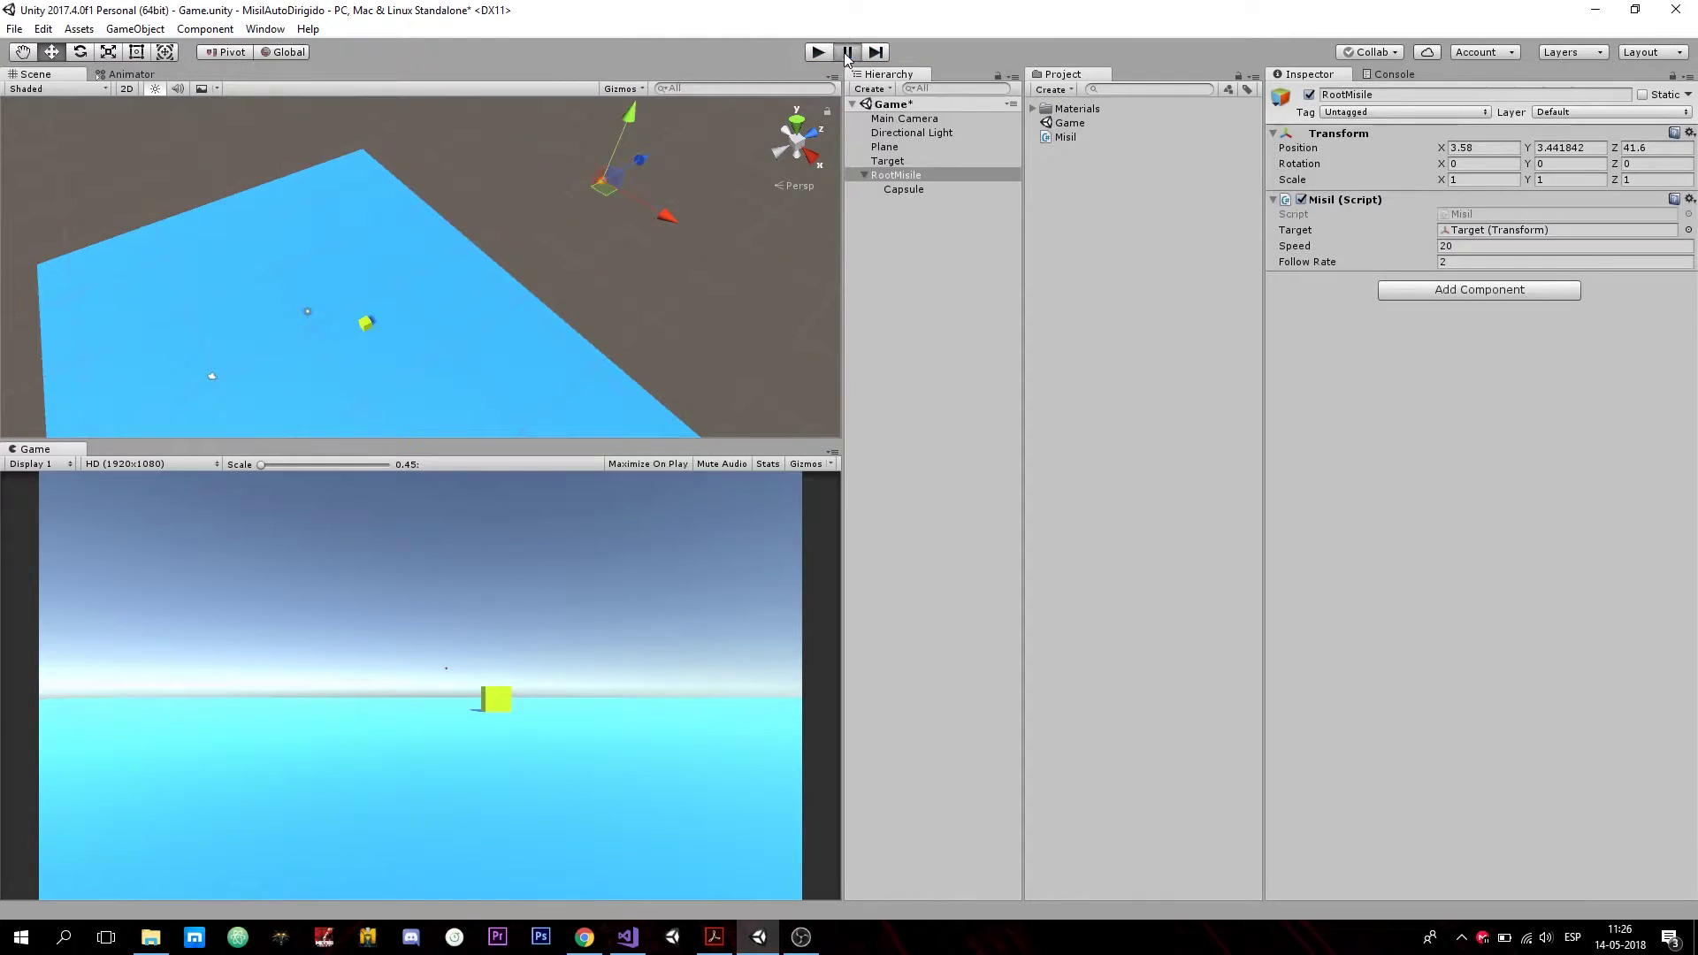
{"action": "left_click", "coordinate": [823, 54]}
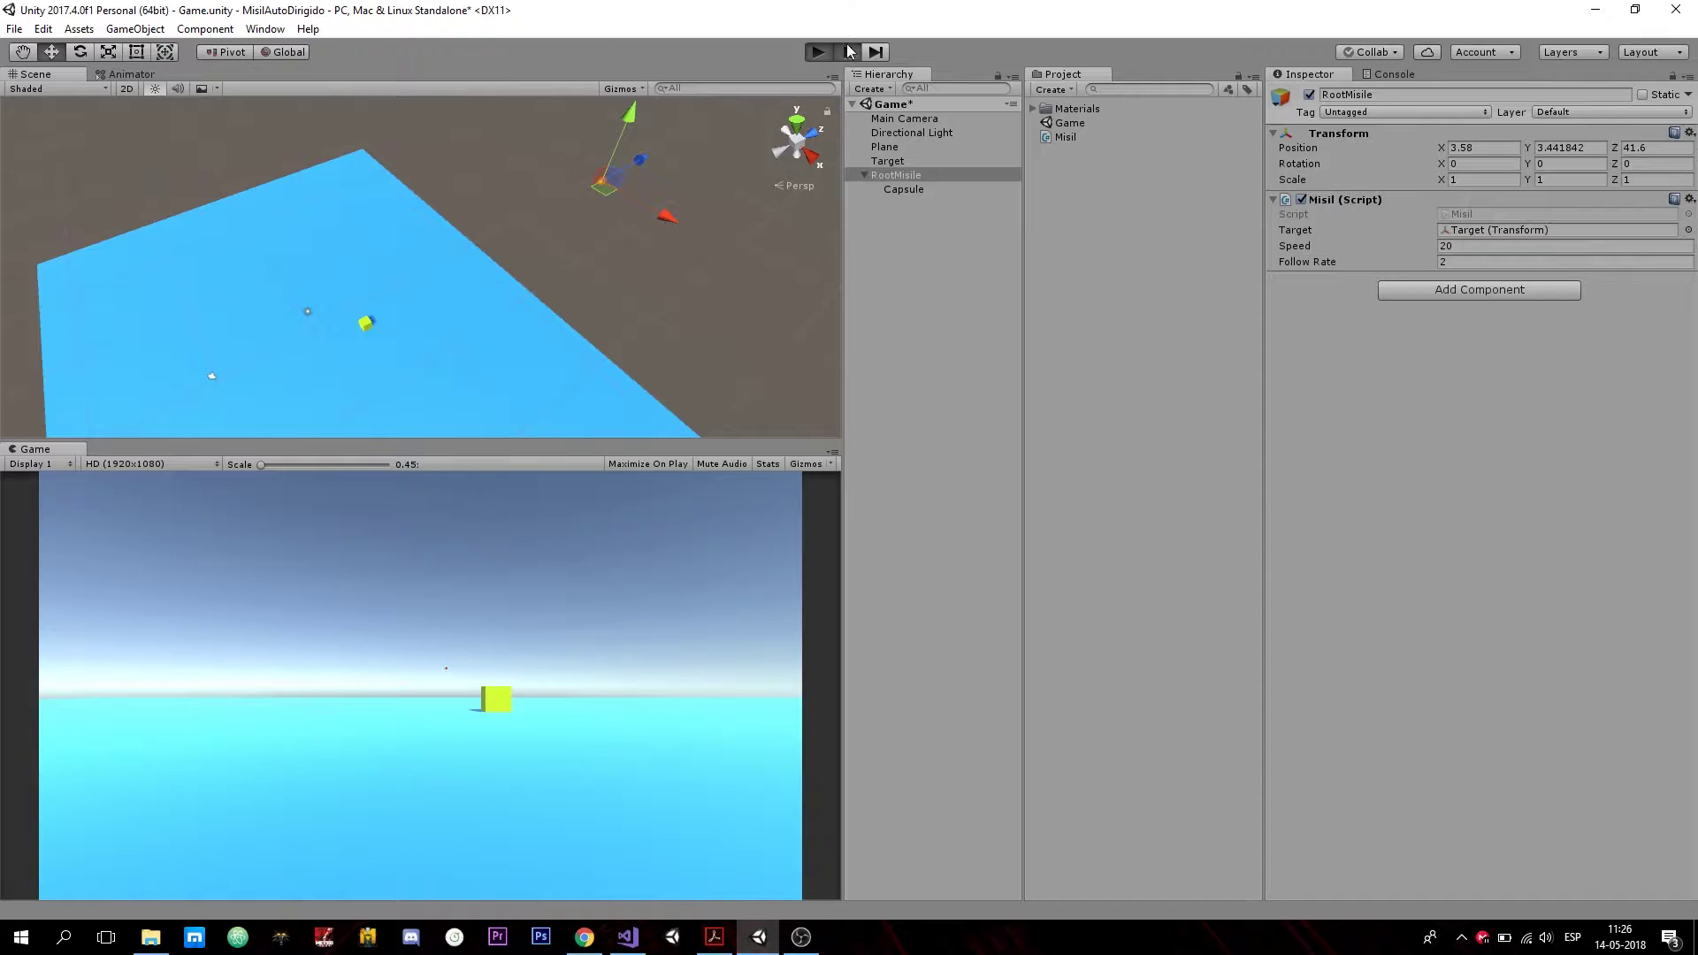
{"action": "left_click", "coordinate": [845, 55]}
{"action": "left_click", "coordinate": [847, 55]}
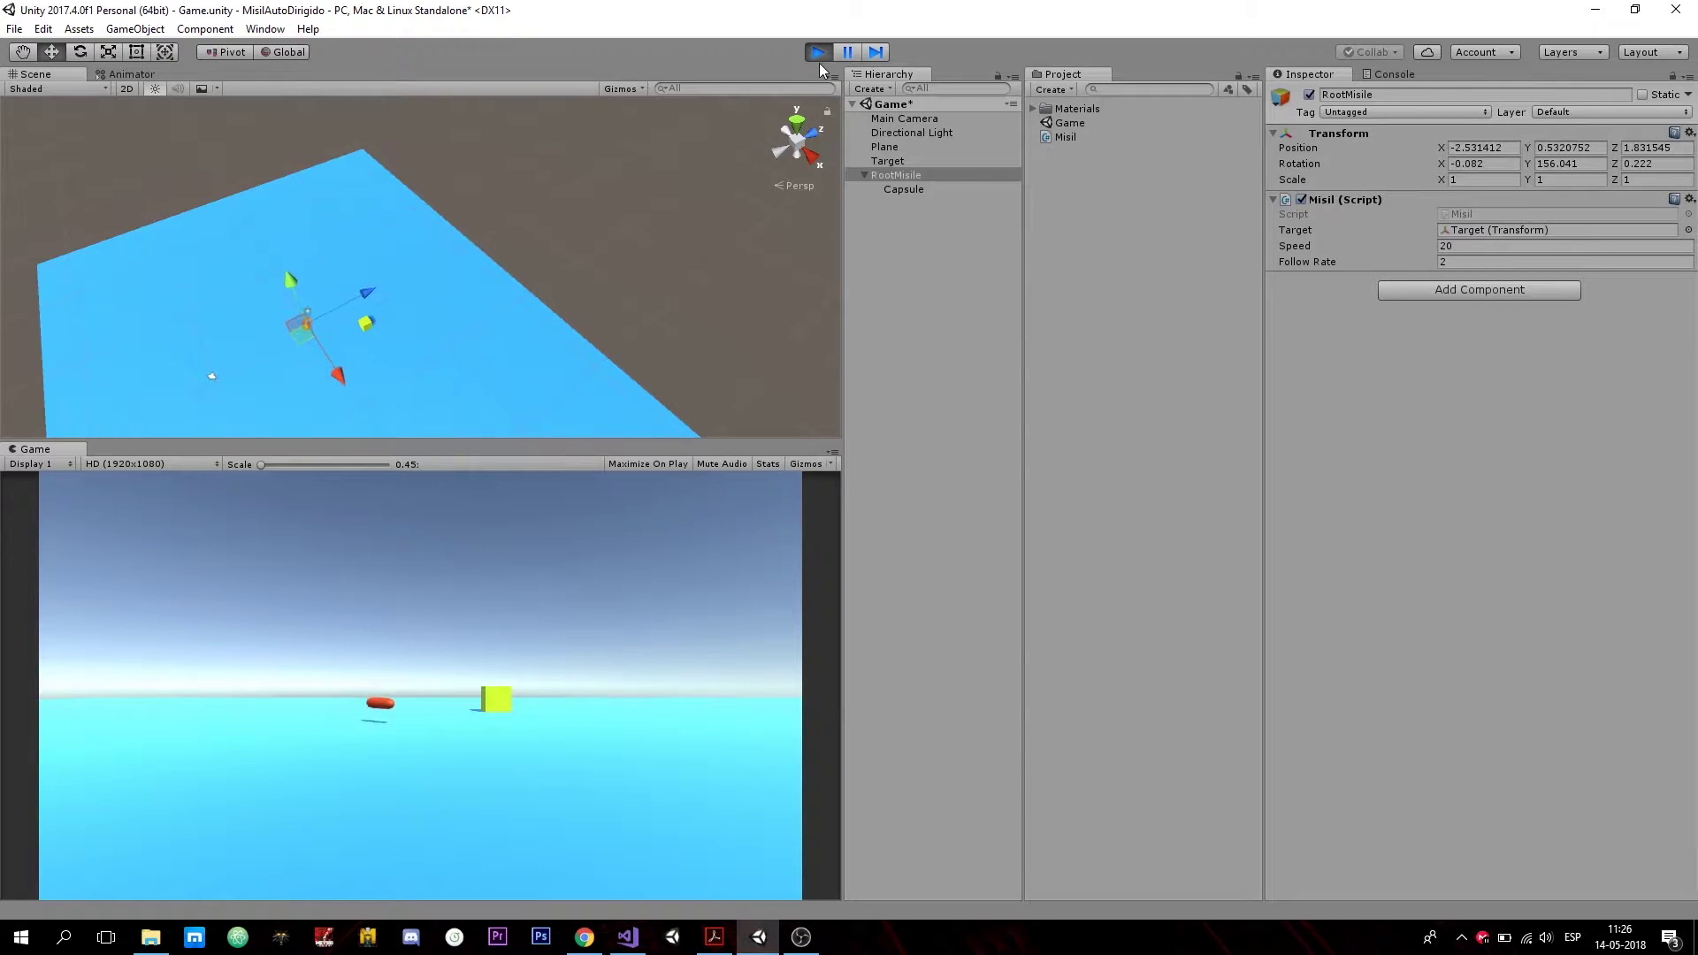
Drag the Target cube along X and up to mid-air position 1.24, 6.65, 4.55.
{"action": "left_click", "coordinate": [887, 161]}
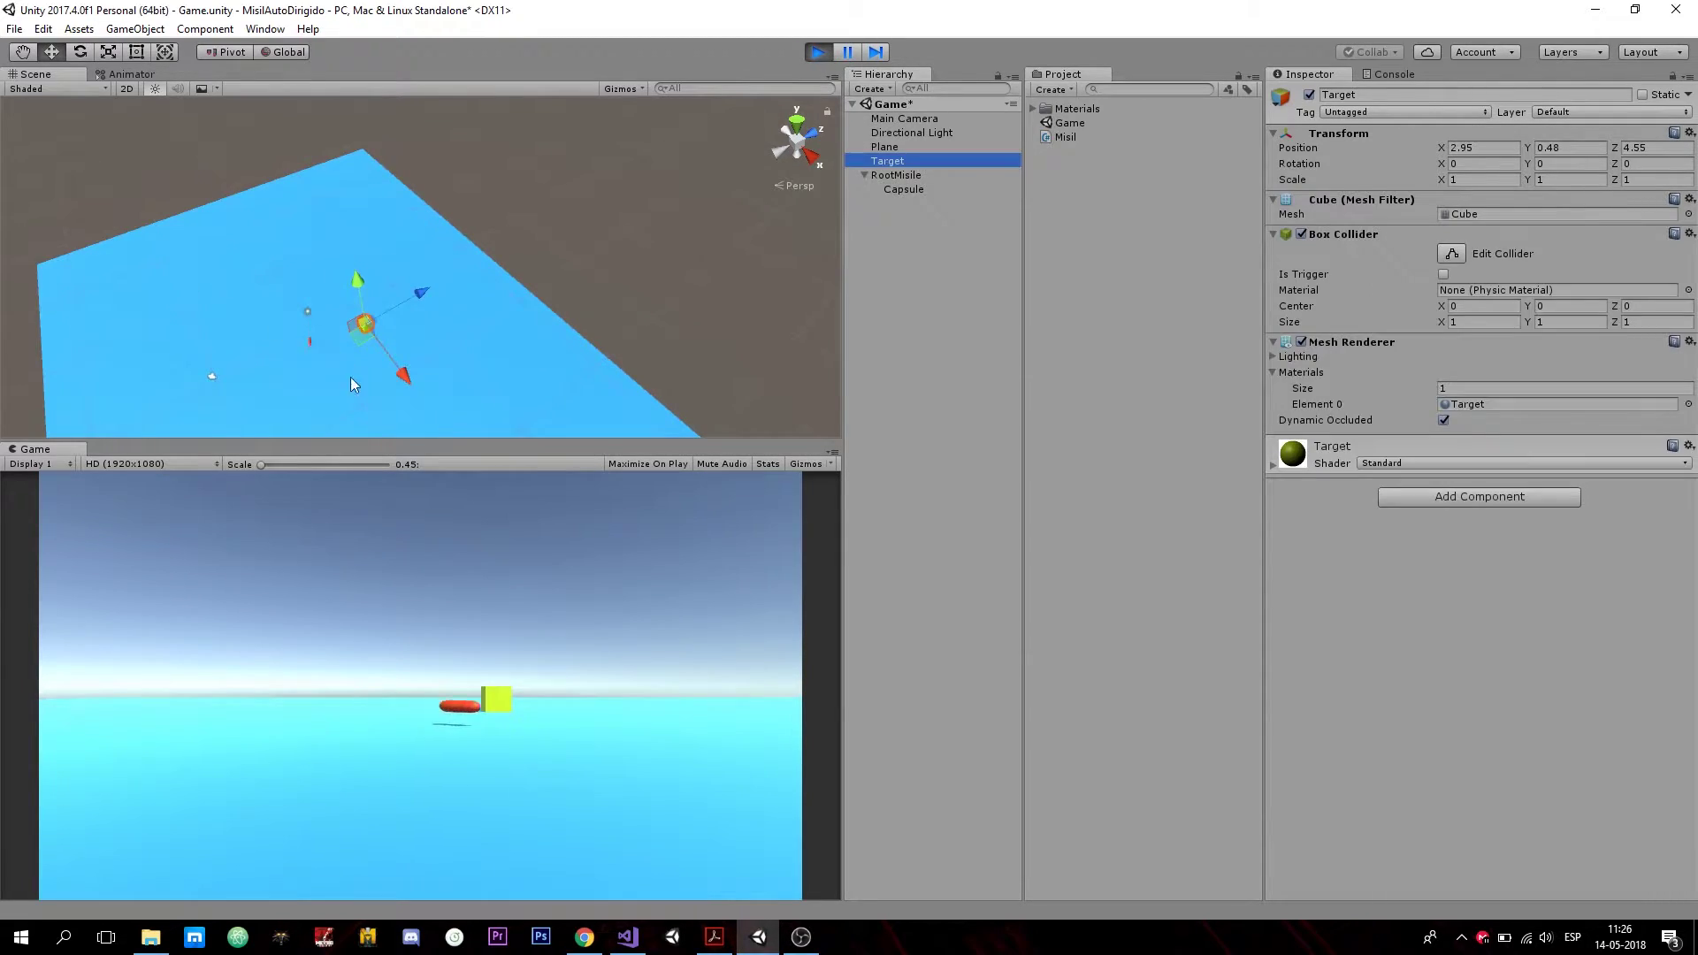
{"action": "mouse_move", "coordinate": [405, 381]}
{"action": "left_mouse_down"}
{"action": "mouse_move", "coordinate": [333, 279]}
{"action": "mouse_move", "coordinate": [486, 430]}
{"action": "left_mouse_up"}
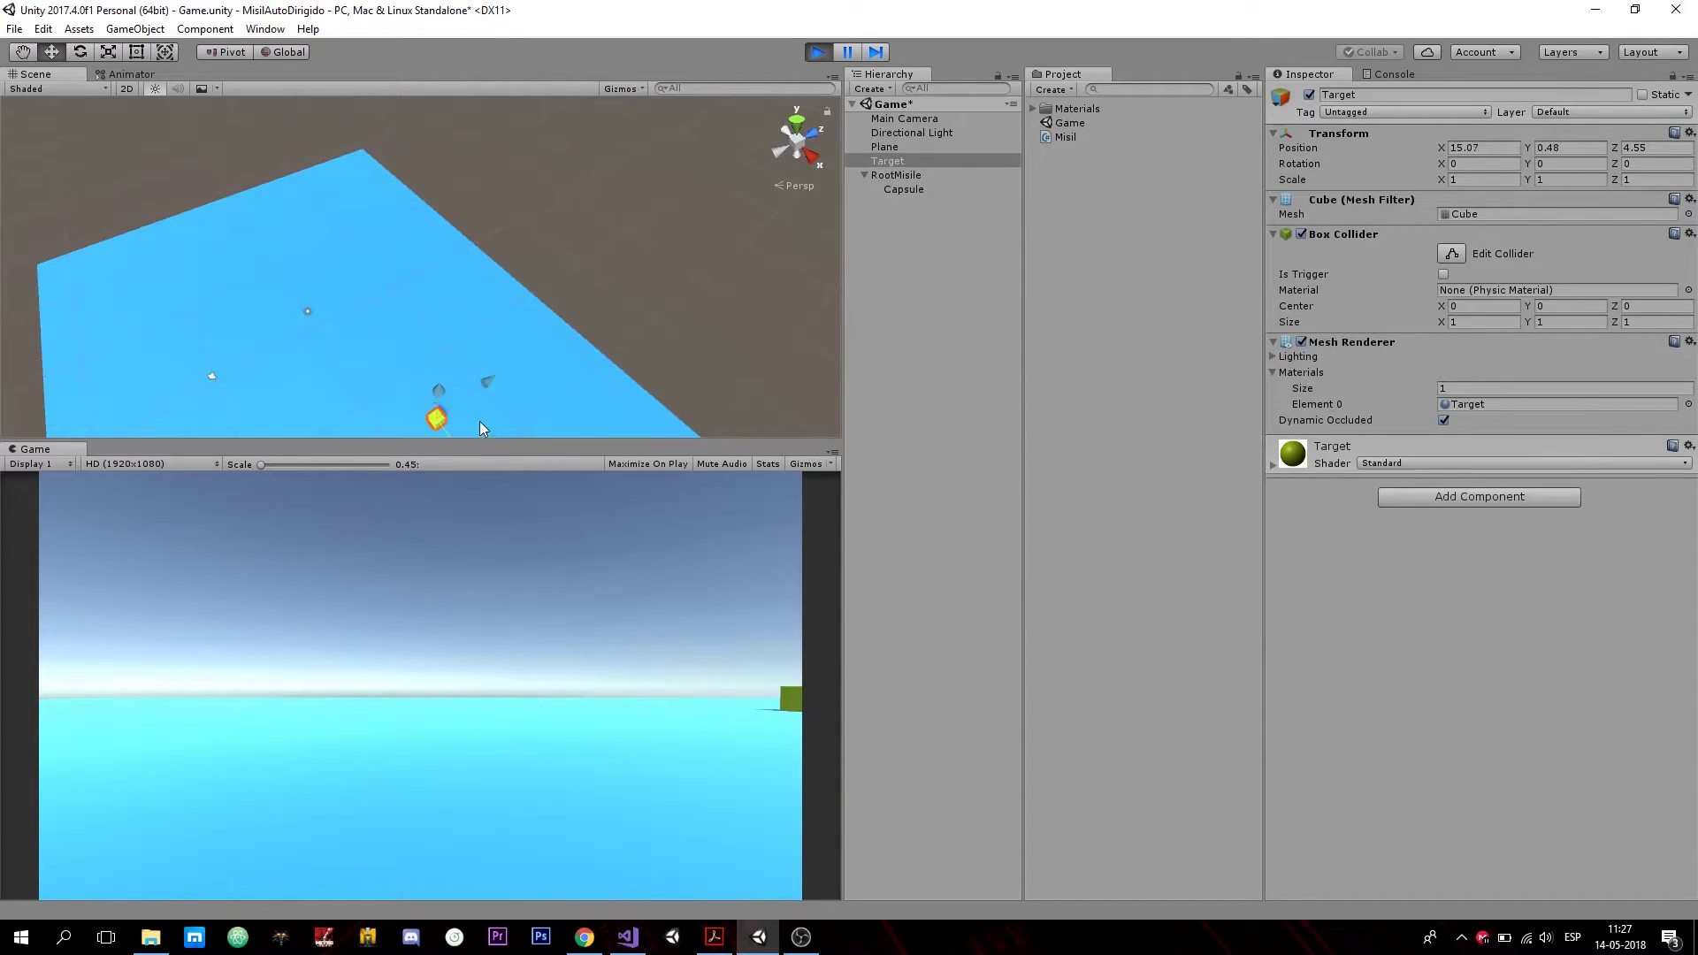
{"action": "mouse_move", "coordinate": [486, 435]}
{"action": "left_mouse_down"}
{"action": "mouse_move", "coordinate": [407, 305]}
{"action": "mouse_move", "coordinate": [266, 256]}
{"action": "mouse_move", "coordinate": [557, 348]}
{"action": "mouse_move", "coordinate": [304, 267]}
{"action": "mouse_move", "coordinate": [268, 177]}
{"action": "mouse_move", "coordinate": [530, 321]}
{"action": "mouse_move", "coordinate": [331, 264]}
{"action": "mouse_move", "coordinate": [207, 204]}
{"action": "mouse_move", "coordinate": [620, 379]}
{"action": "left_mouse_up"}
{"action": "scroll", "coordinate": [407, 305], "scroll_direction": "up", "scroll_amount": 1}
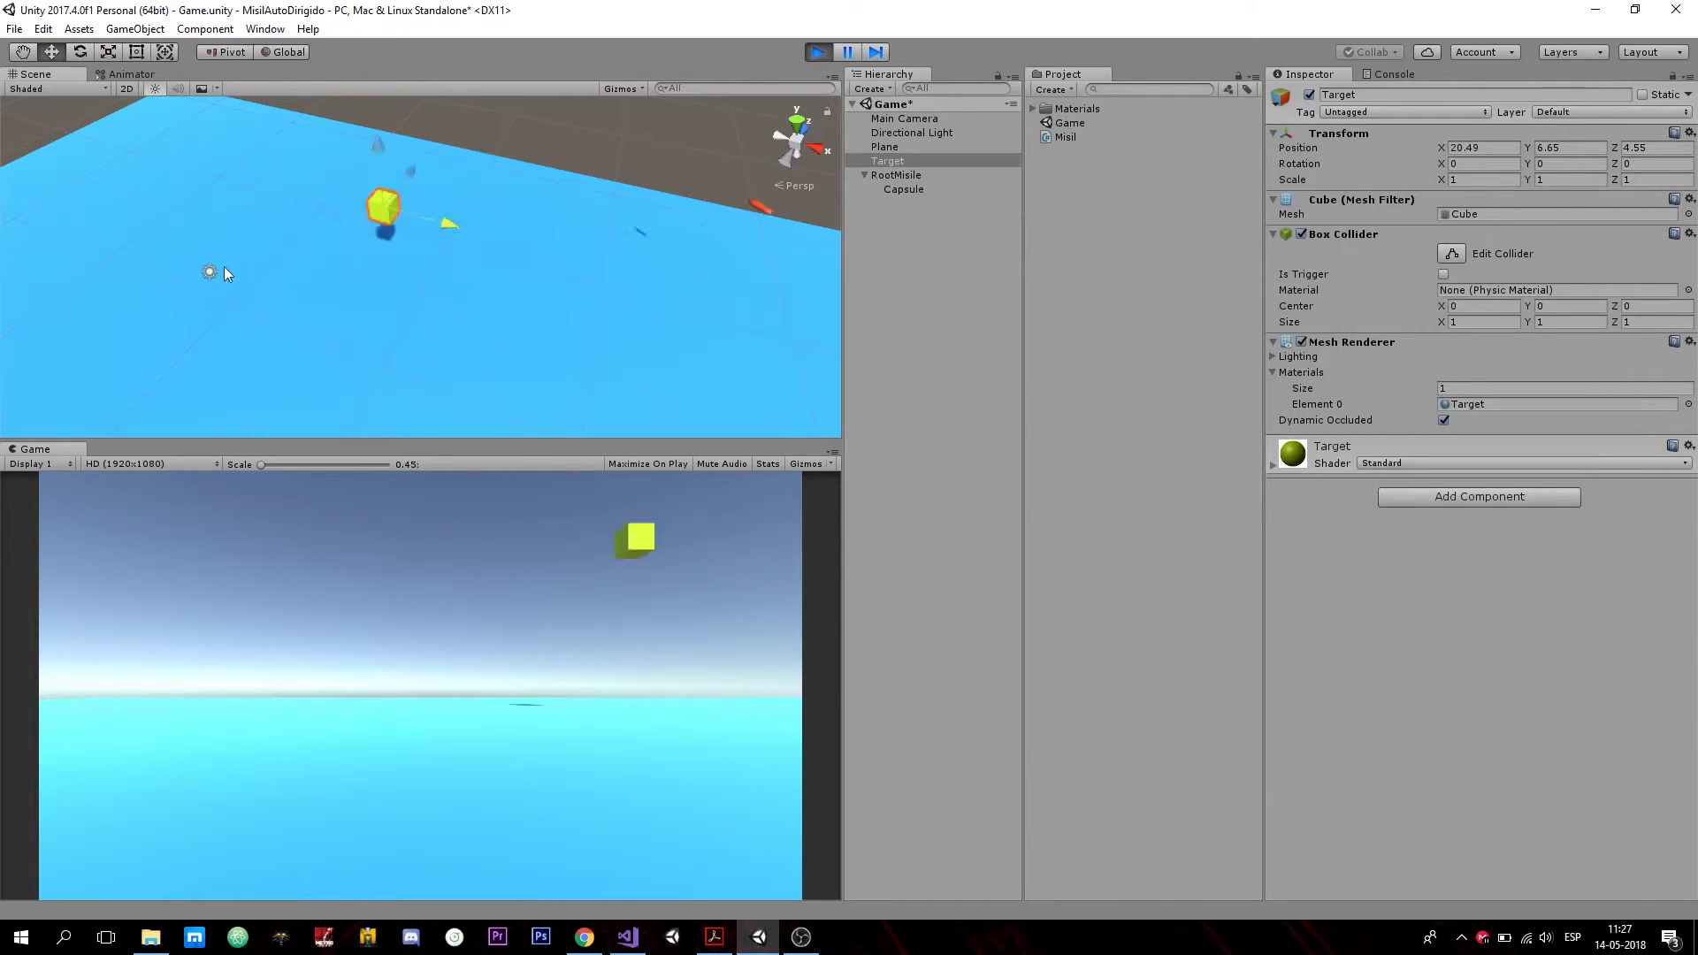
{"action": "left_click_drag", "start_coordinate": [619, 383], "coordinate": [209, 265]}
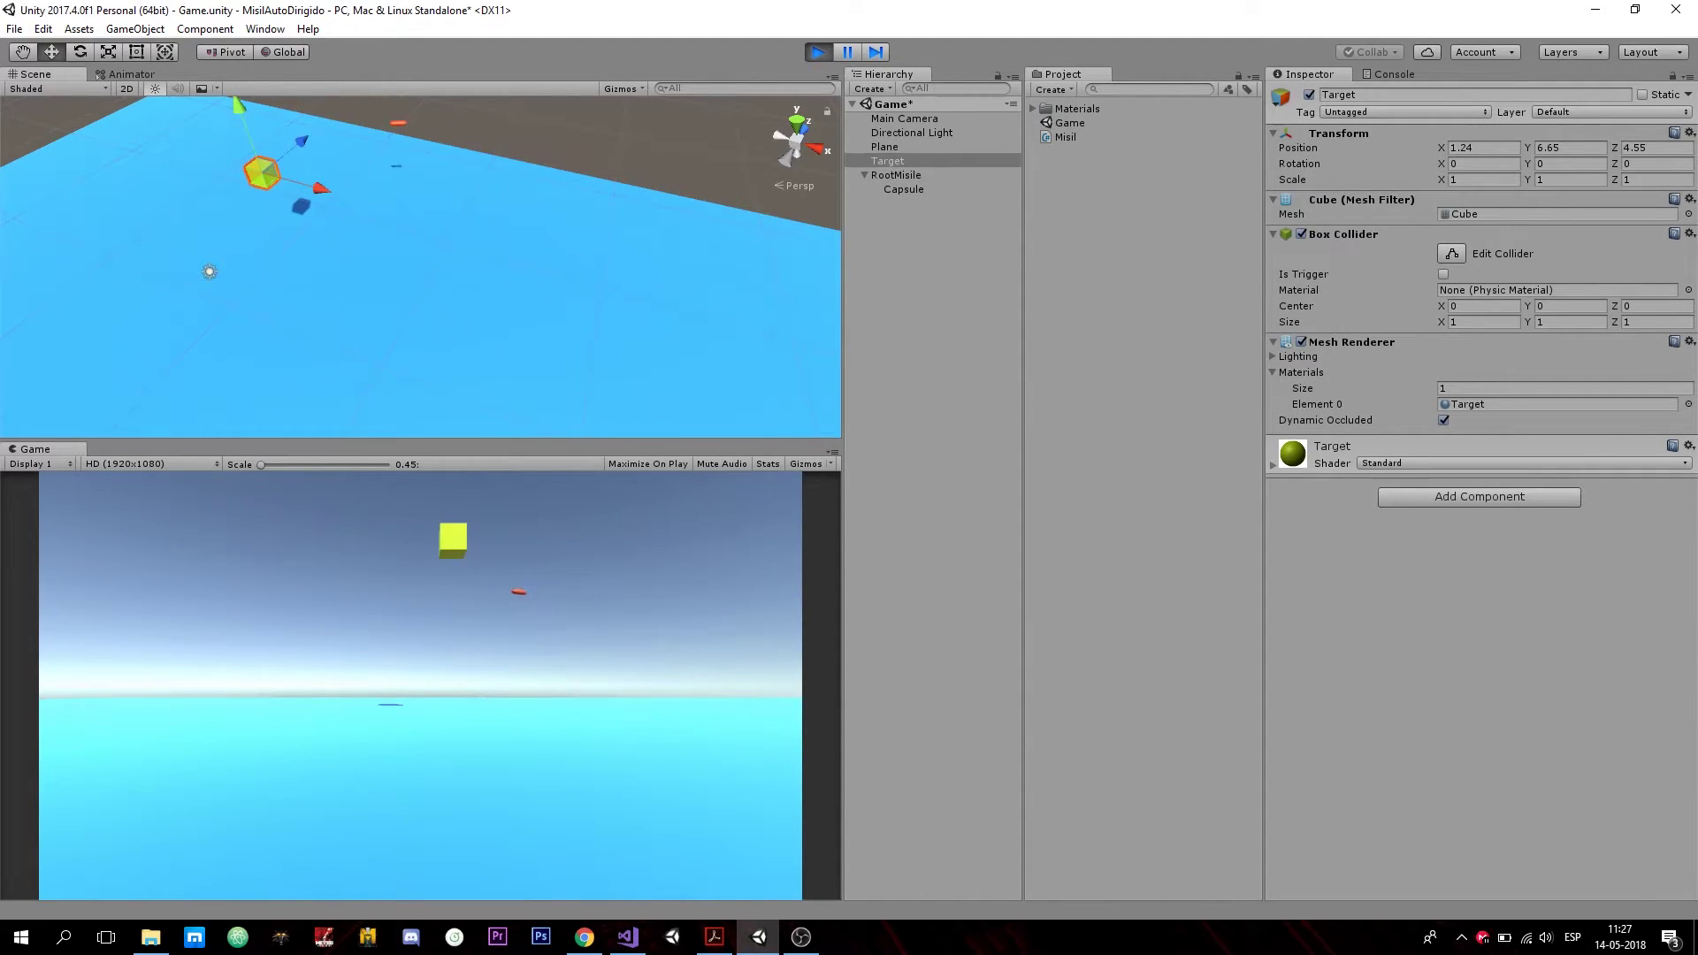
{"action": "left_click", "coordinate": [628, 937]}
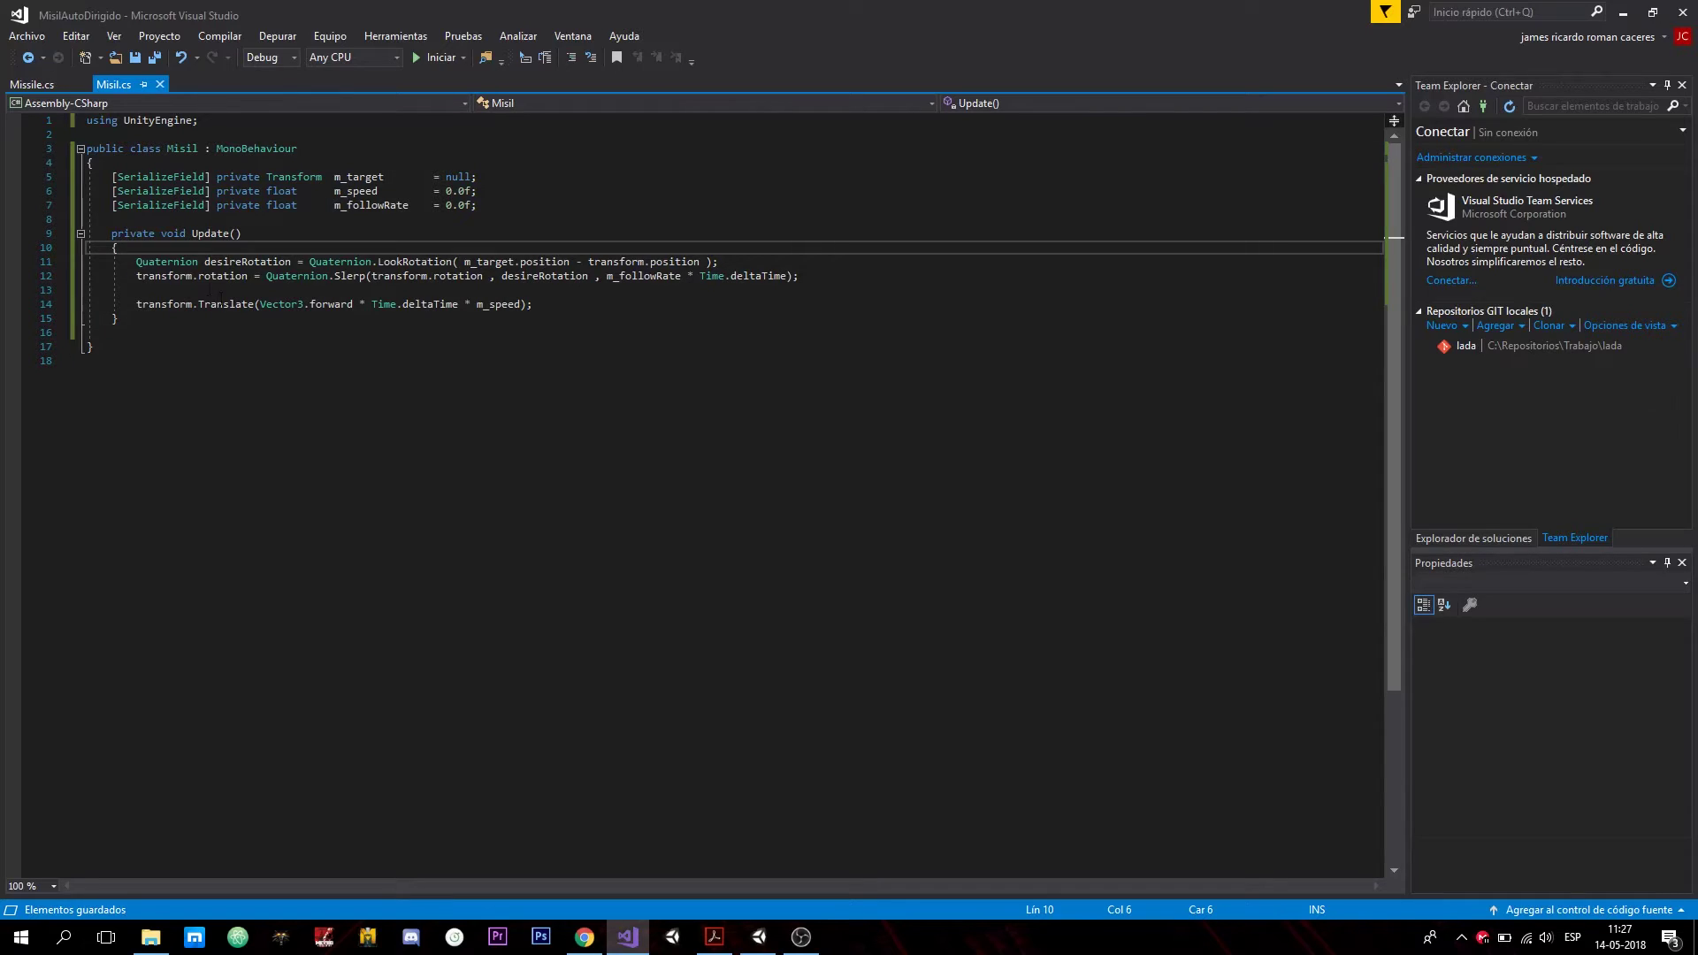
{"action": "left_click_drag", "start_coordinate": [88, 257], "coordinate": [572, 309]}
{"action": "left_click", "coordinate": [571, 309]}
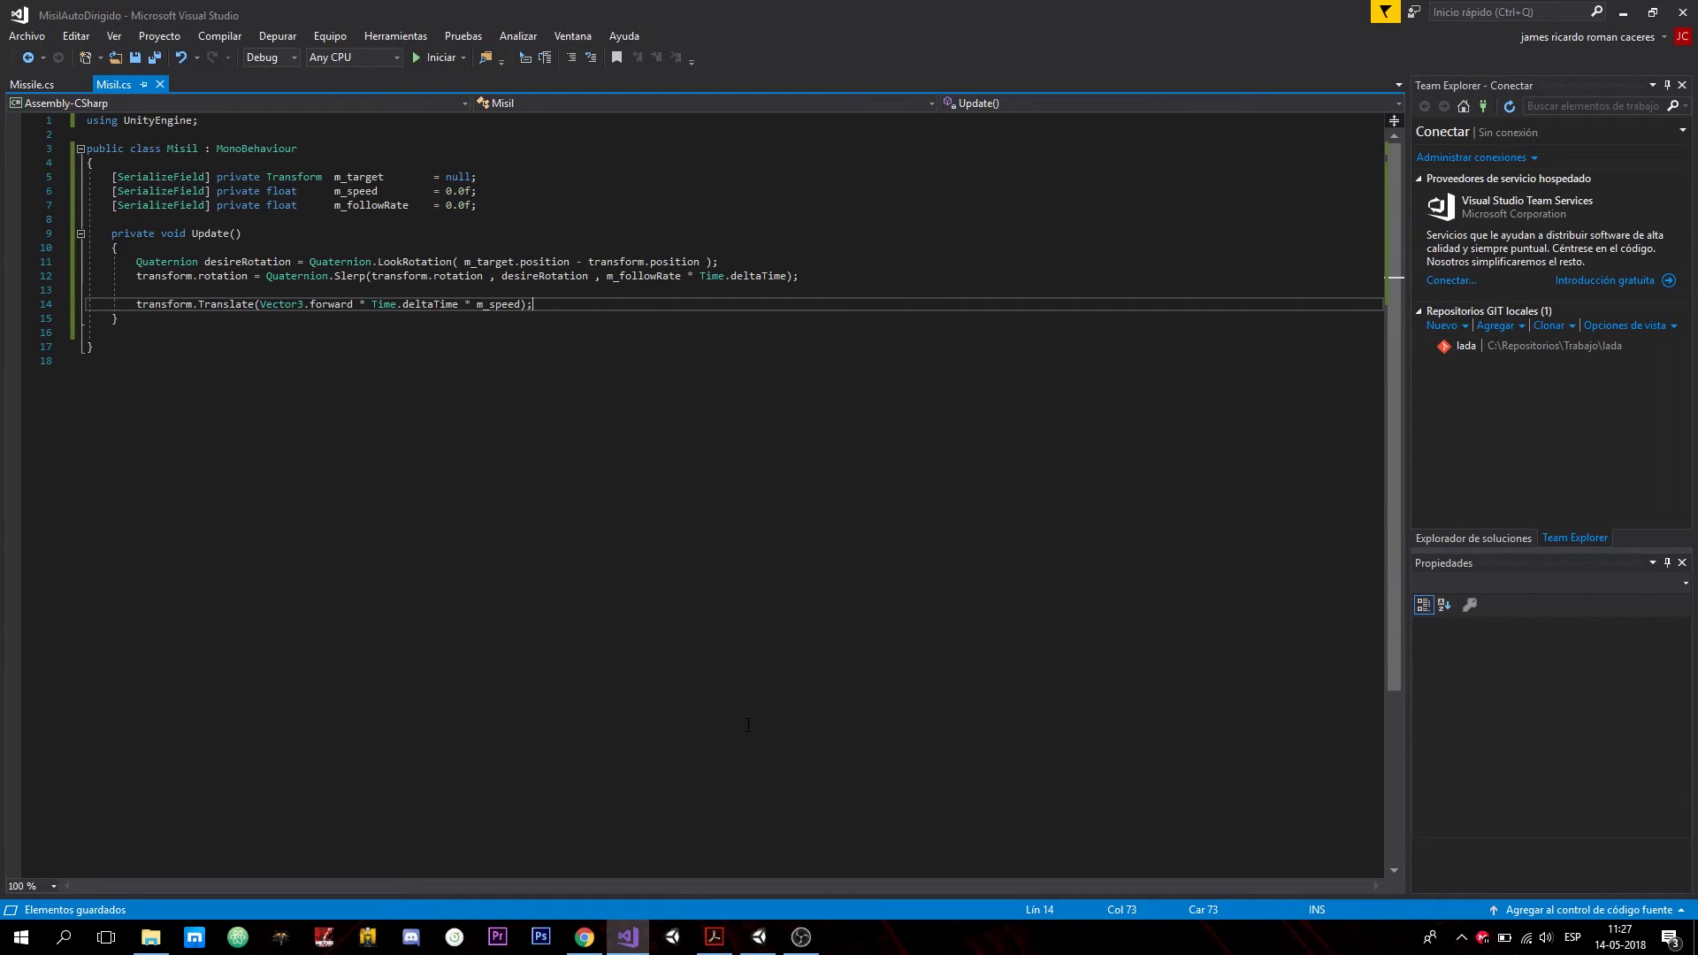
Return to Unity, select the floor Plane, and orbit to watch the missile chase the floating cube.
{"action": "left_click", "coordinate": [759, 937]}
{"action": "right_click", "coordinate": [759, 937]}
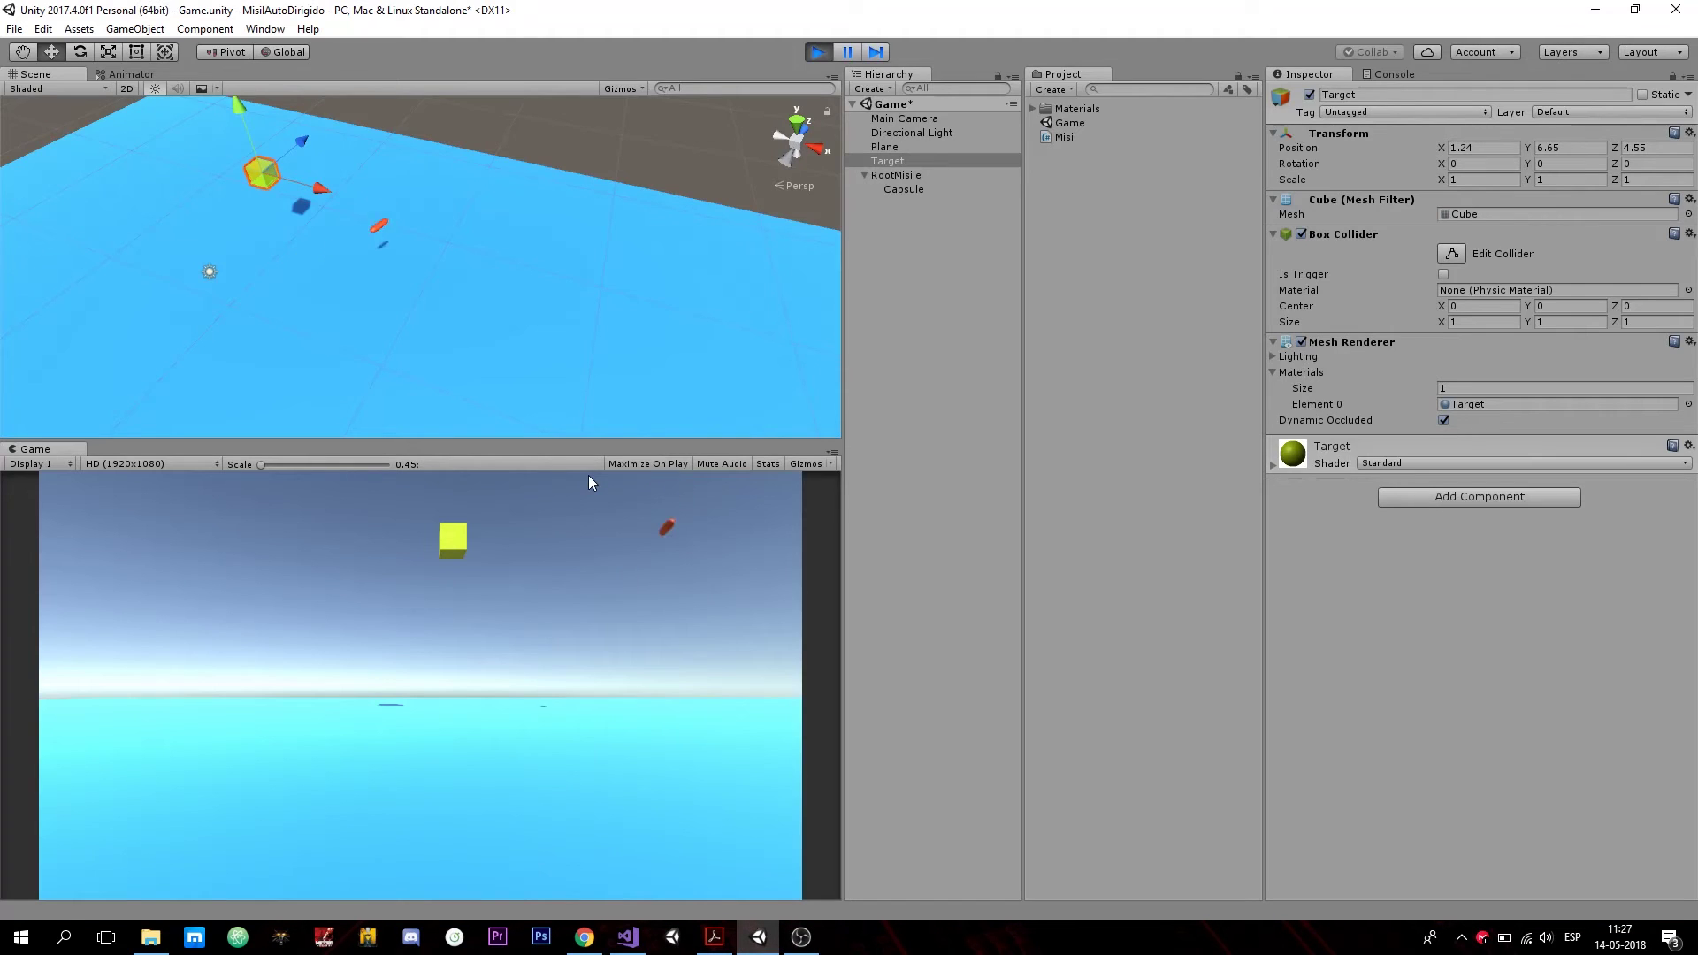
{"action": "left_click", "coordinate": [406, 207]}
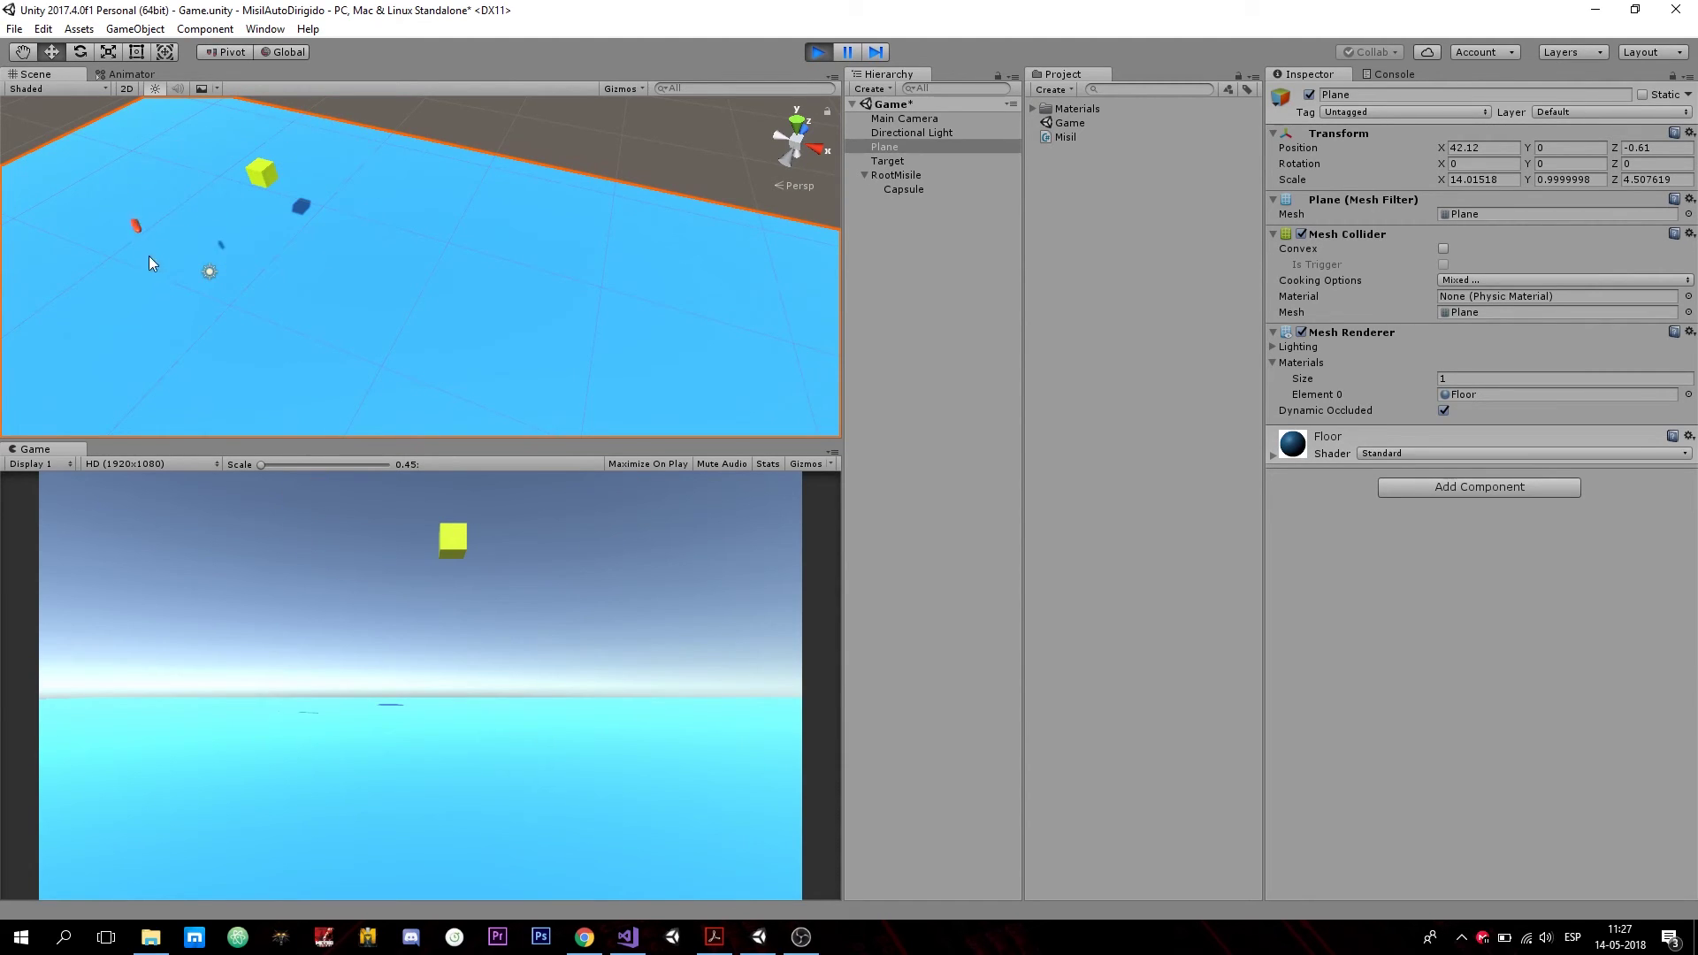
{"action": "left_click_drag", "start_coordinate": [241, 248], "coordinate": [470, 276], "text": "alt"}
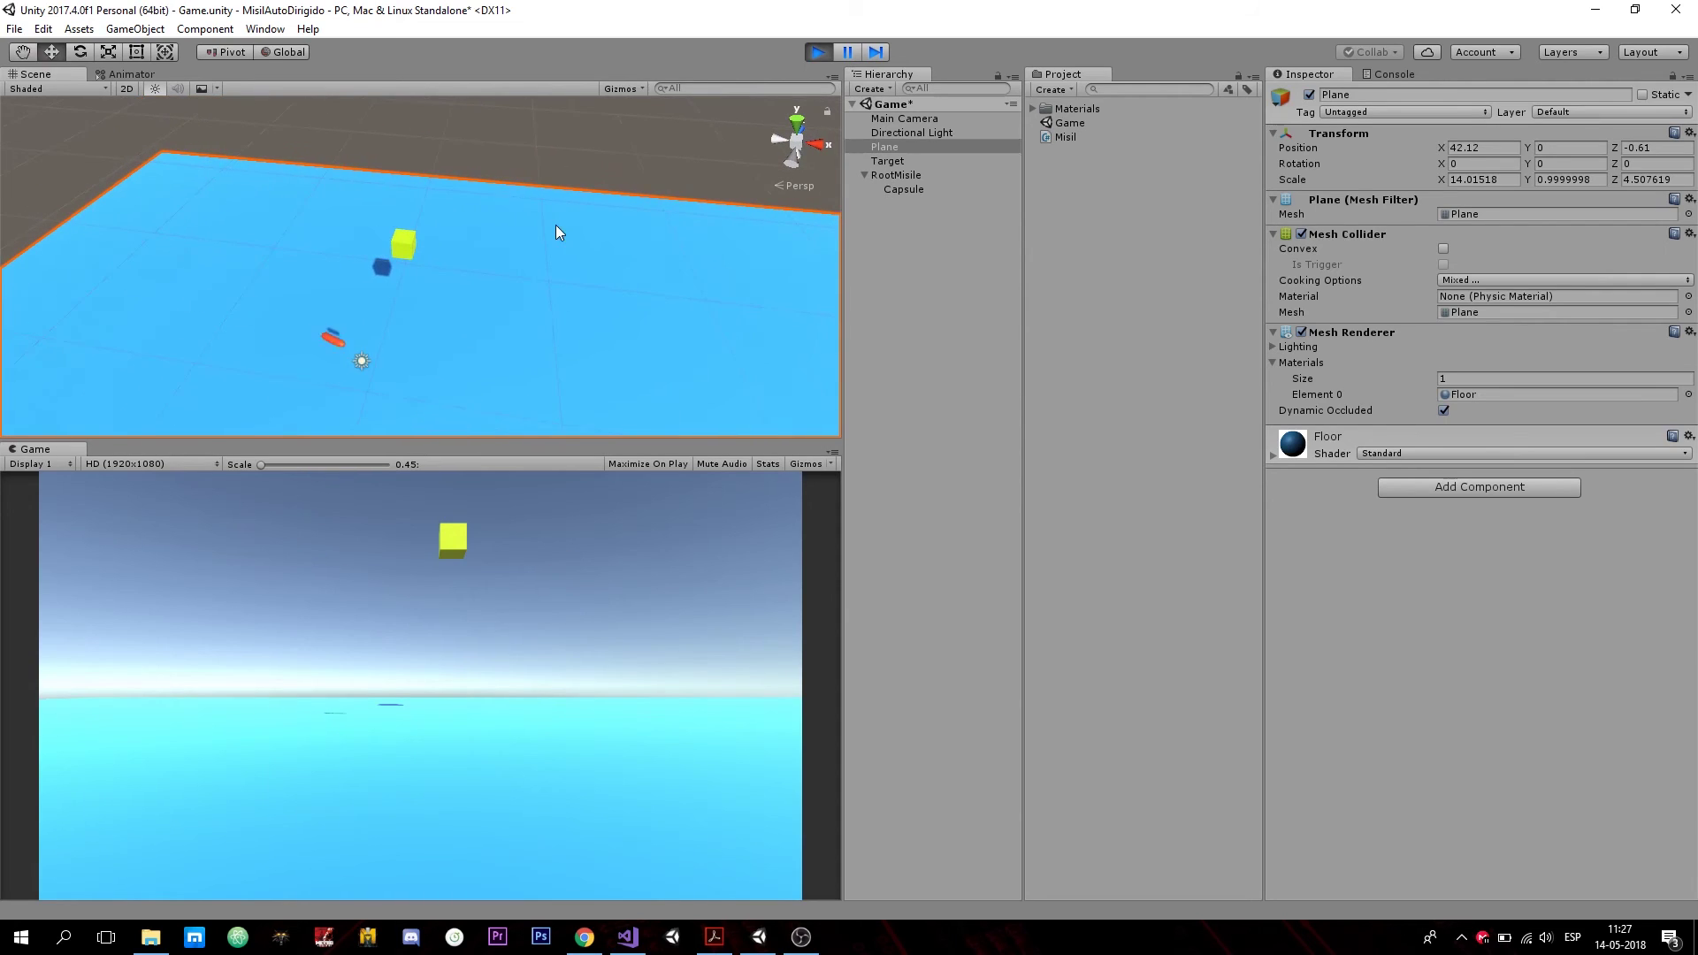